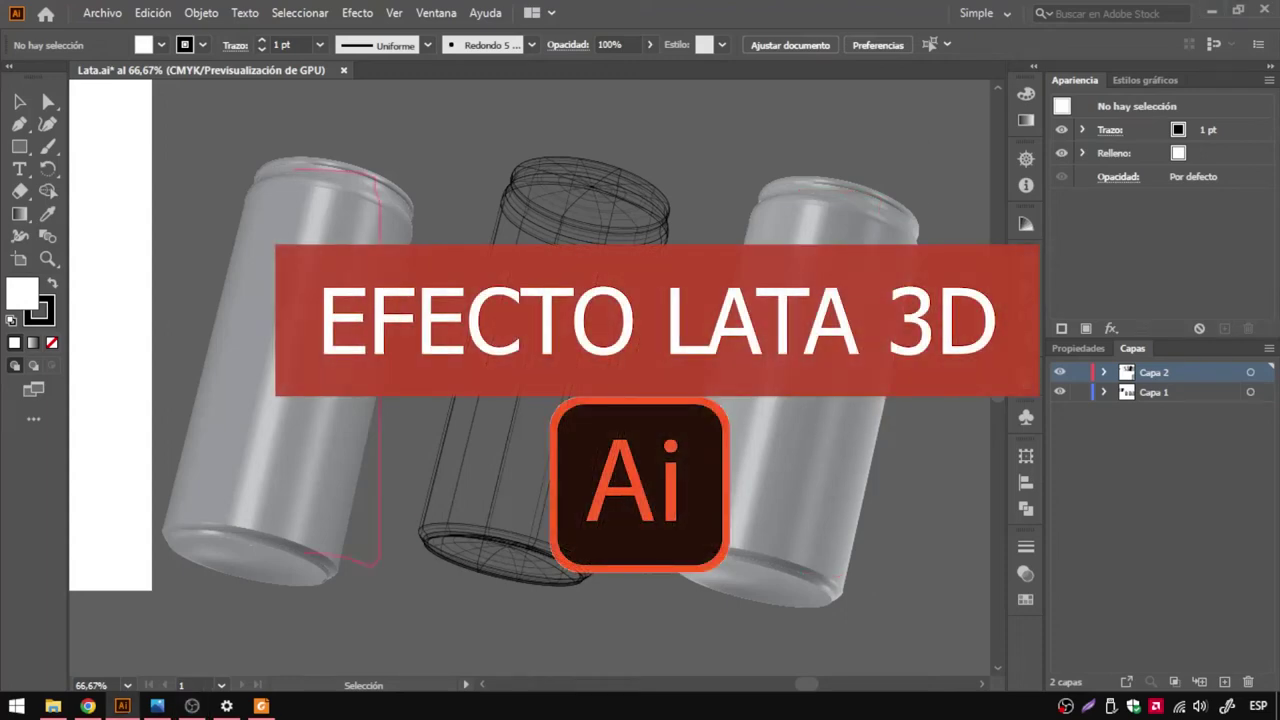
Zoom out and pan to review the gray cans beside the Red Bull reference, then start a new document.
key("ctrl+minus")
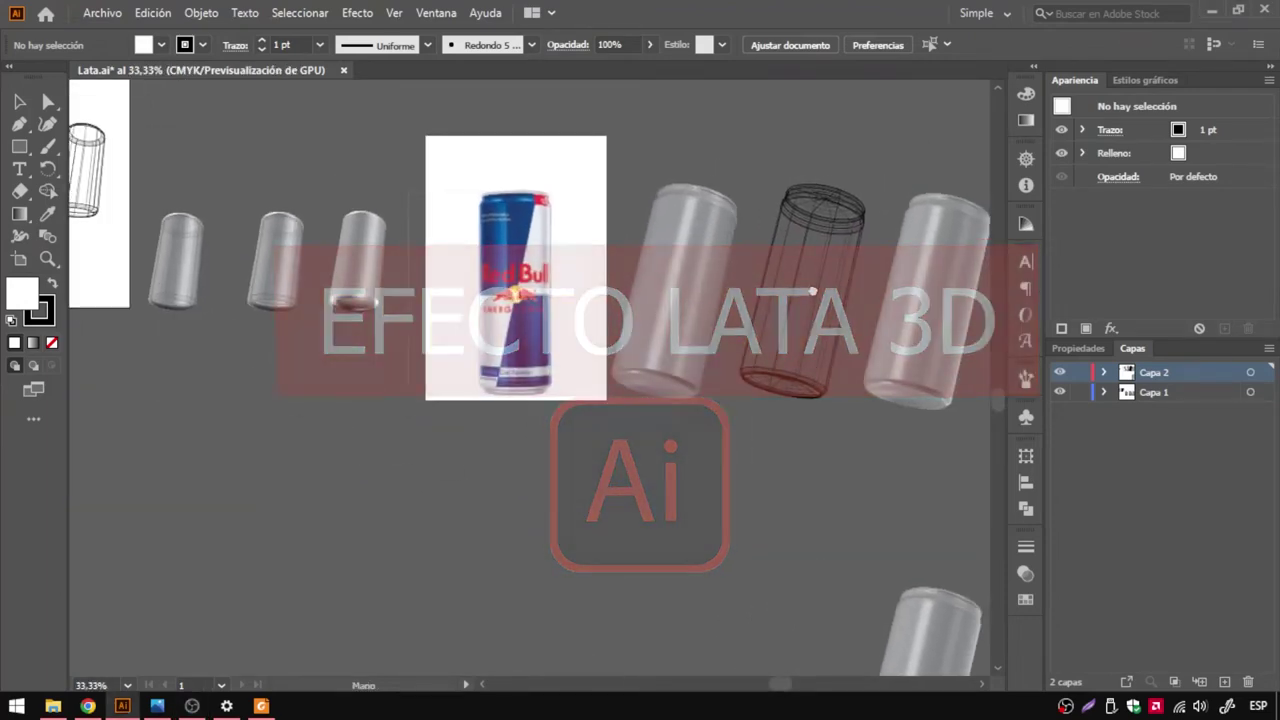
left_click_drag(813, 295, 598, 301)
scroll(655, 291, "up", 2)
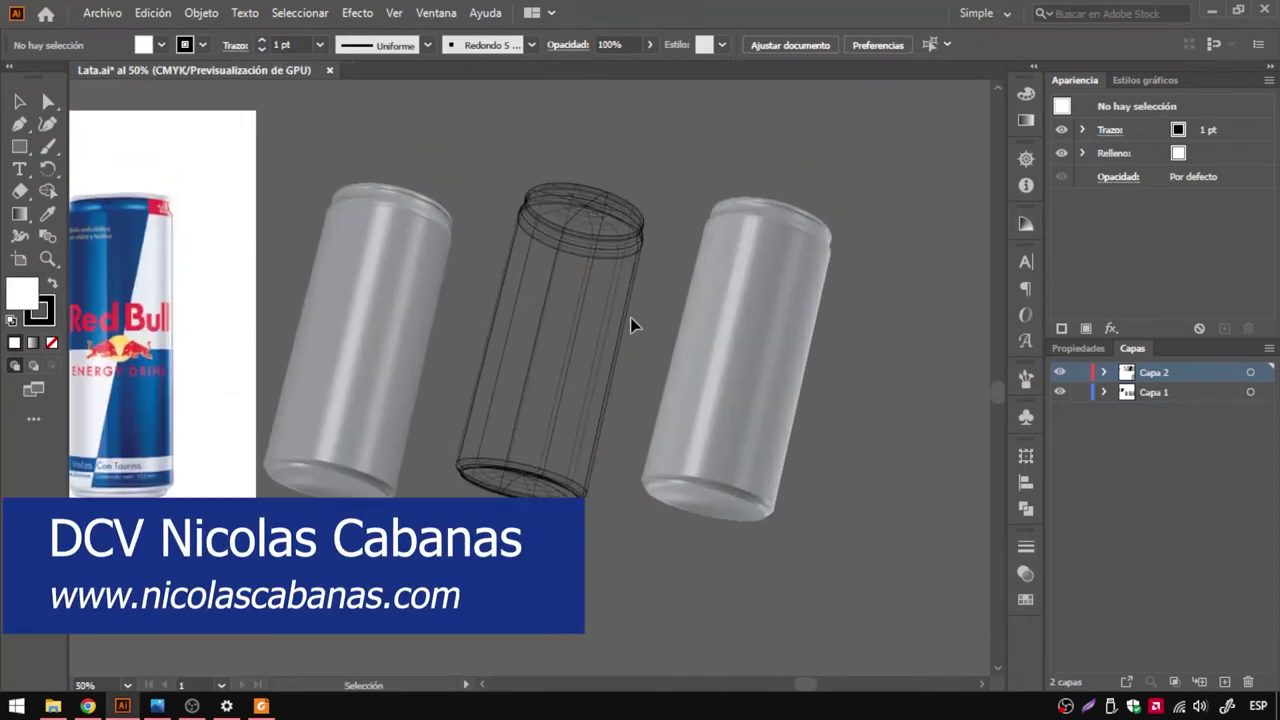
left_click(97, 15)
left_click(120, 31)
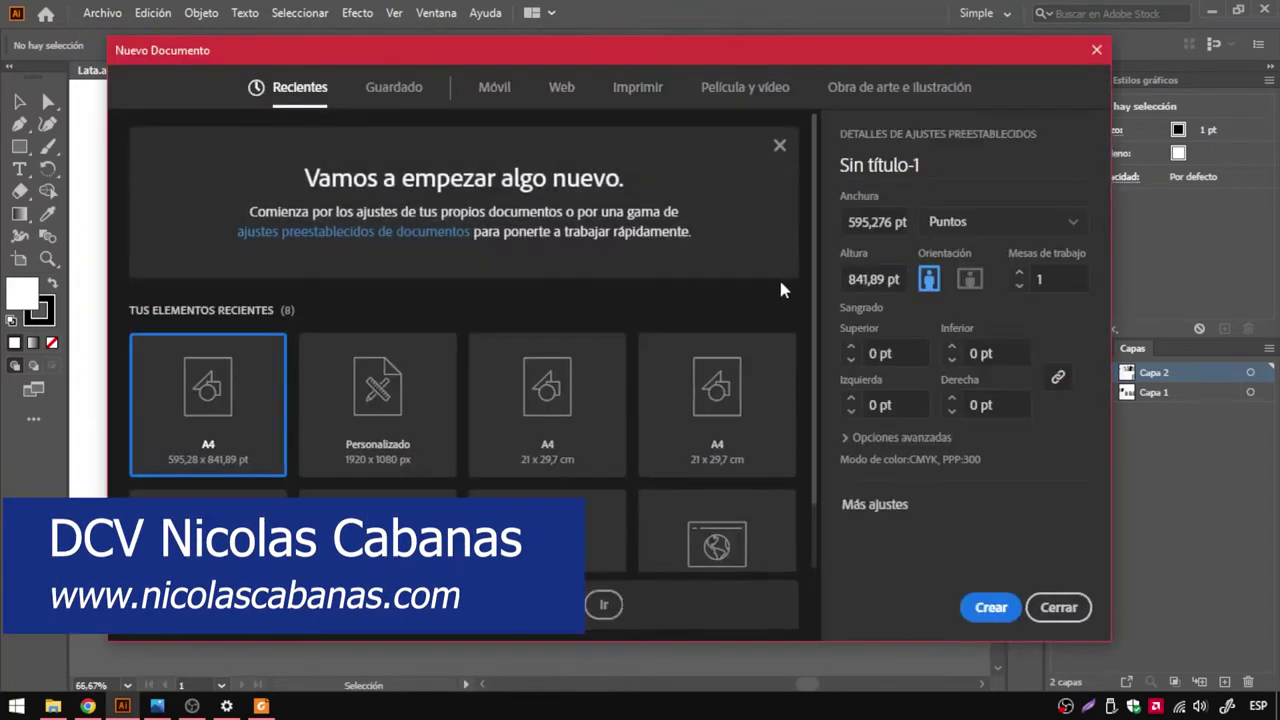
Create a blank A4 document and drag red-bull.png from the project folder onto its artboard.
left_click(993, 604)
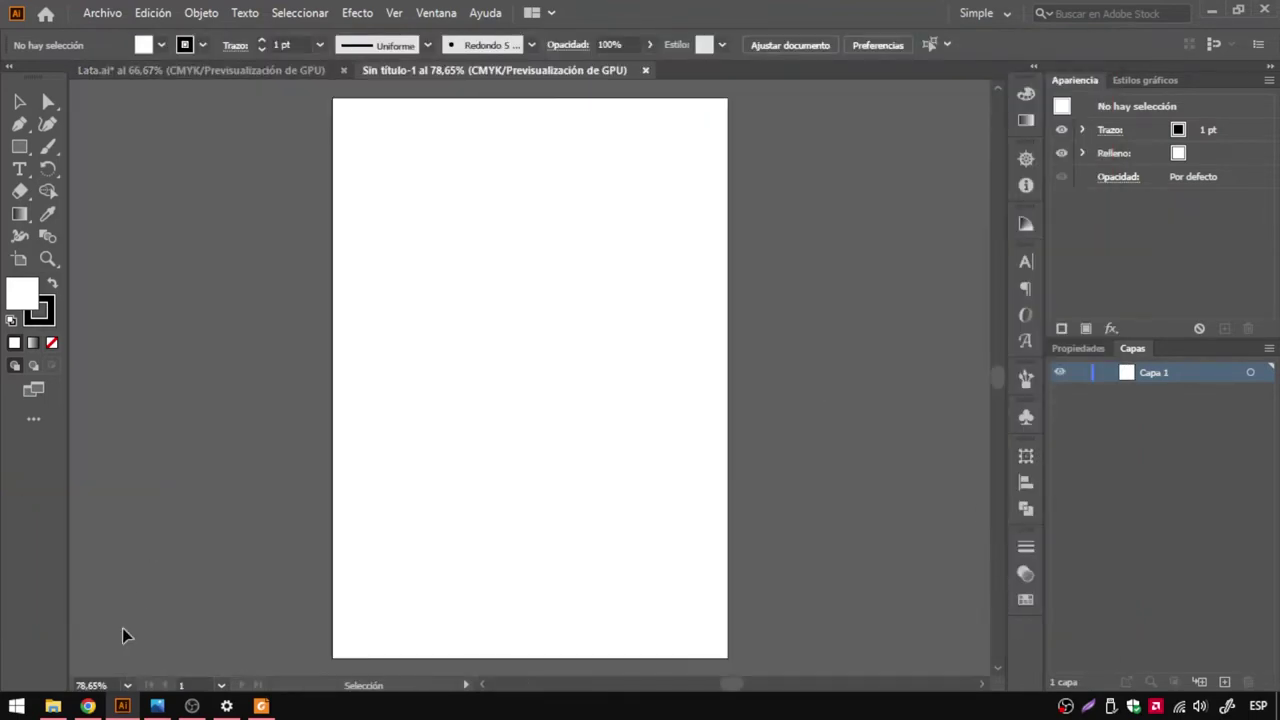
left_click(53, 706)
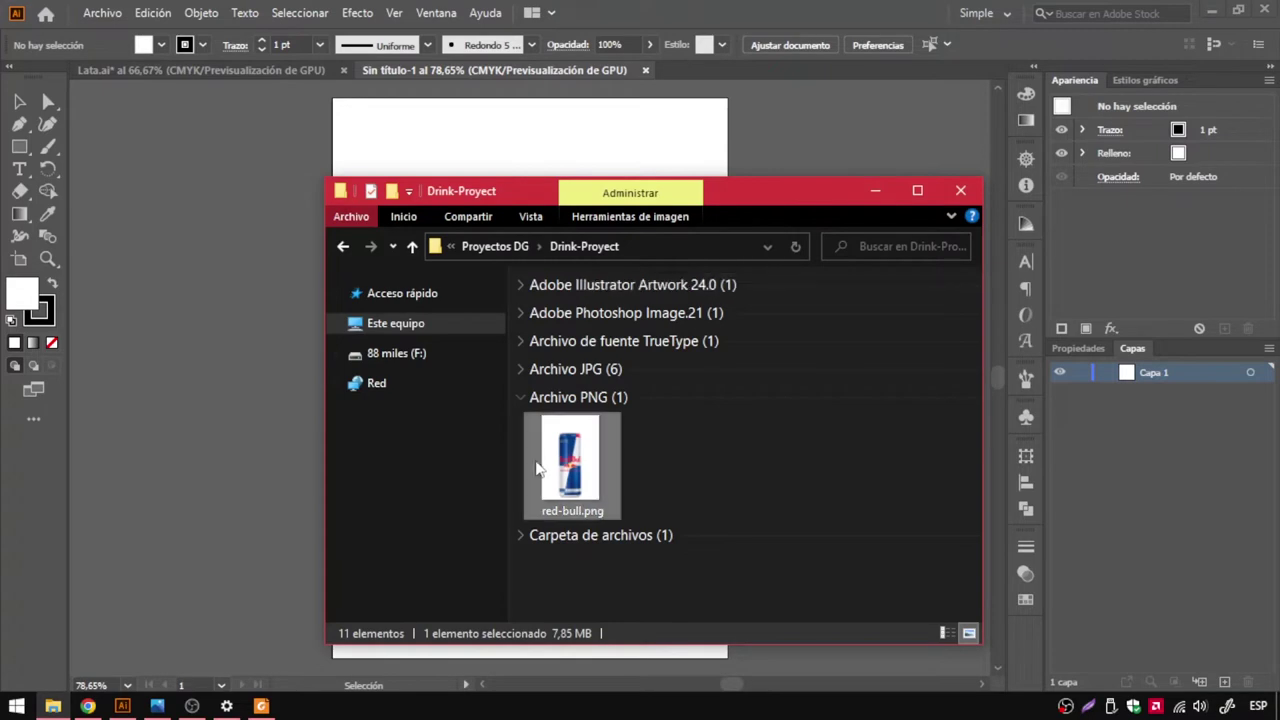
left_click_drag(503, 197, 868, 180)
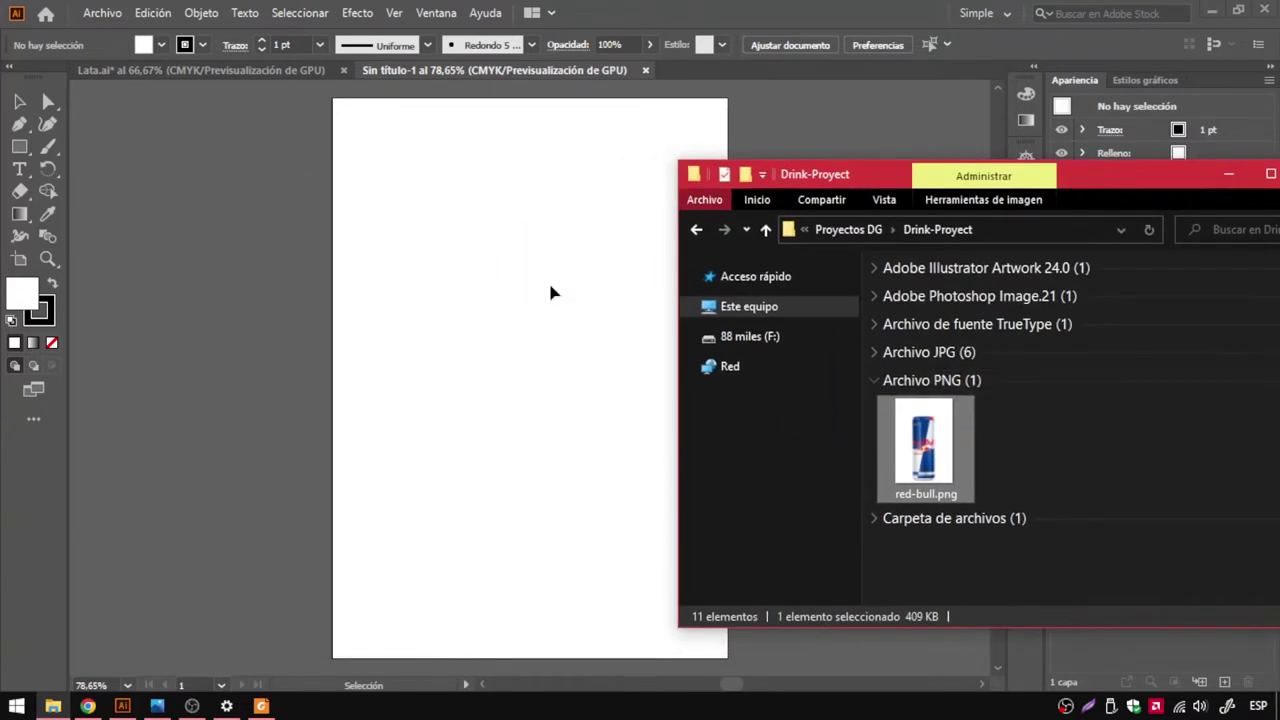
left_click_drag(926, 447, 550, 285)
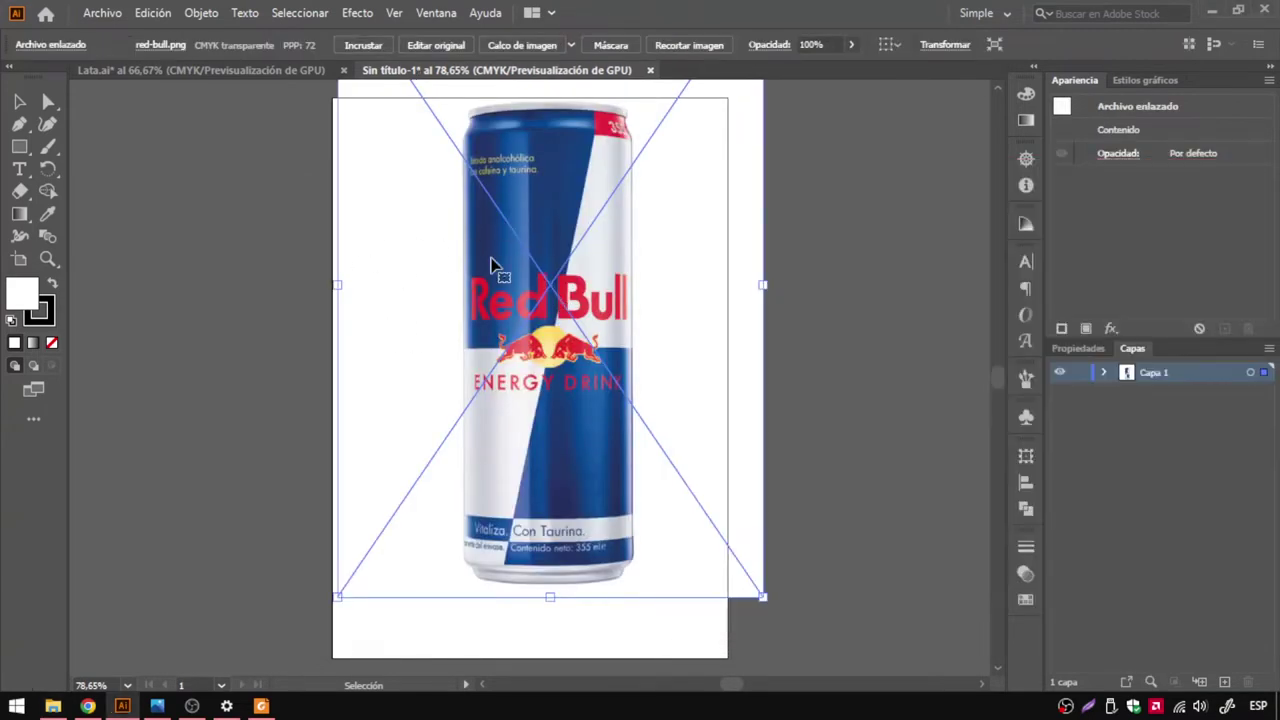
left_click(201, 14)
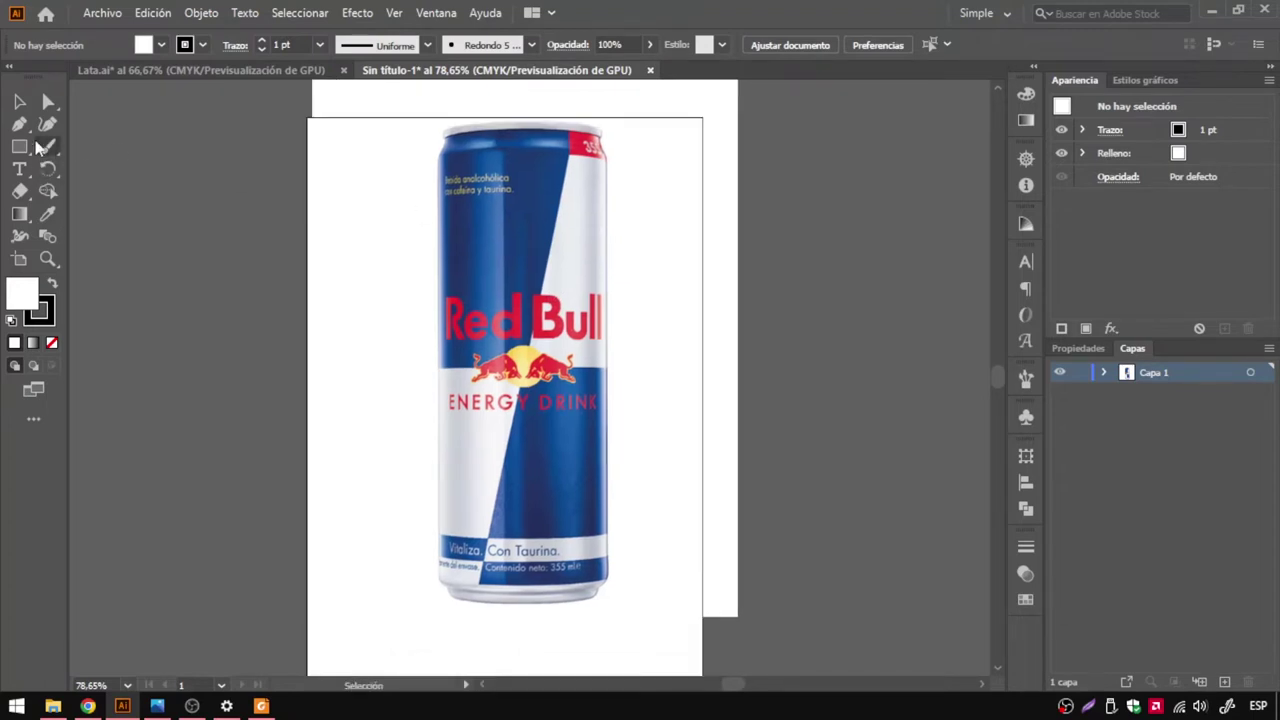
With the Pen tool, set Fill to None and Stroke to magenta.
key("p")
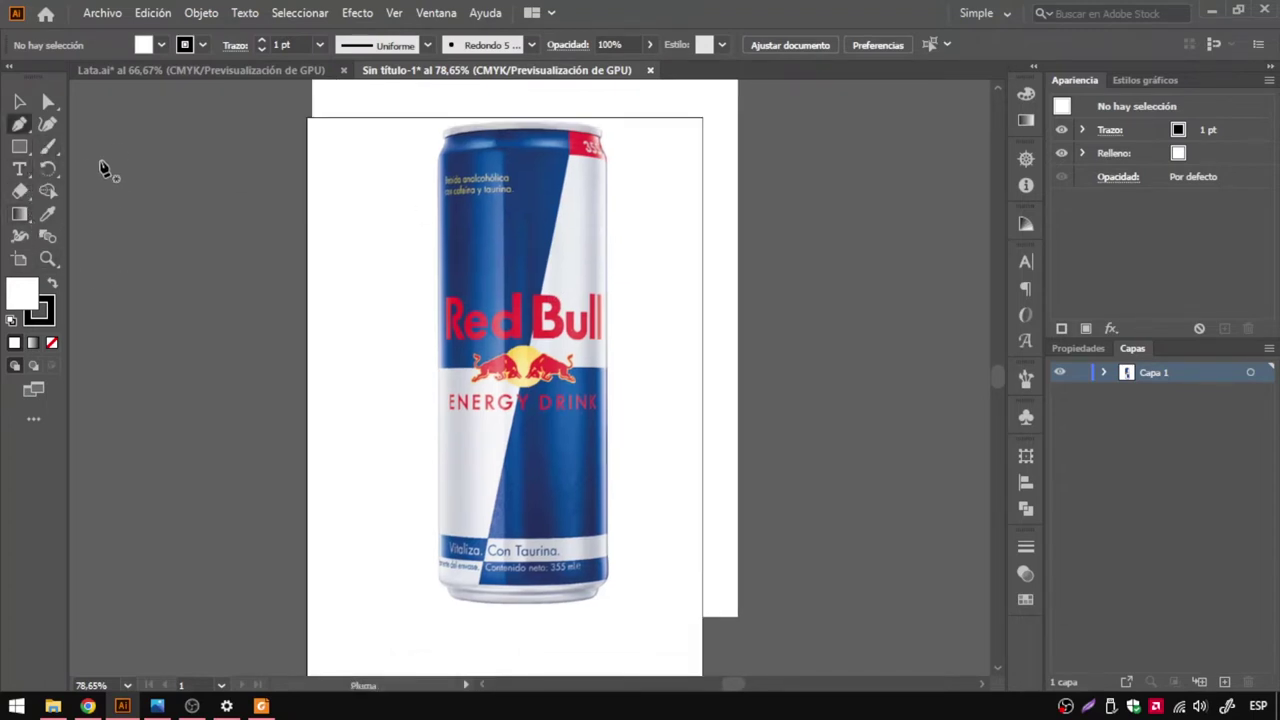
left_click(161, 46)
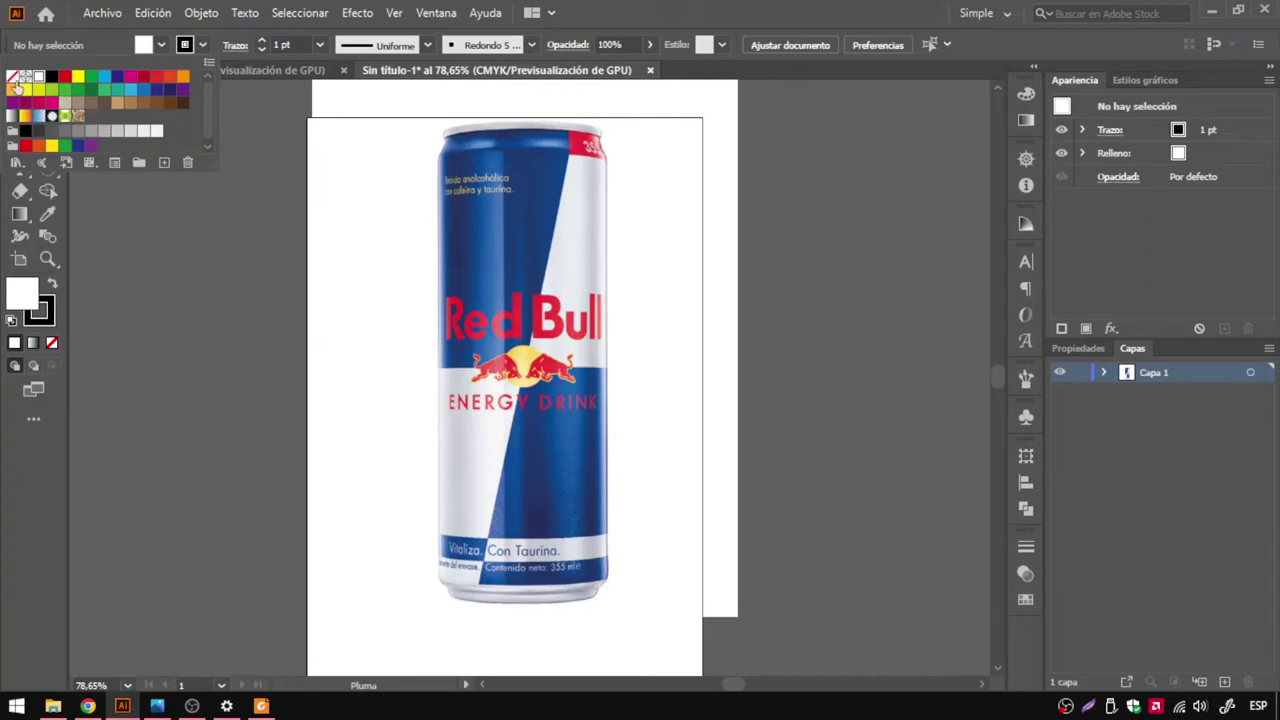
left_click(13, 79)
left_click(202, 46)
left_click(202, 46)
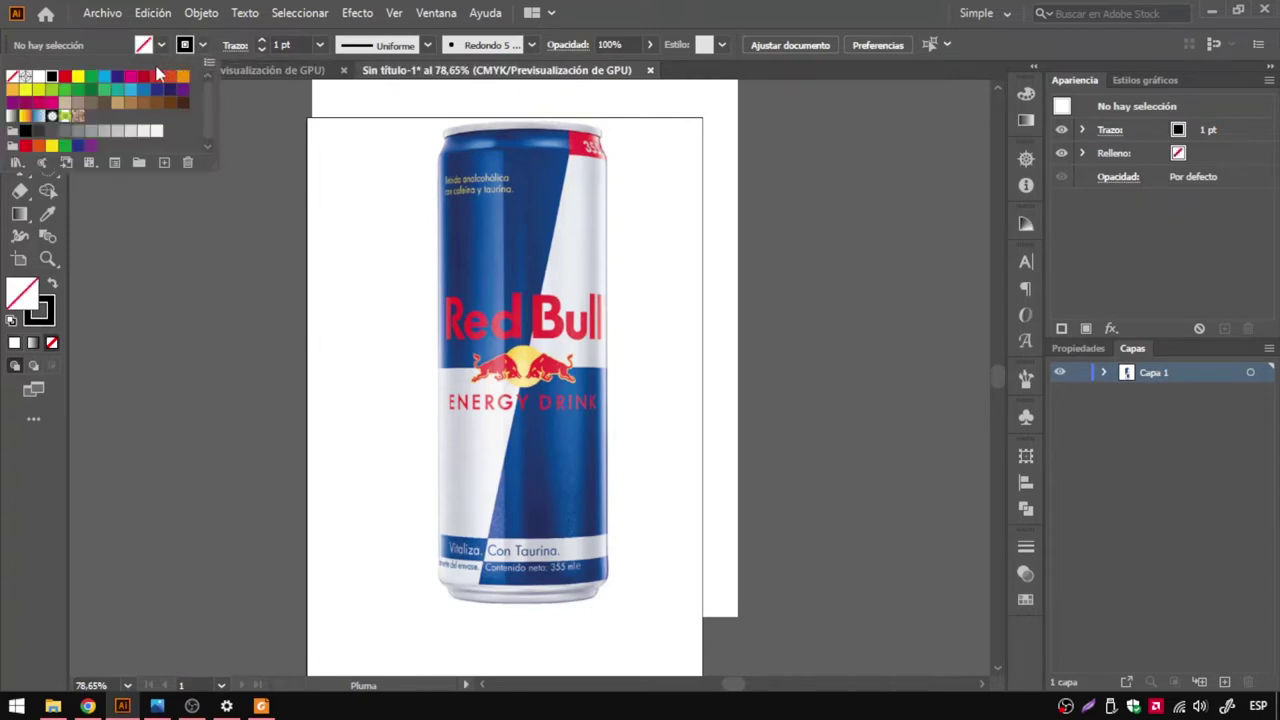
left_click(130, 82)
key("p")
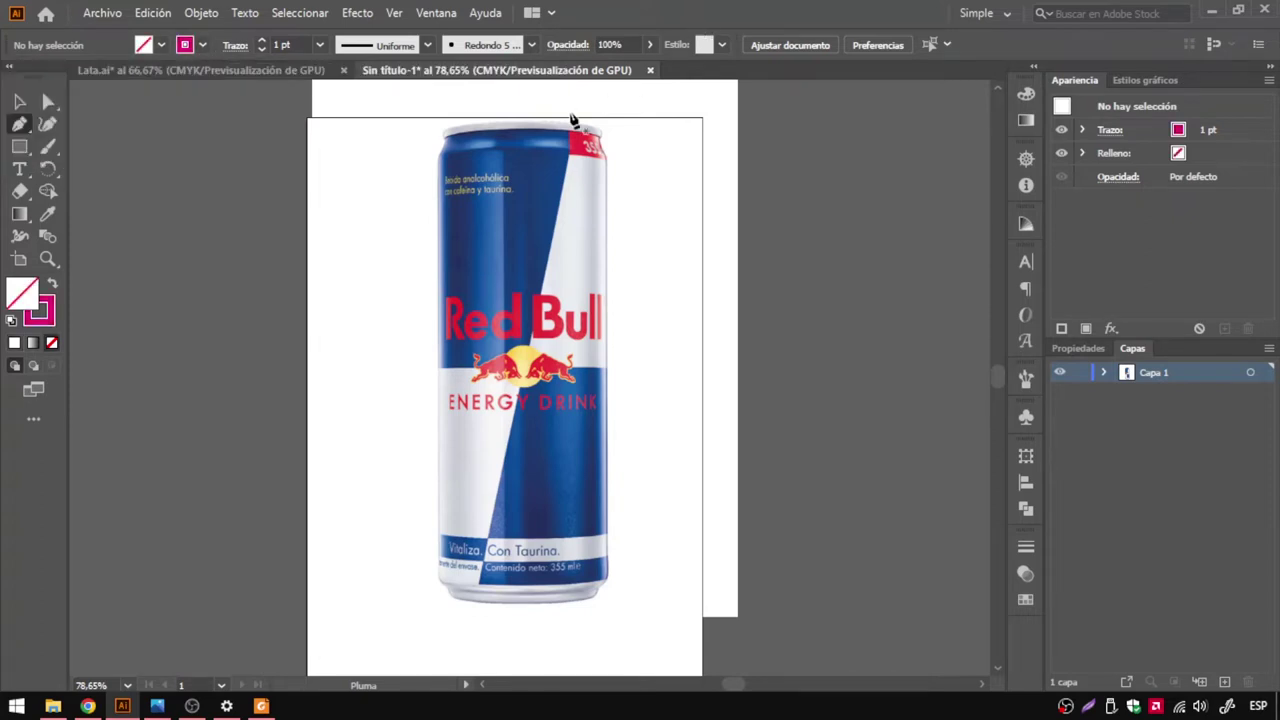
Zoom in on the can and place the first path point at its top centre.
scroll(586, 114, "up", 3)
left_click(460, 132)
left_click_drag(462, 175, 465, 190)
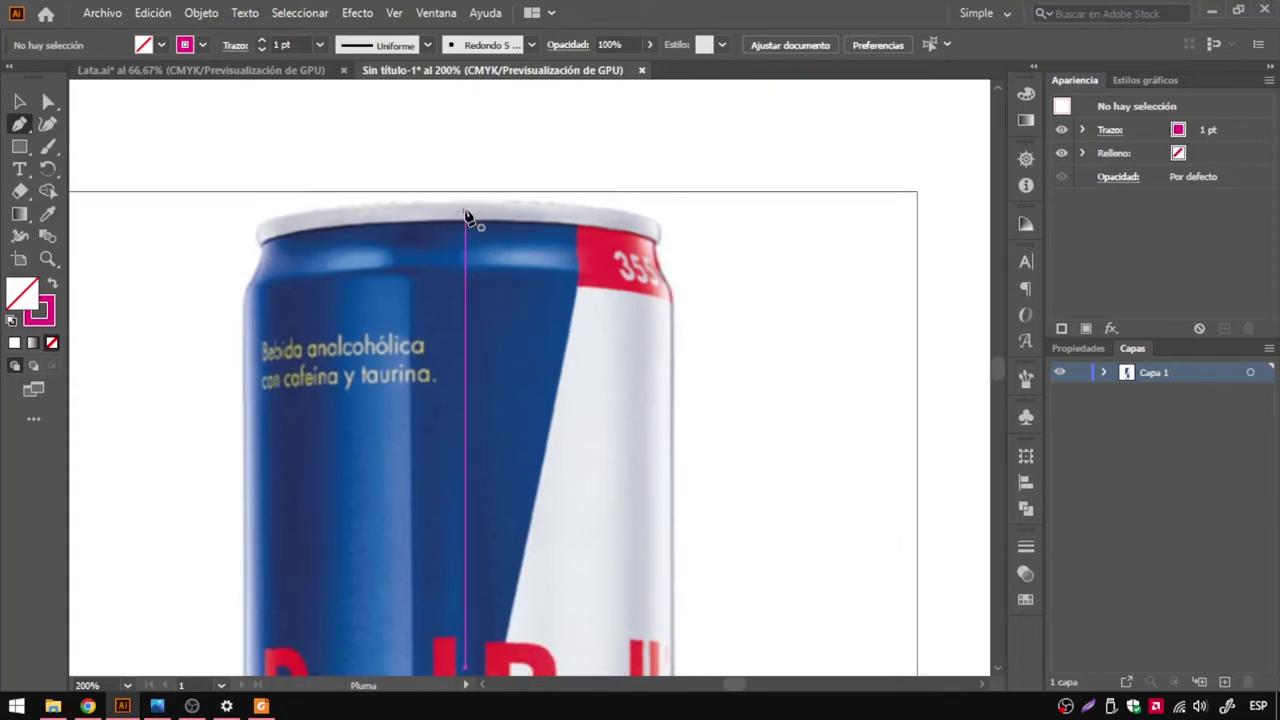
scroll(463, 330, "down", 1)
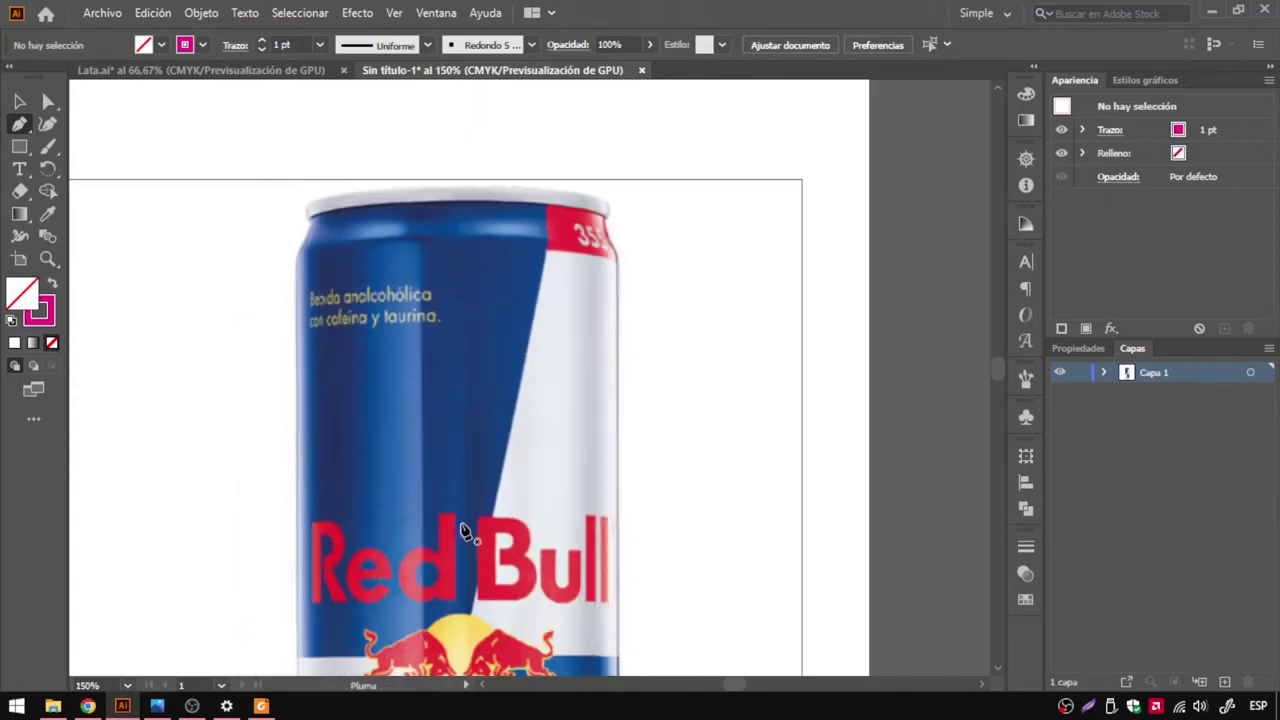
scroll(460, 190, "up", 2)
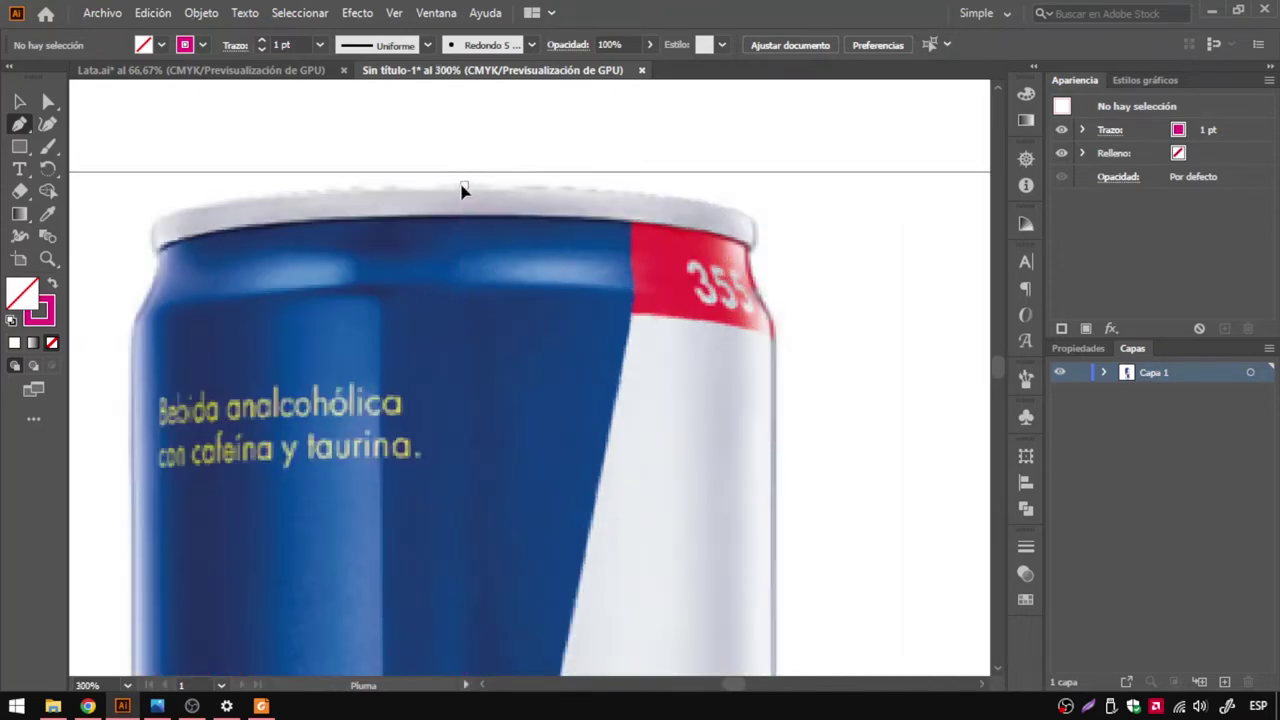
left_click(463, 187)
scroll(586, 266, "up", 1)
Curve the path across the top of the lid and down the rim's edge.
scroll(551, 240, "up", 1)
left_click_drag(551, 240, 636, 243)
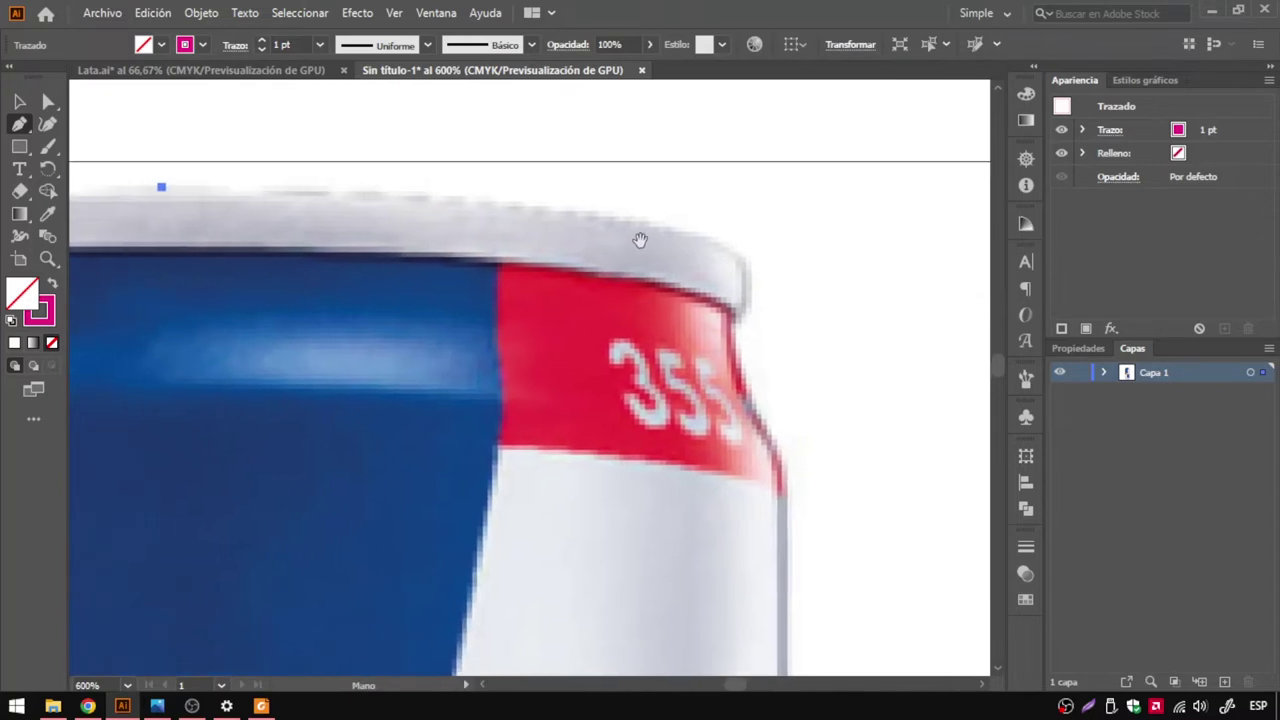
mouse_move(741, 255)
left_mouse_down()
mouse_move(822, 327)
mouse_move(876, 322)
left_mouse_up()
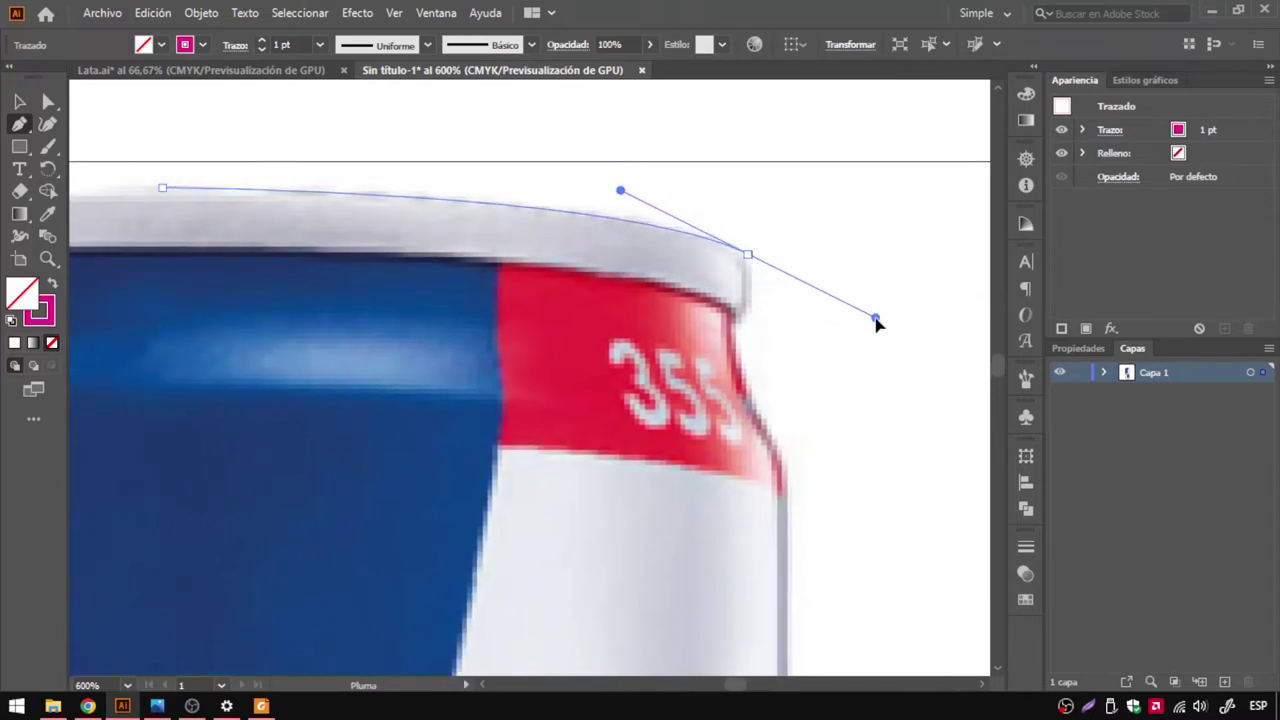
left_click_drag(876, 322, 880, 323)
left_click_drag(748, 257, 750, 320)
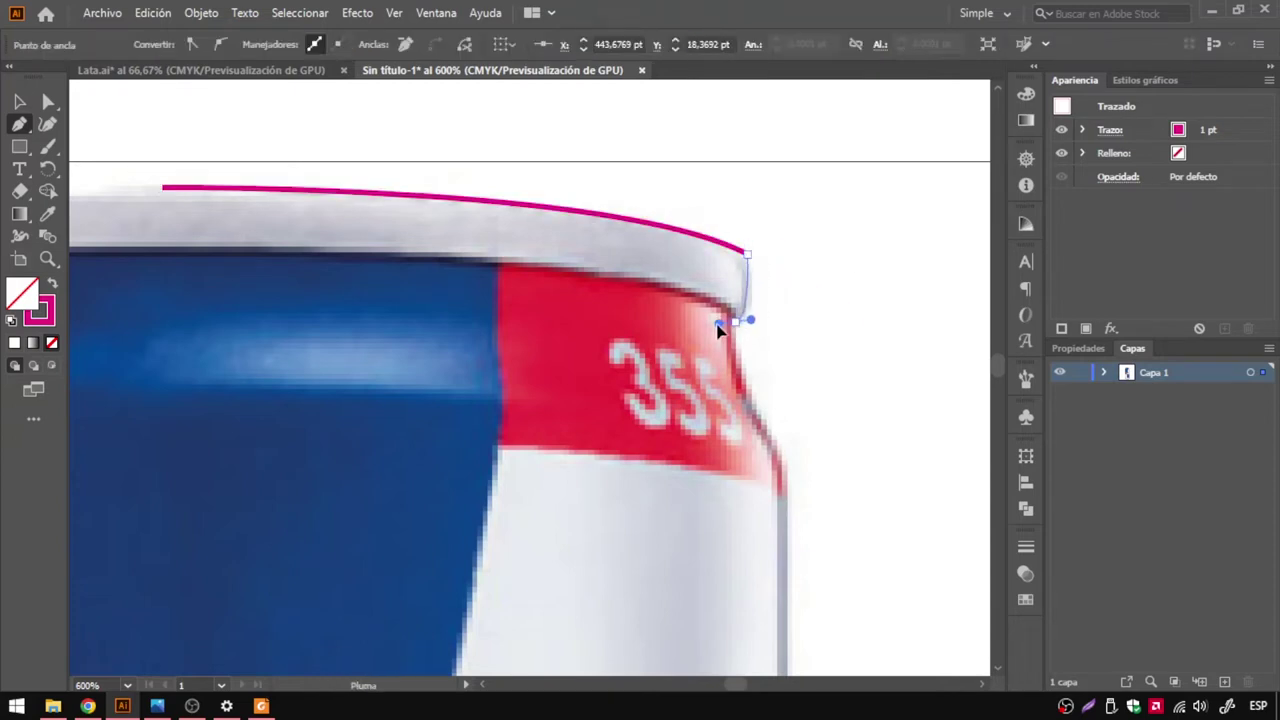
left_click_drag(735, 321, 762, 313)
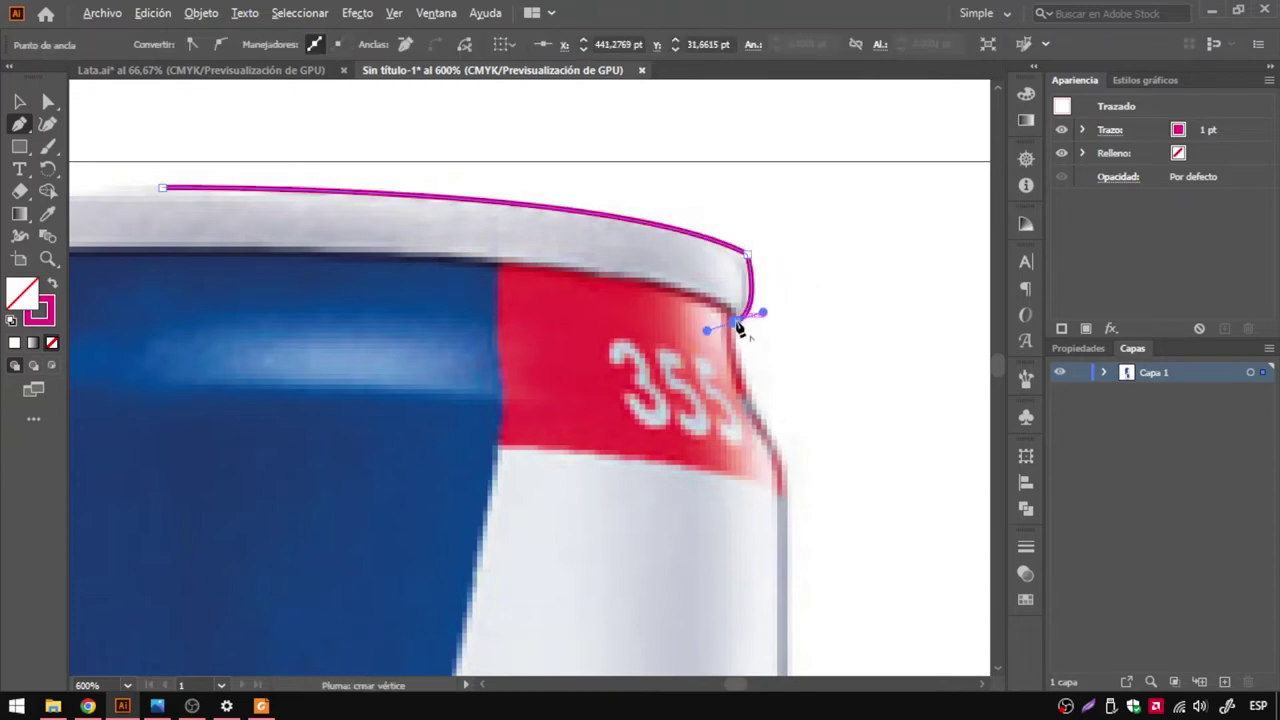
Trace the widening neck and the can's right side down to its lower-right corner.
scroll(738, 330, "down", 2)
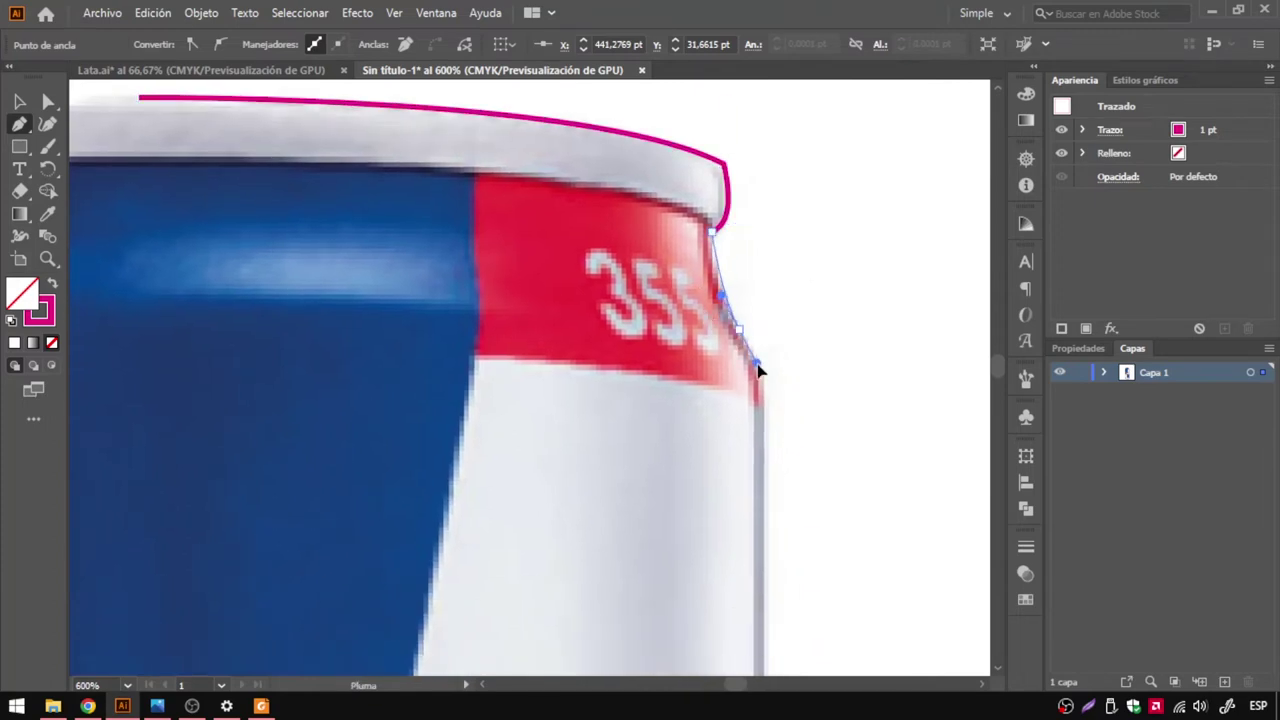
left_click_drag(756, 360, 783, 406)
left_click_drag(783, 406, 803, 418)
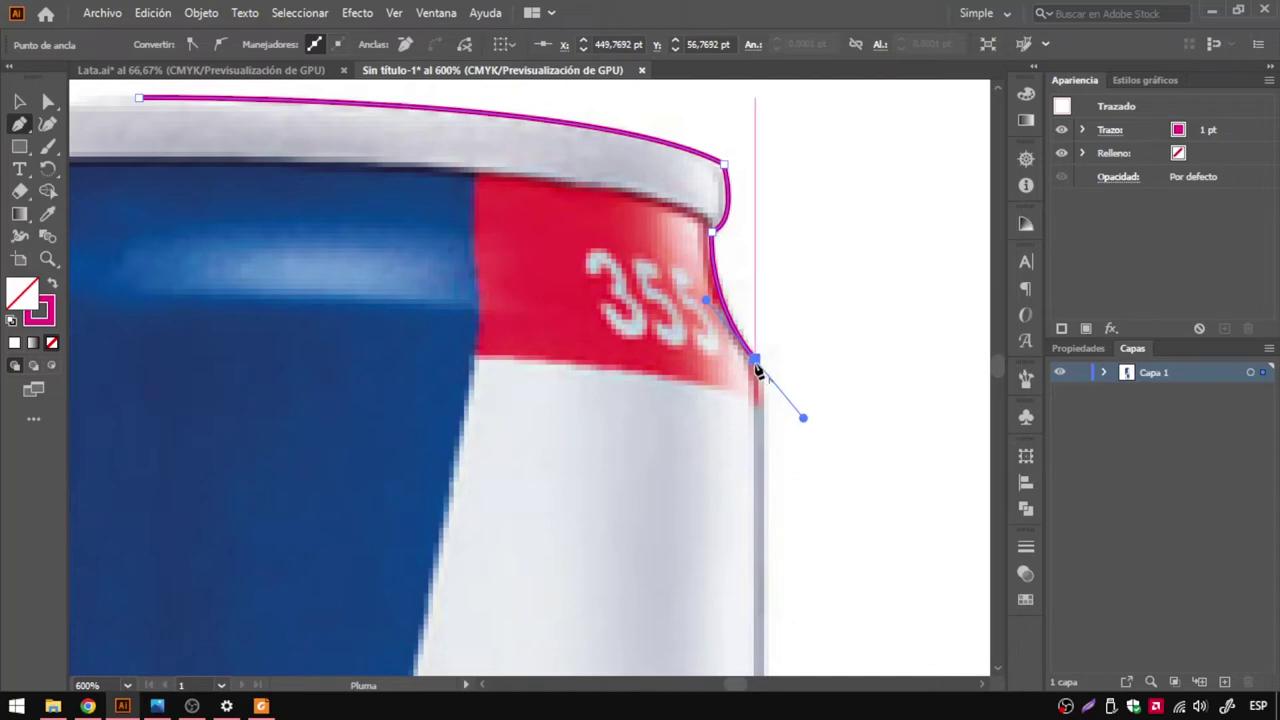
scroll(731, 586, "down", 6)
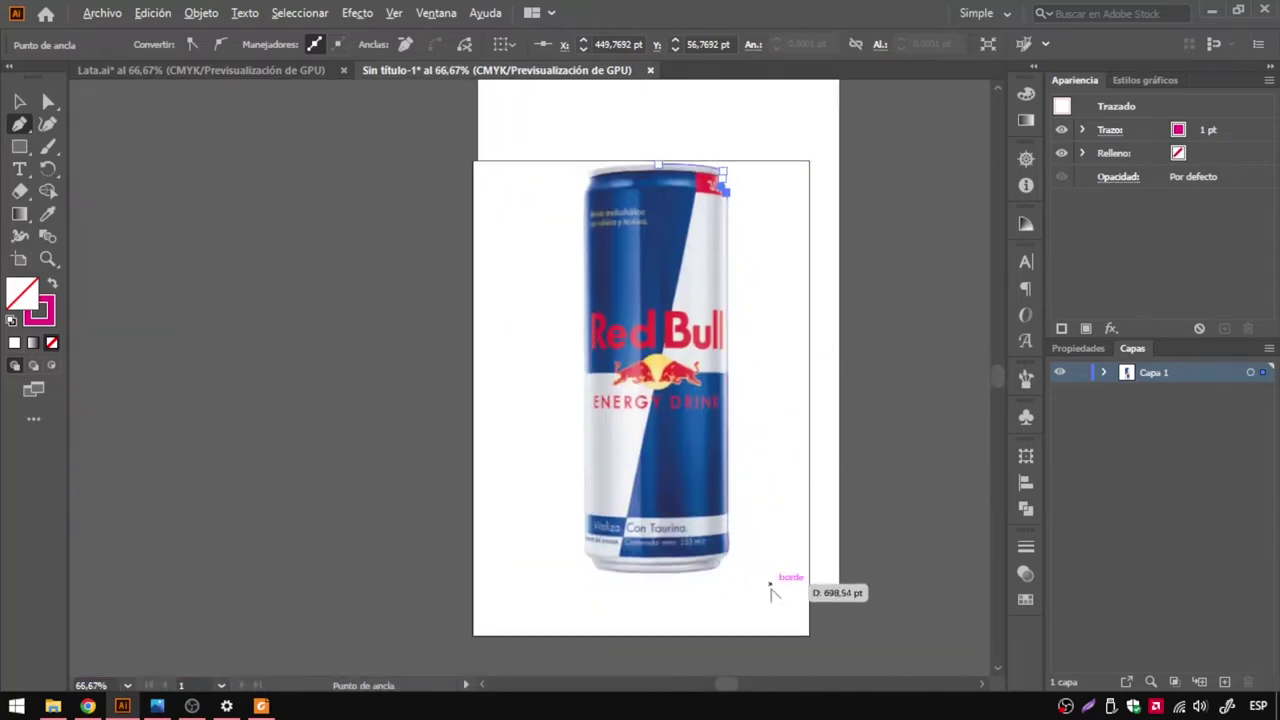
scroll(771, 592, "up", 4)
scroll(651, 491, "up", 2)
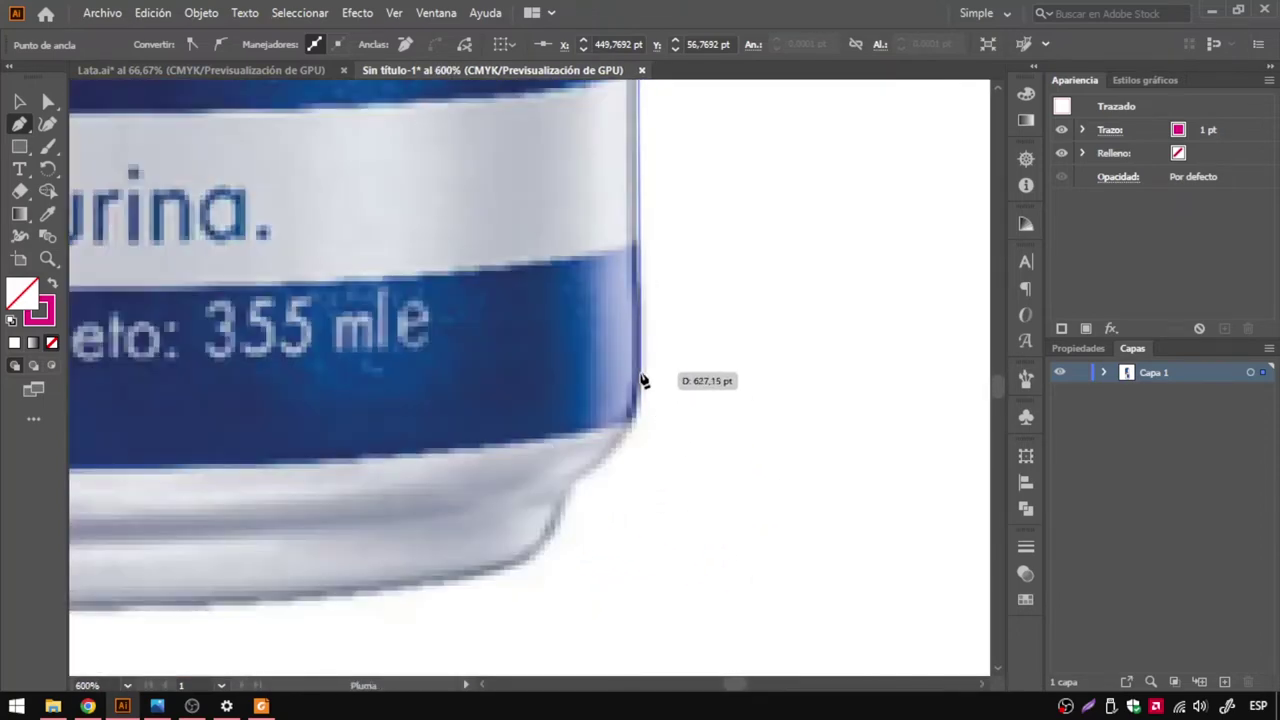
left_click(634, 421)
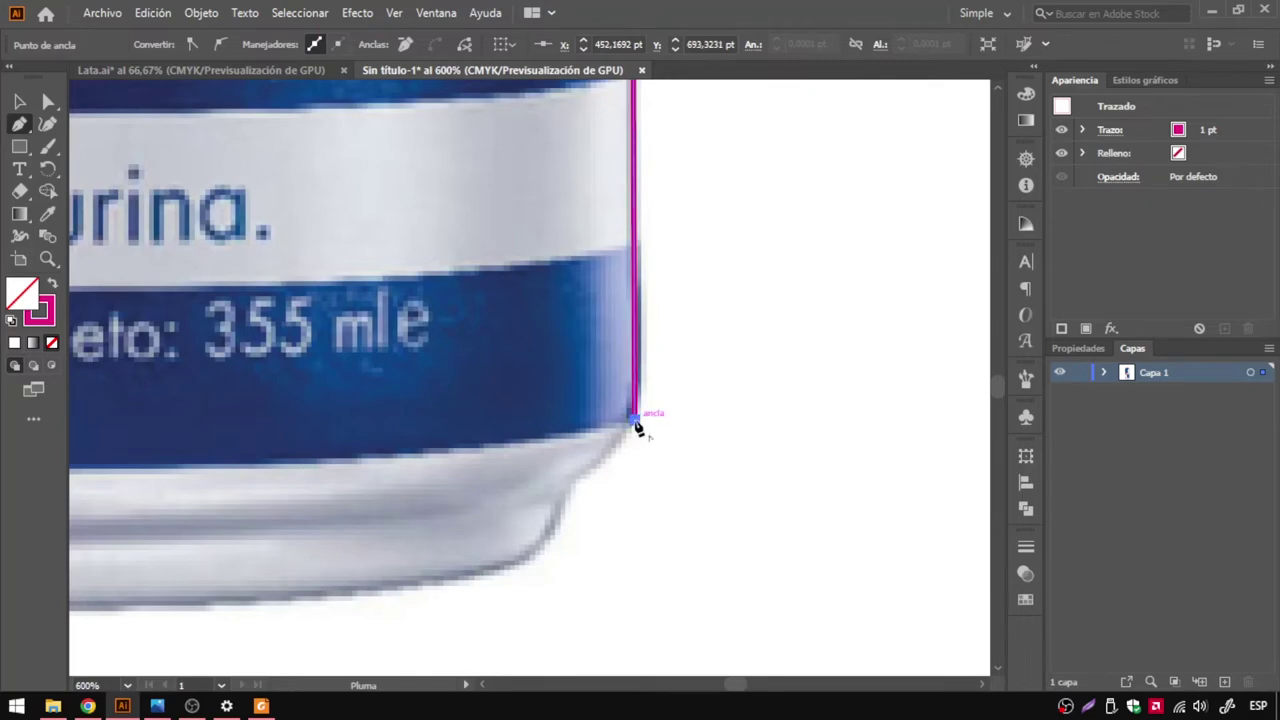
key("ctrl+z")
scroll(634, 420, "down", 2)
scroll(628, 400, "up", 1)
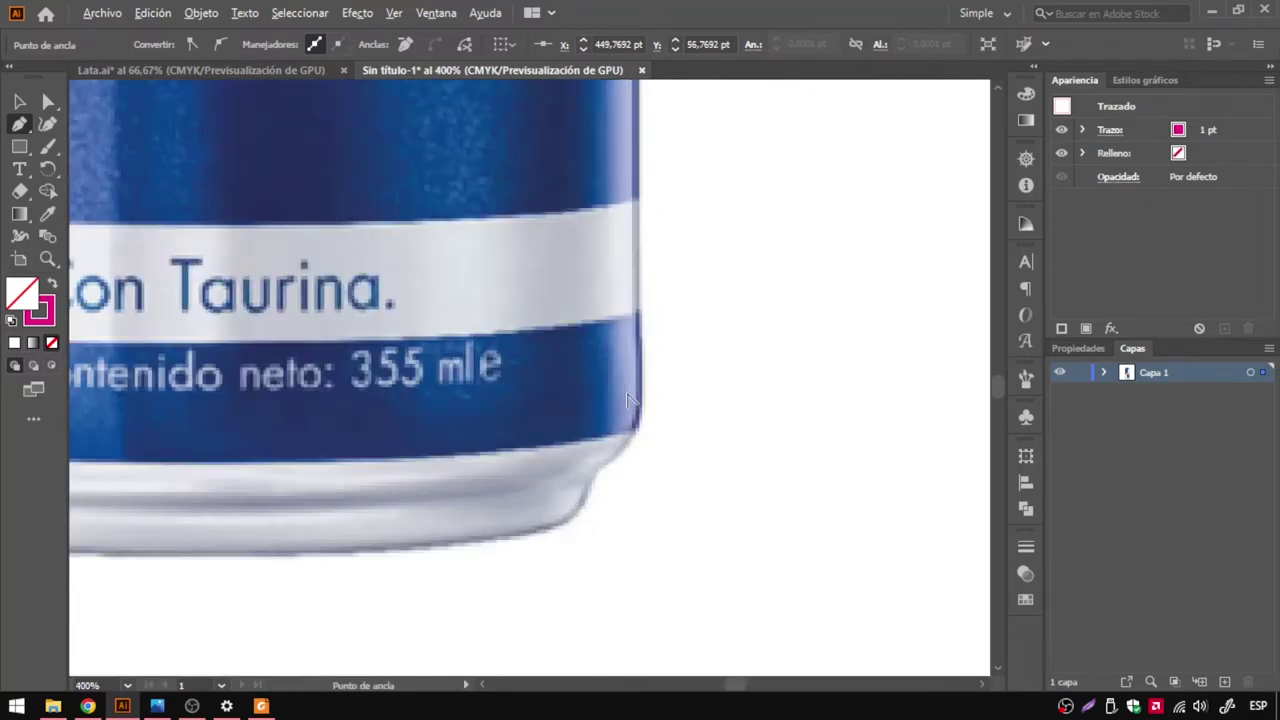
left_click(637, 424)
left_click_drag(636, 446, 625, 451)
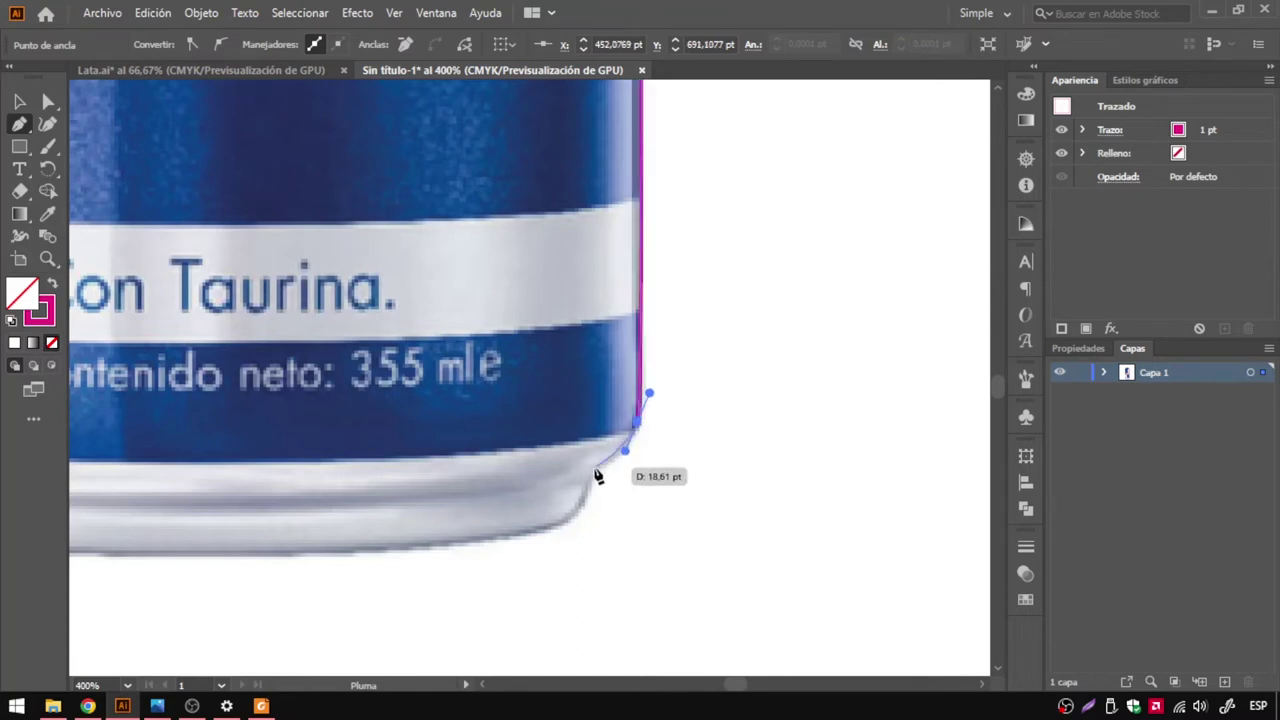
Curve the path along the can's base to its bottom centre, redoing misplaced points.
left_click(594, 472)
scroll(640, 474, "down", 2)
scroll(640, 474, "left", 3)
left_click_drag(634, 467, 560, 486)
scroll(560, 486, "down", 1)
scroll(560, 486, "left", 3)
key("ctrl+z")
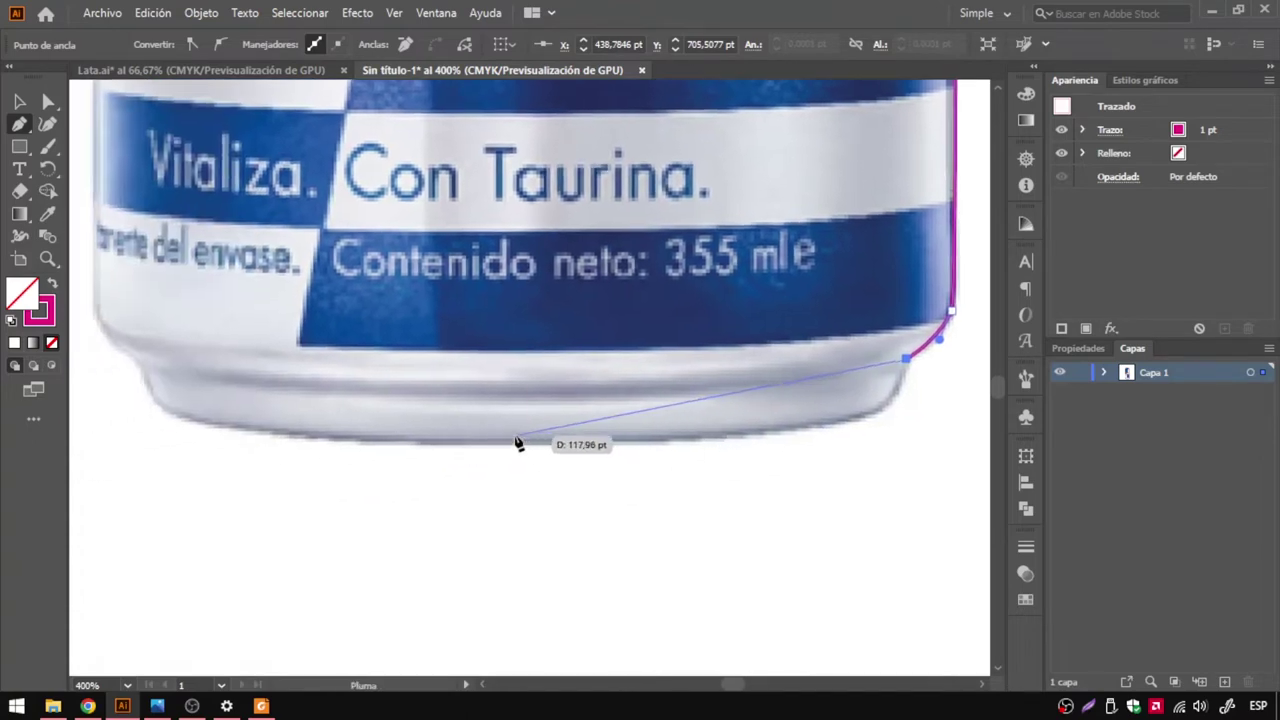
mouse_move(534, 443)
left_mouse_down()
mouse_move(284, 426)
mouse_move(226, 449)
left_mouse_up()
key("ctrl+z")
mouse_move(841, 422)
left_mouse_down()
mouse_move(770, 438)
mouse_move(780, 431)
left_mouse_up()
left_click_drag(535, 445, 452, 448)
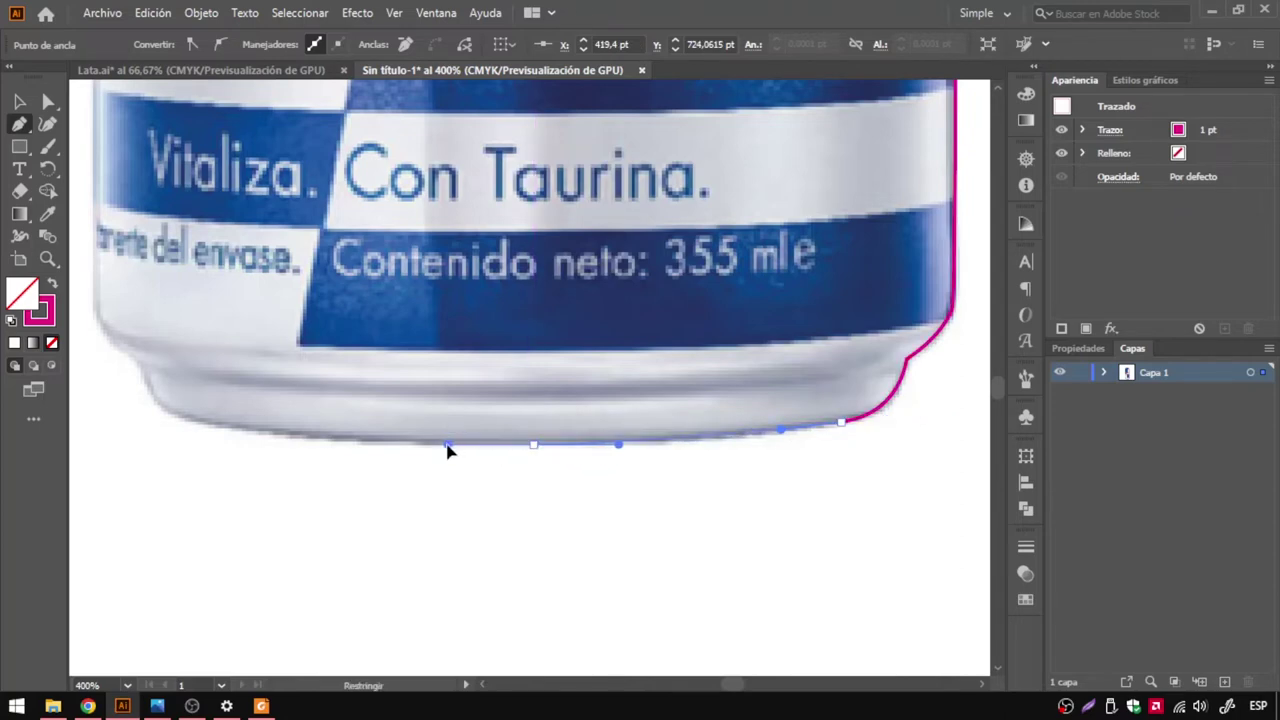
left_click_drag(441, 452, 441, 450)
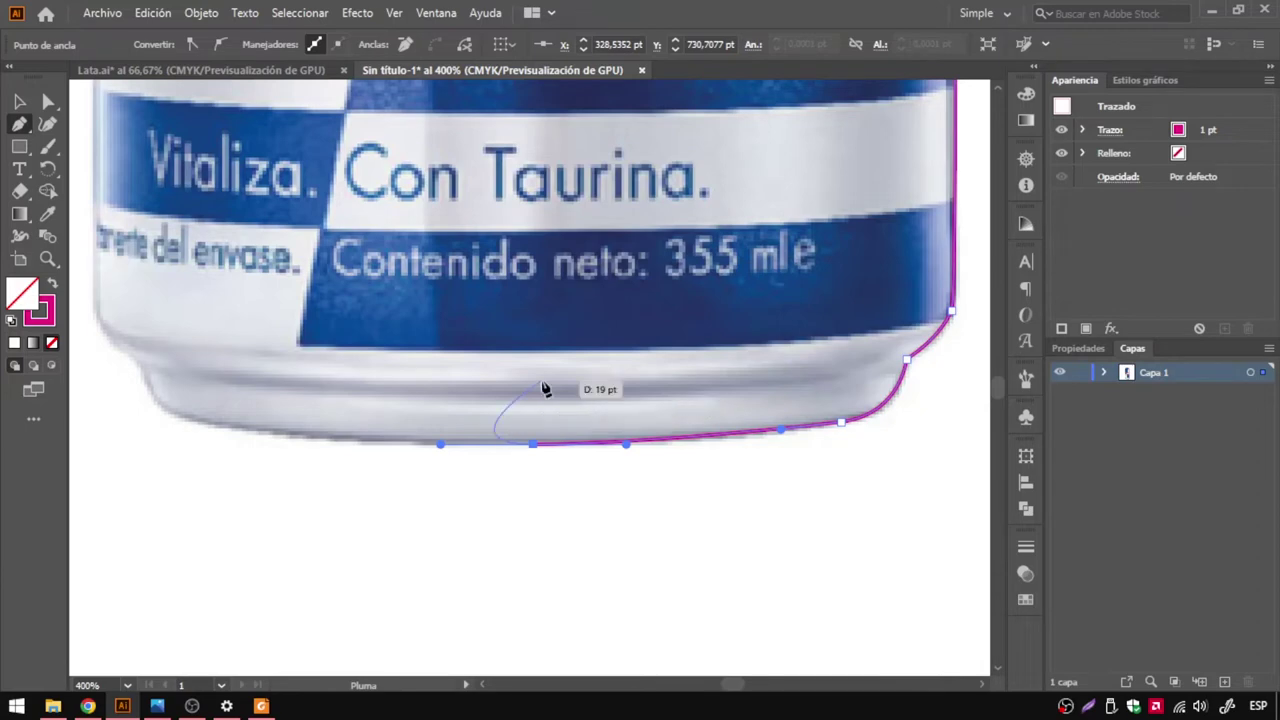
left_click(48, 102)
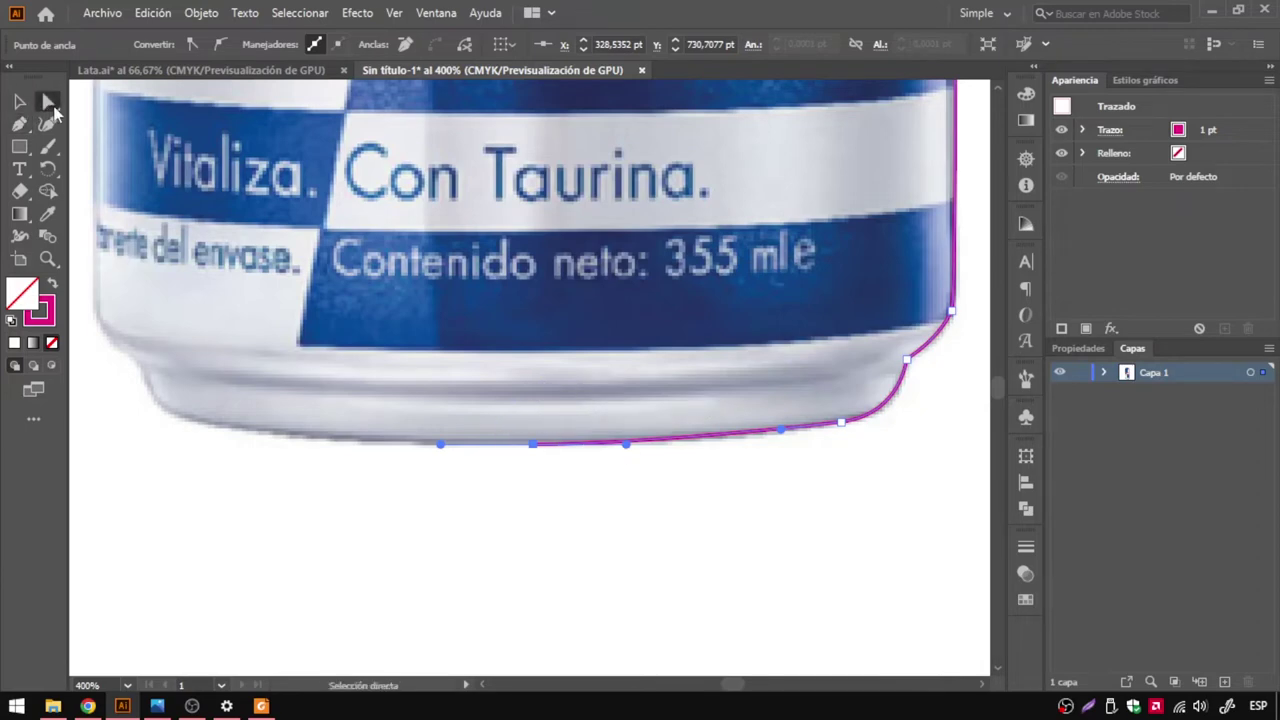
Adjust the bottom-corner anchor's handle so the curve fits the can.
left_click(655, 497)
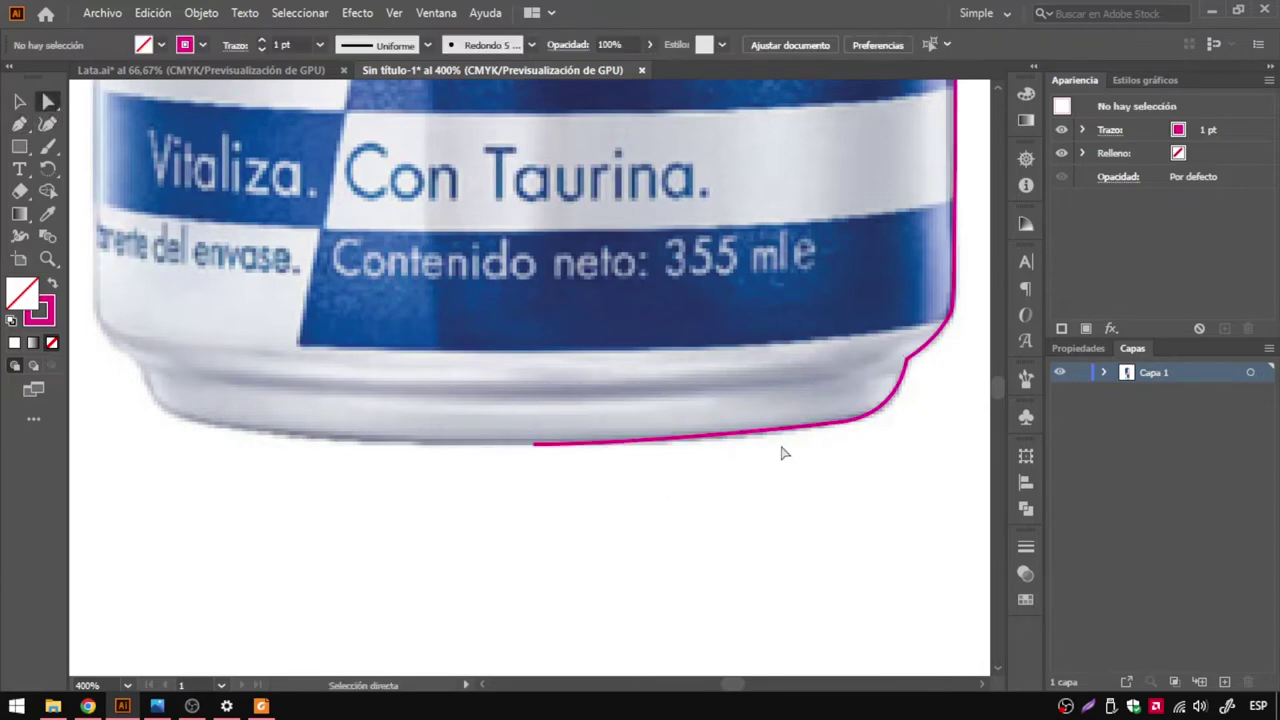
left_click(841, 424)
scroll(843, 430, "up", 1)
scroll(866, 443, "up", 1)
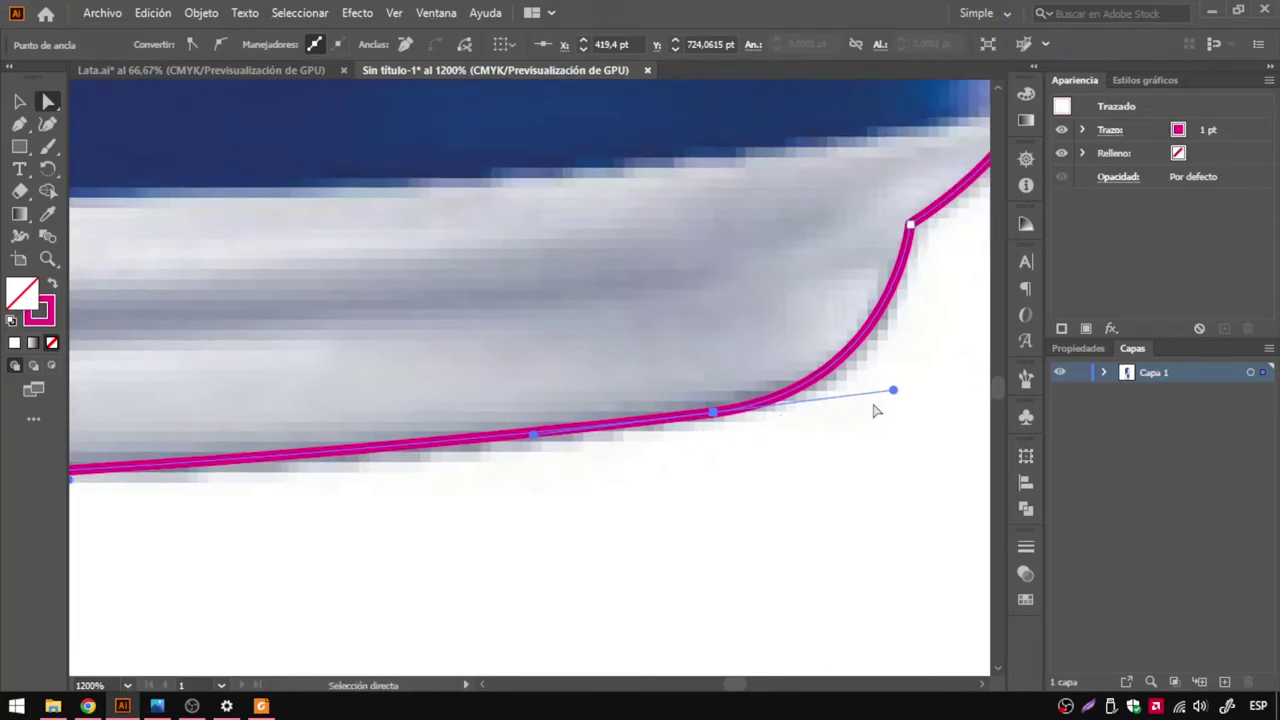
left_click_drag(893, 390, 897, 378)
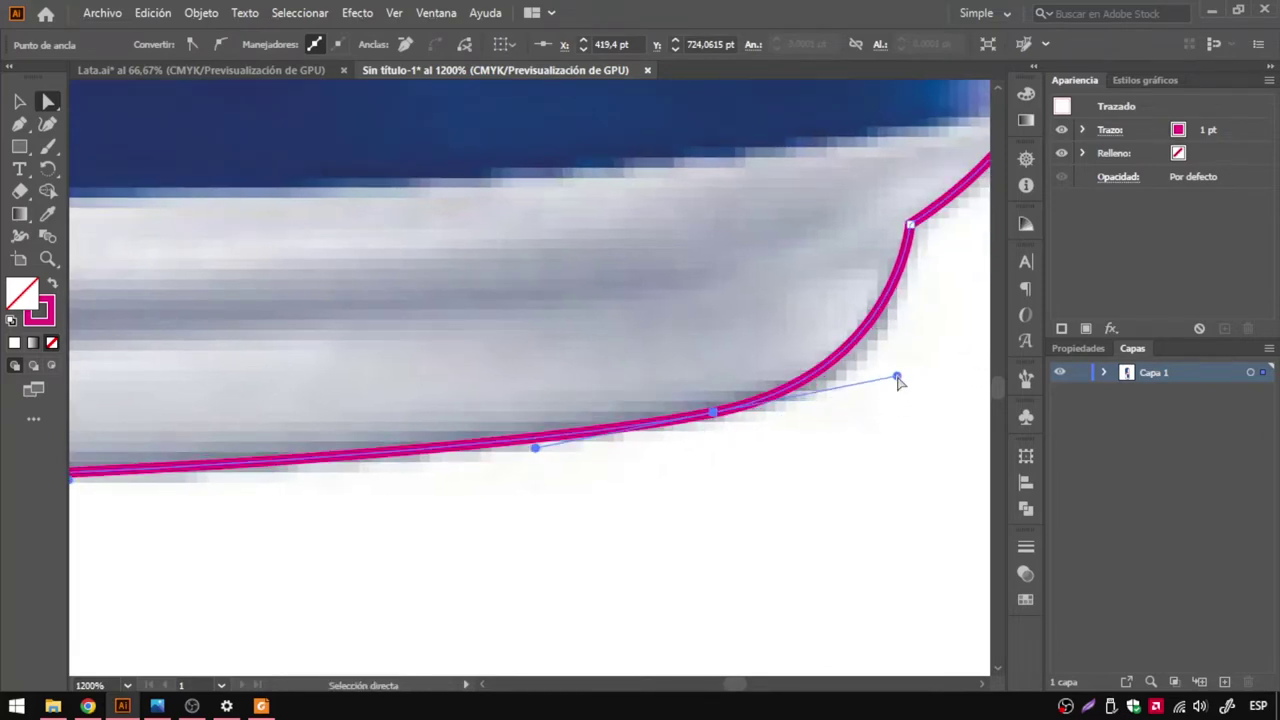
scroll(897, 378, "down", 2)
scroll(886, 366, "down", 2)
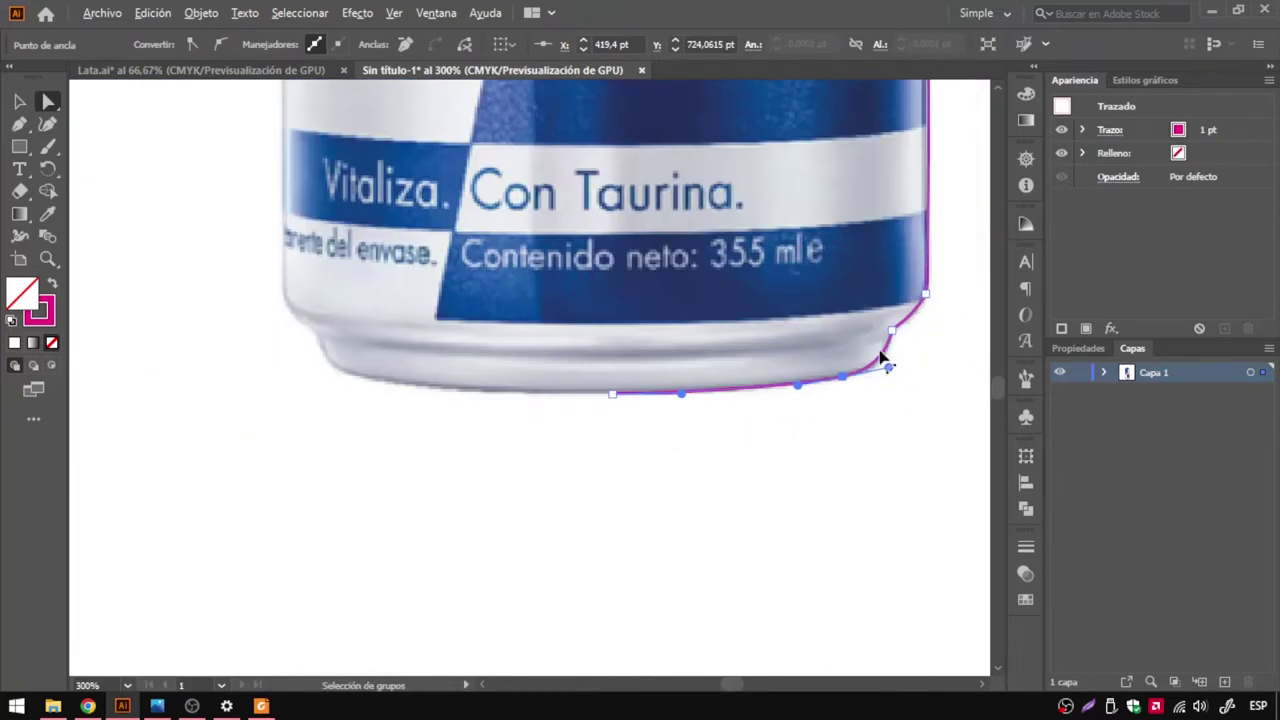
left_click_drag(886, 366, 661, 326)
scroll(671, 309, "down", 3)
left_click_drag(634, 271, 495, 425)
scroll(485, 375, "down", 1)
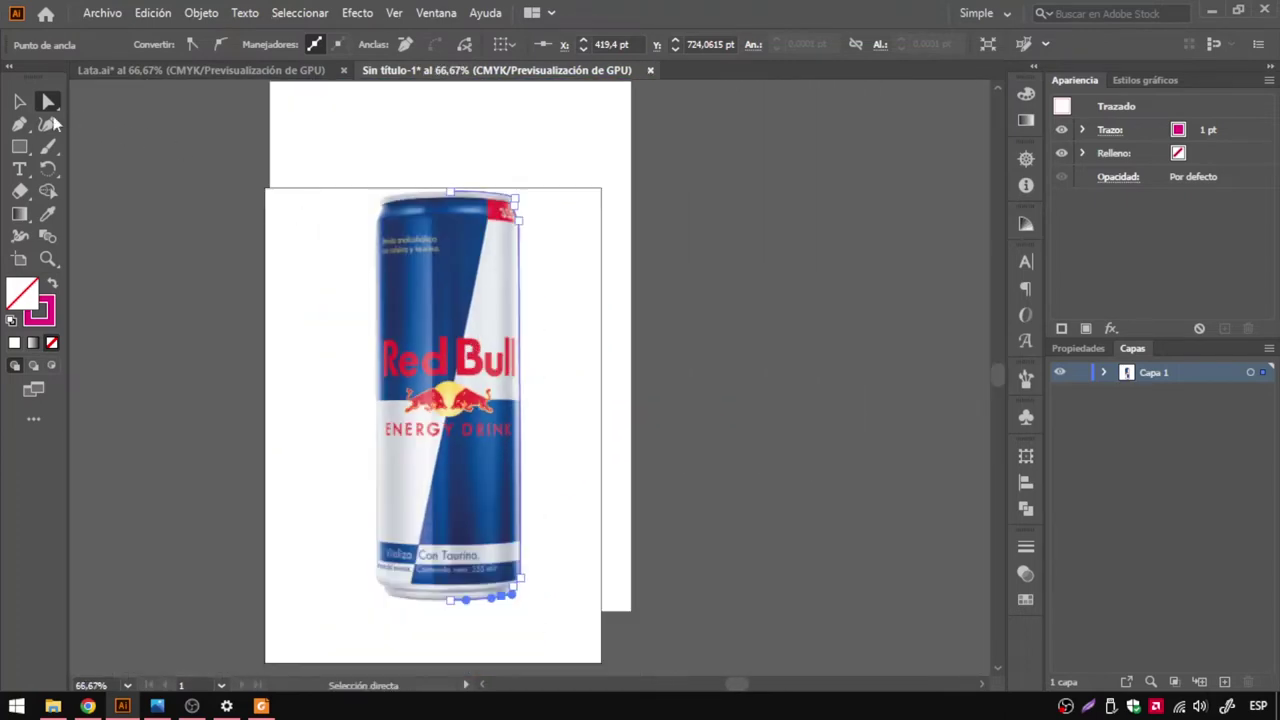
Move the whole traced half-outline off the can to the right.
left_click(19, 103)
left_click(762, 341)
left_click(520, 264)
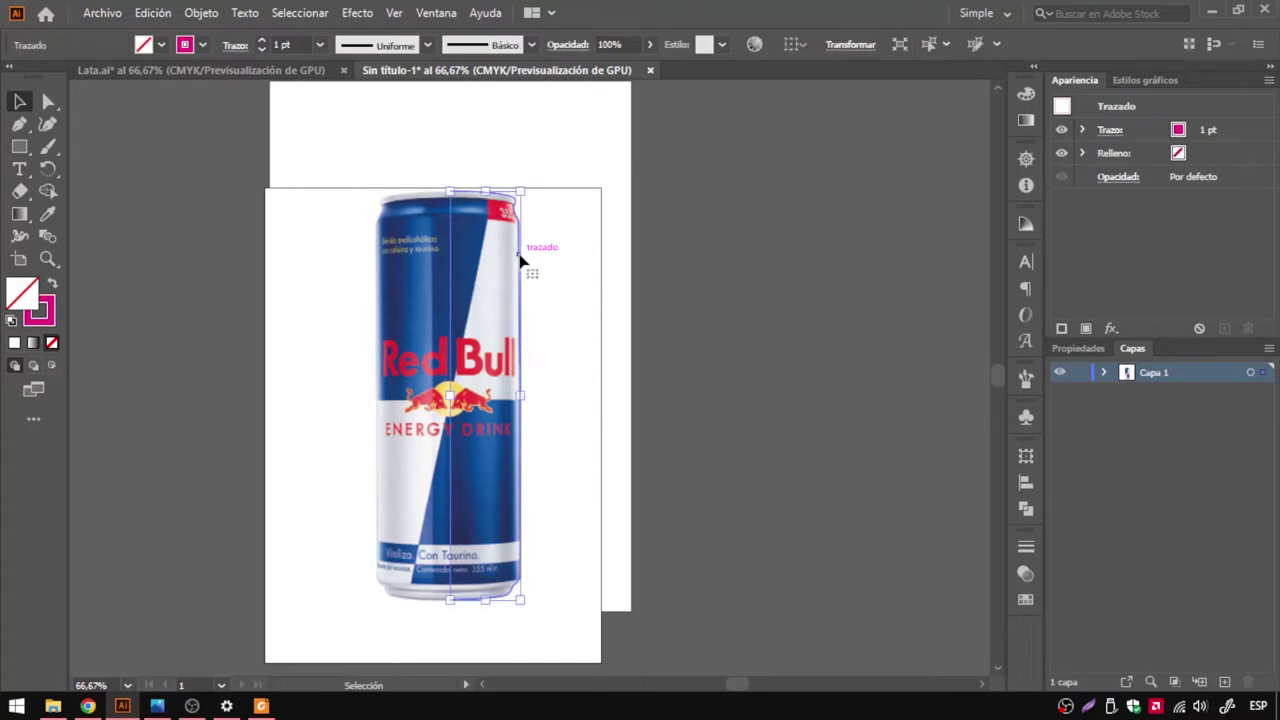
mouse_move(522, 311)
left_mouse_down()
mouse_move(880, 277)
mouse_move(517, 249)
mouse_move(573, 285)
left_mouse_up()
left_click(669, 289)
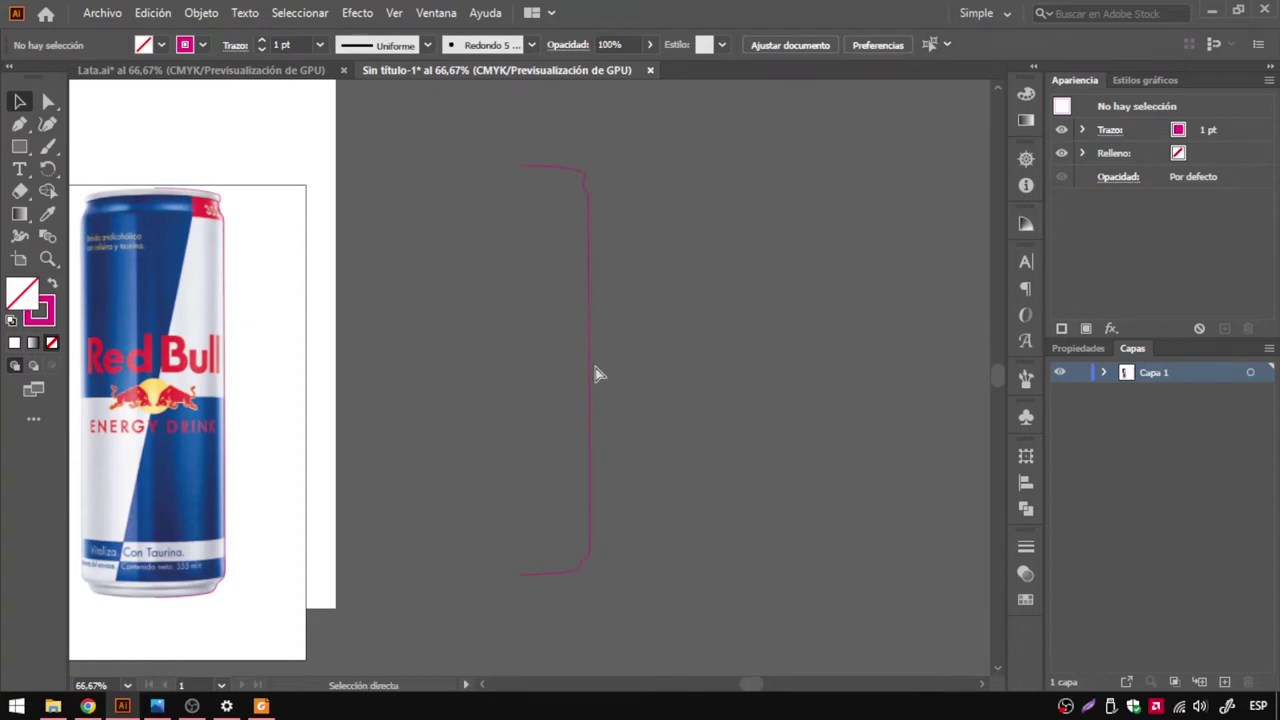
Set Color del lienzo to Blanco in the Interfaz de usuario preferences.
key("ctrl+k")
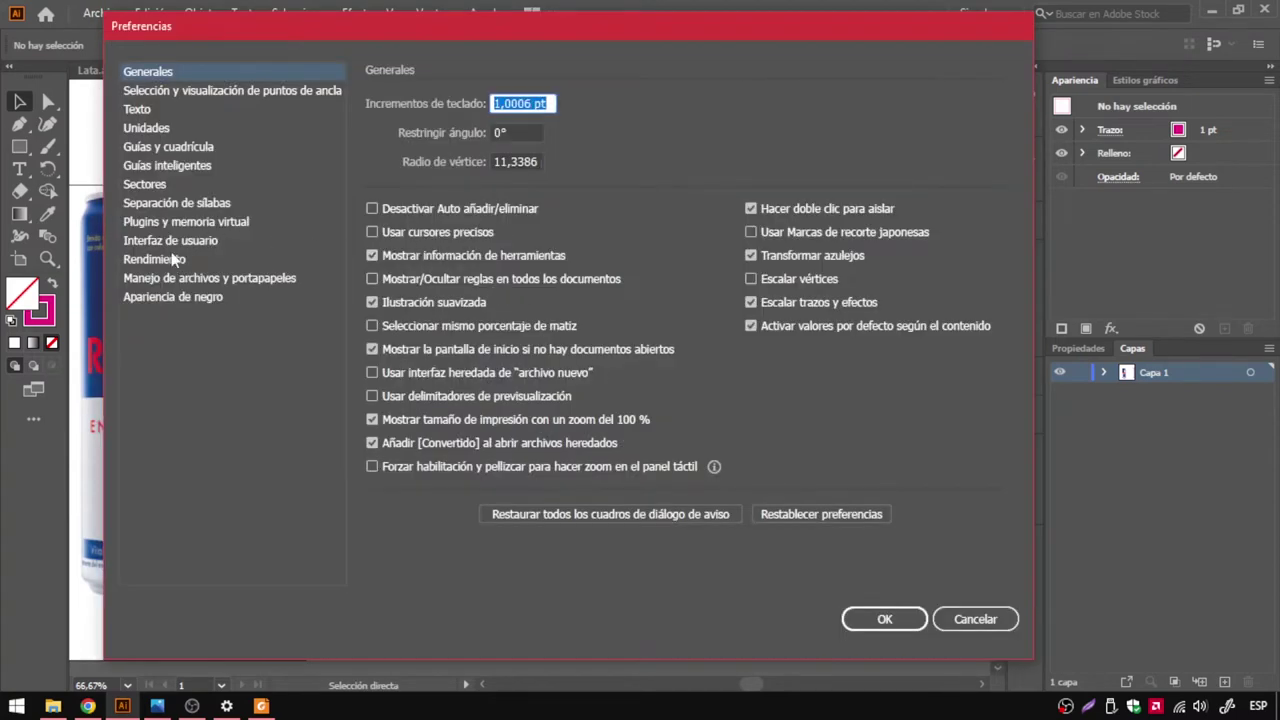
left_click(179, 240)
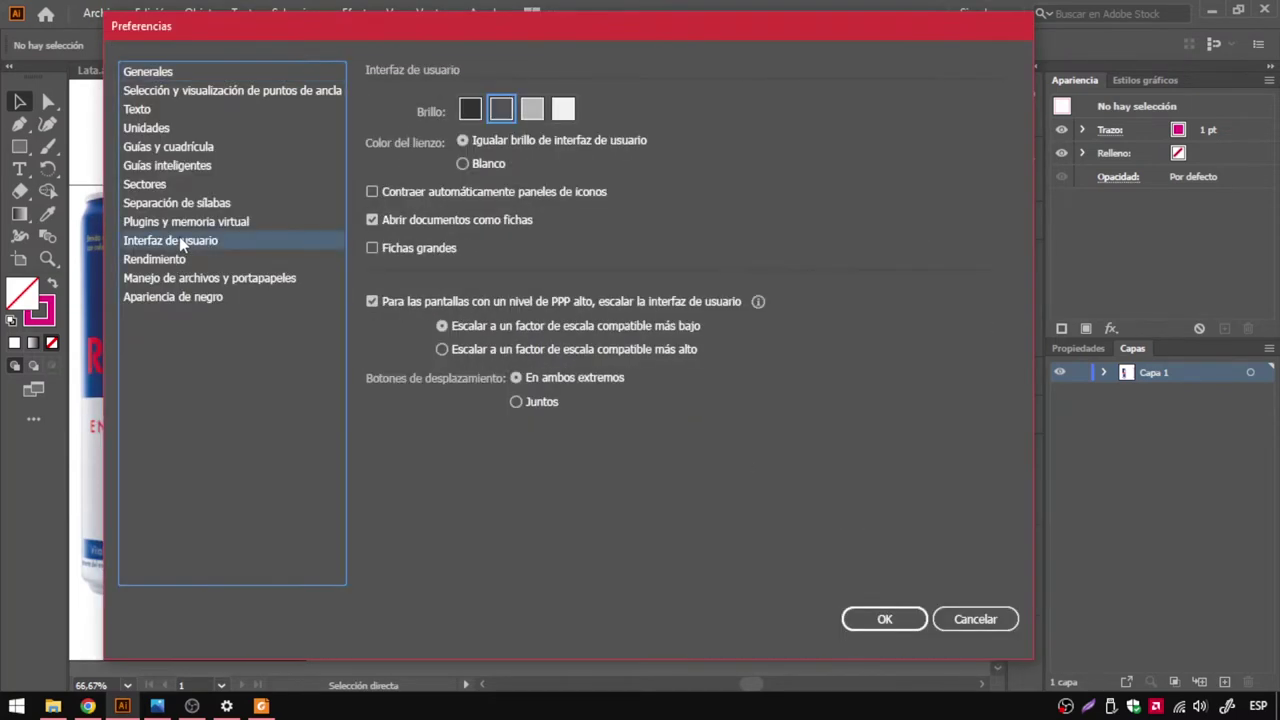
left_click(477, 166)
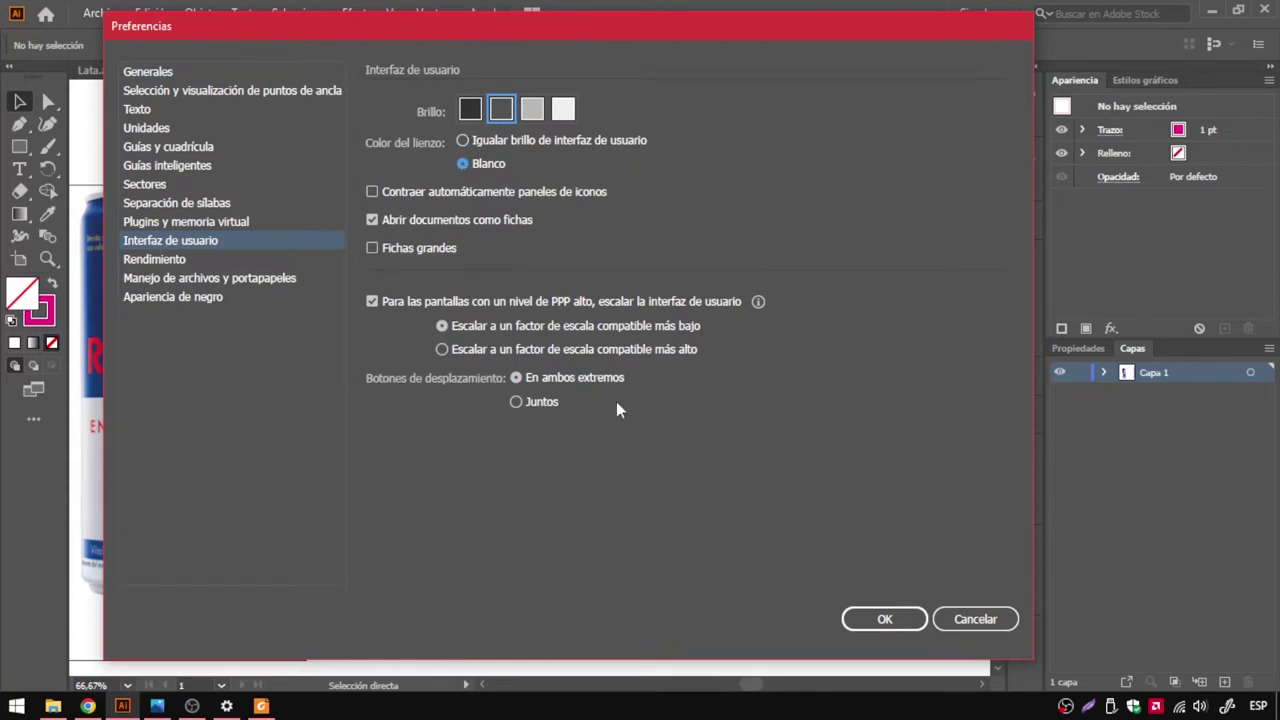
left_click(860, 617)
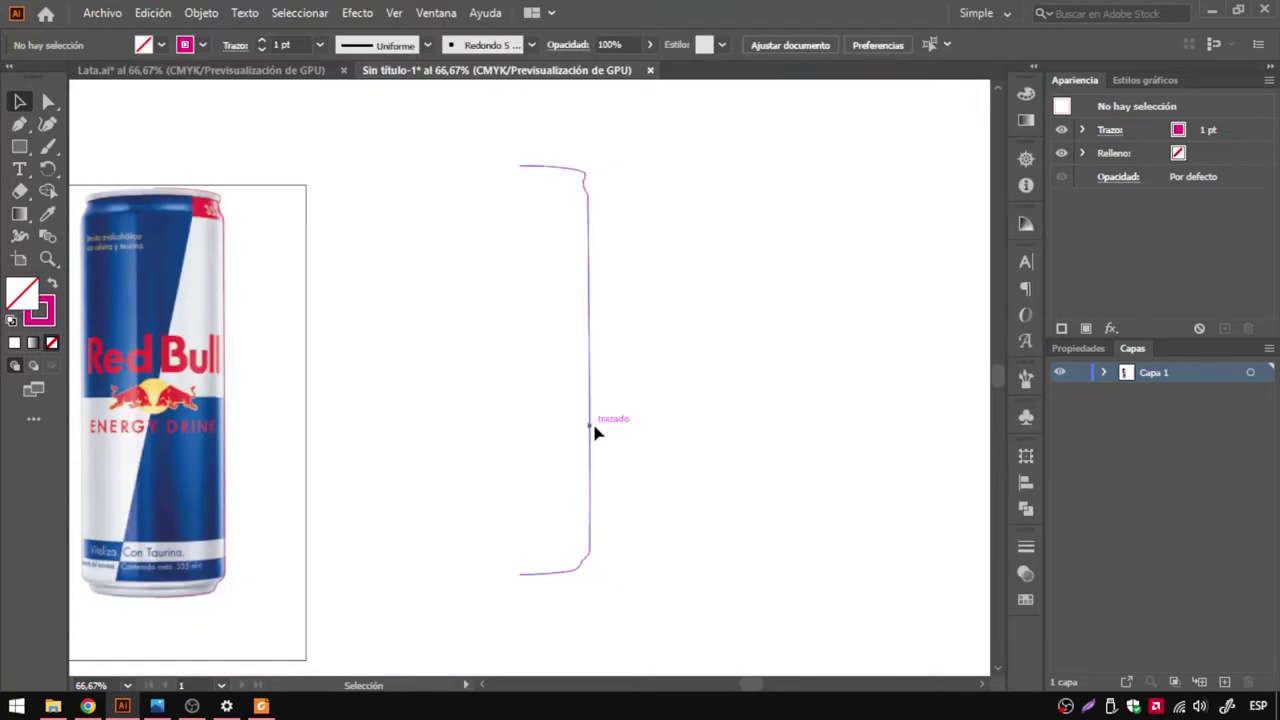
Narrow the half-can profile to about 62 pt wide and reselect it.
left_click_drag(594, 432, 649, 438)
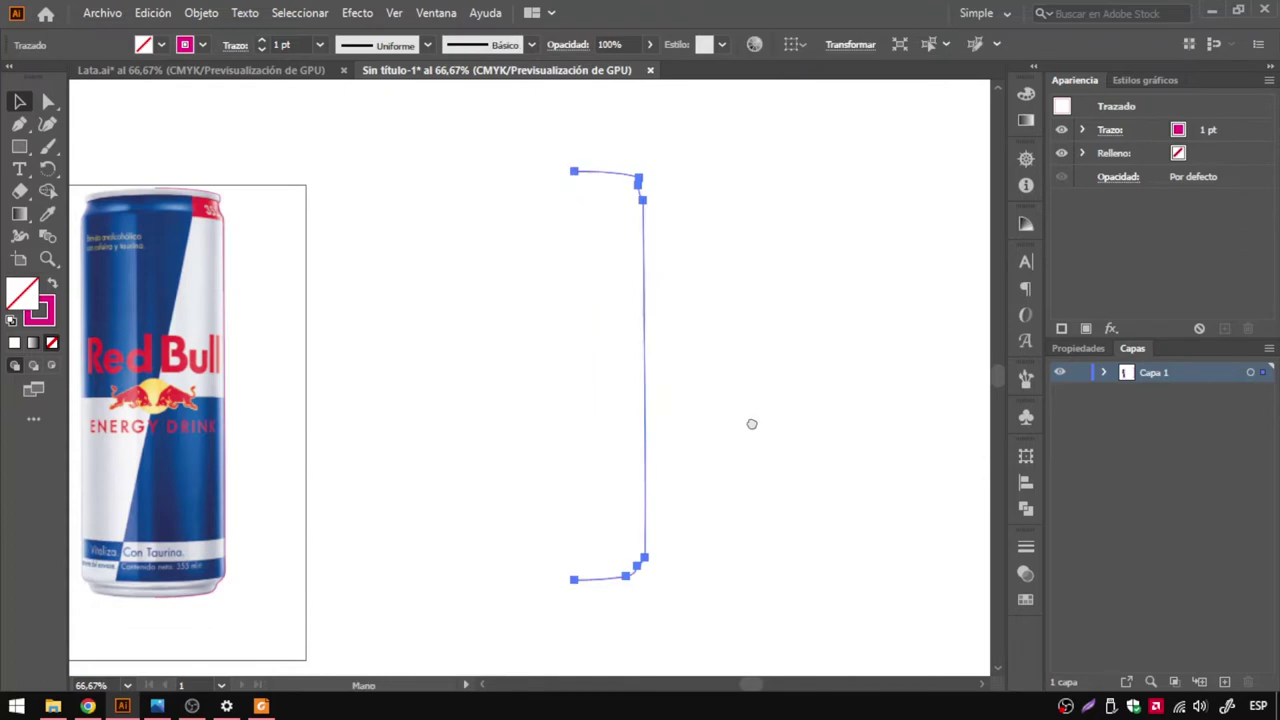
left_click_drag(752, 424, 760, 400)
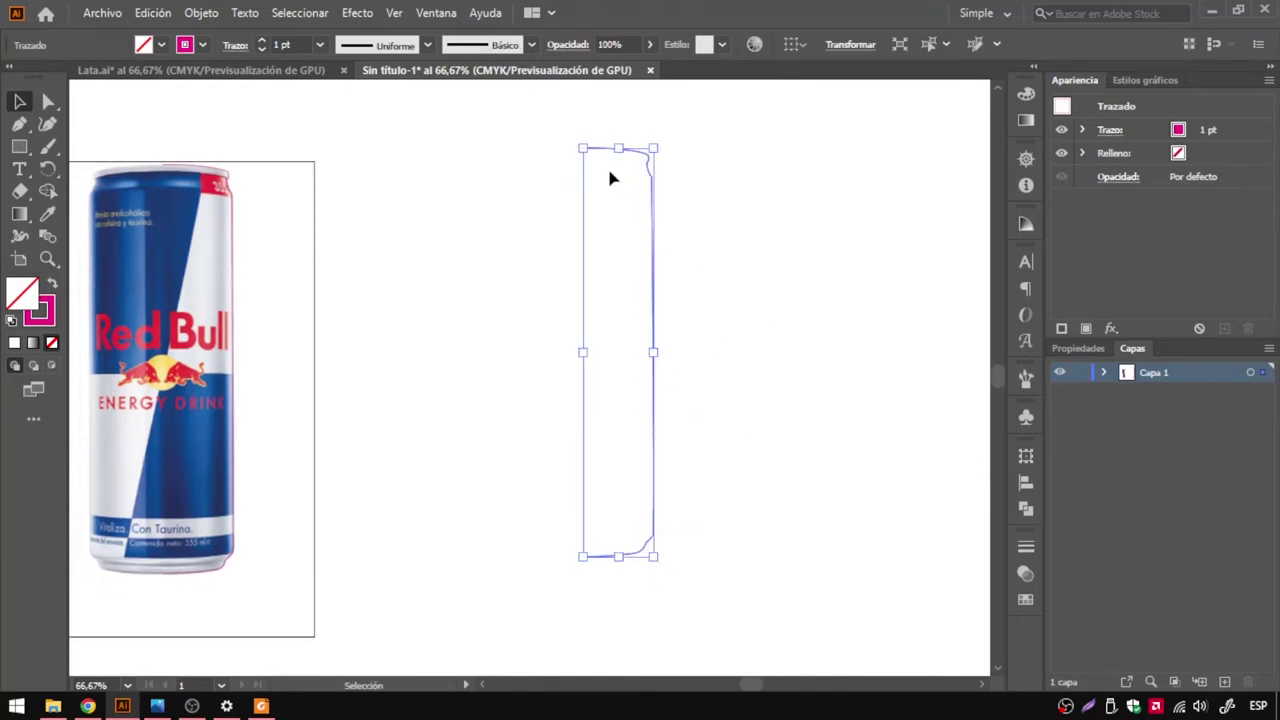
left_click_drag(653, 556, 620, 409)
scroll(620, 215, "up", 1)
left_click_drag(620, 220, 607, 262)
left_click(620, 250)
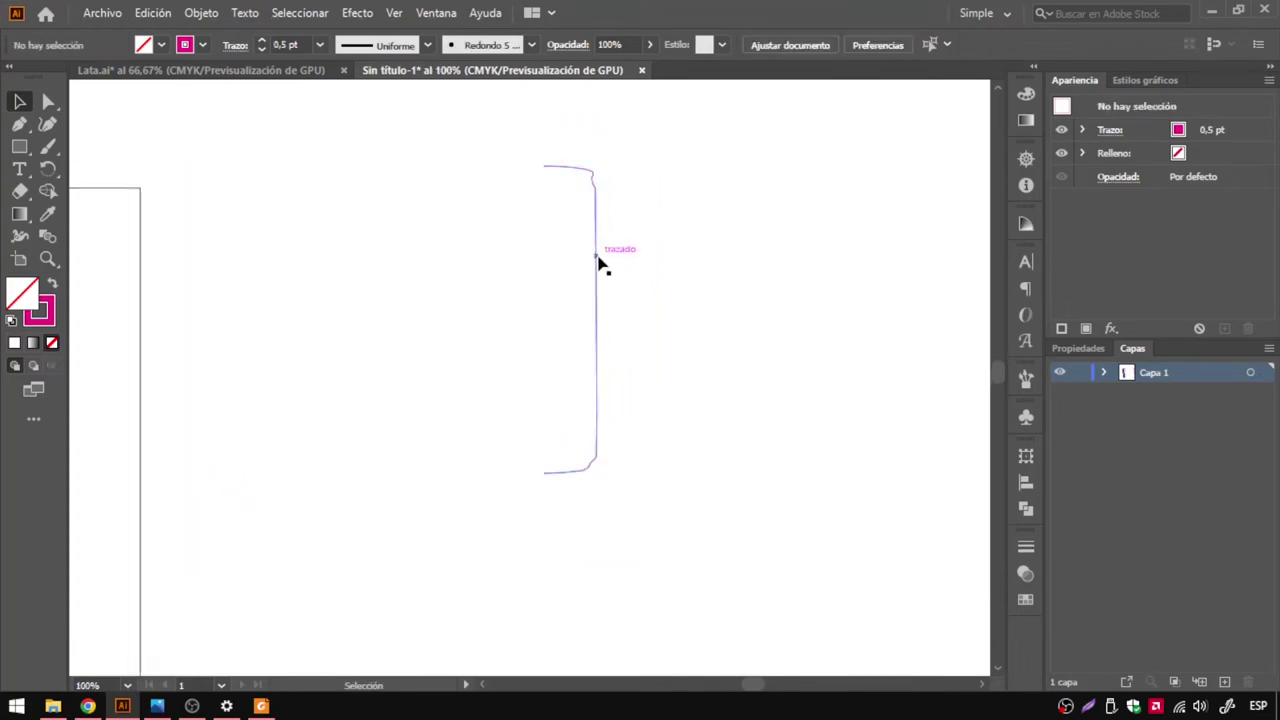
left_click(592, 257)
Open the Efecto > 3D > Girar revolve options for the profile.
left_click(362, 14)
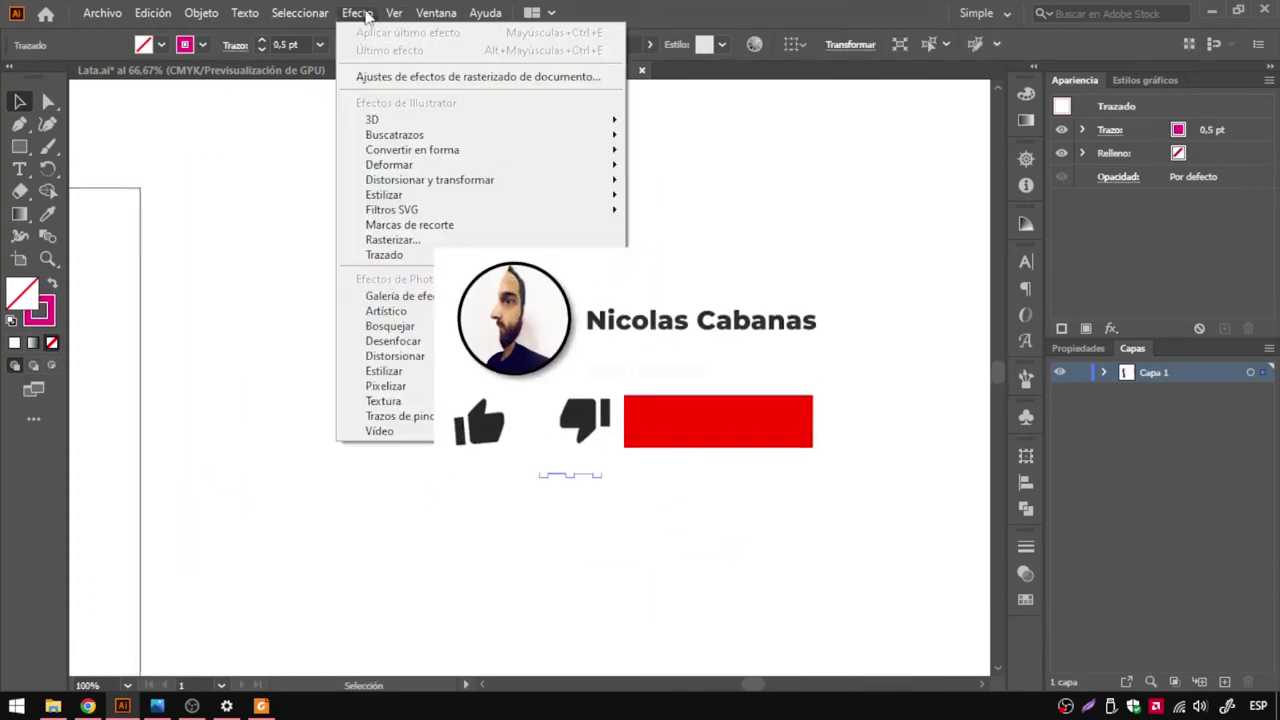
mouse_move(372, 120)
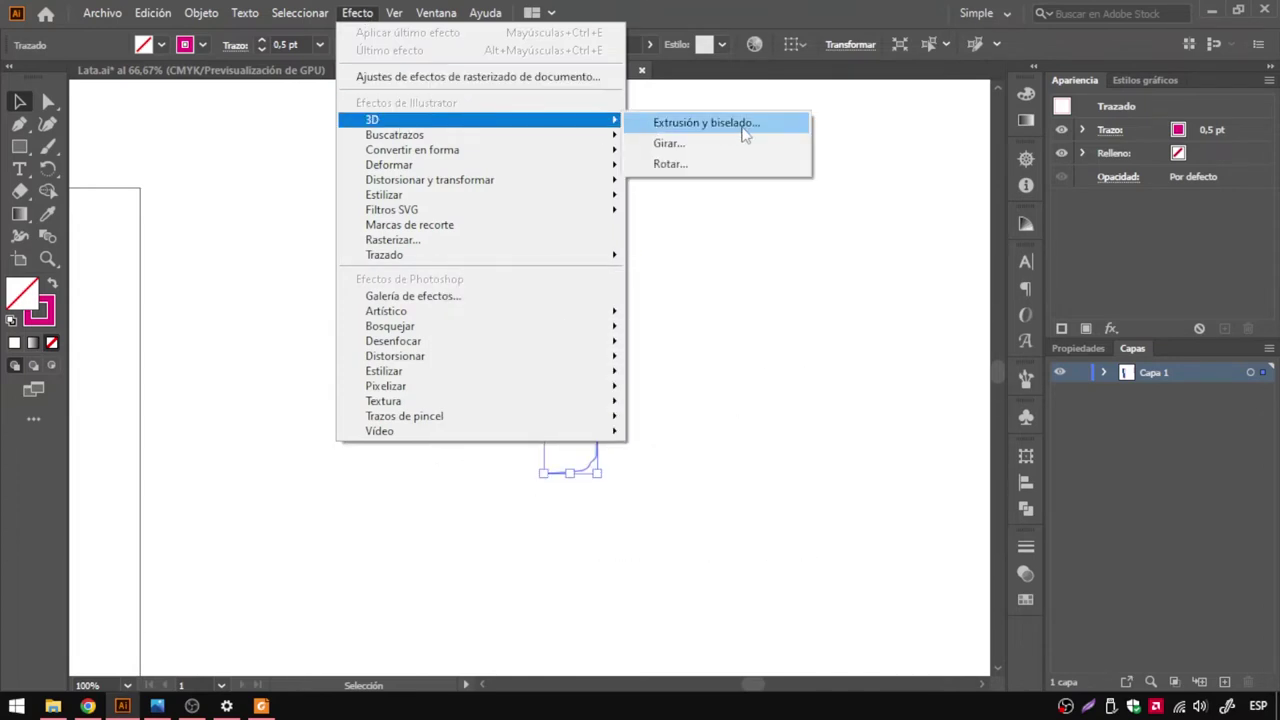
left_click(706, 165)
key("Escape")
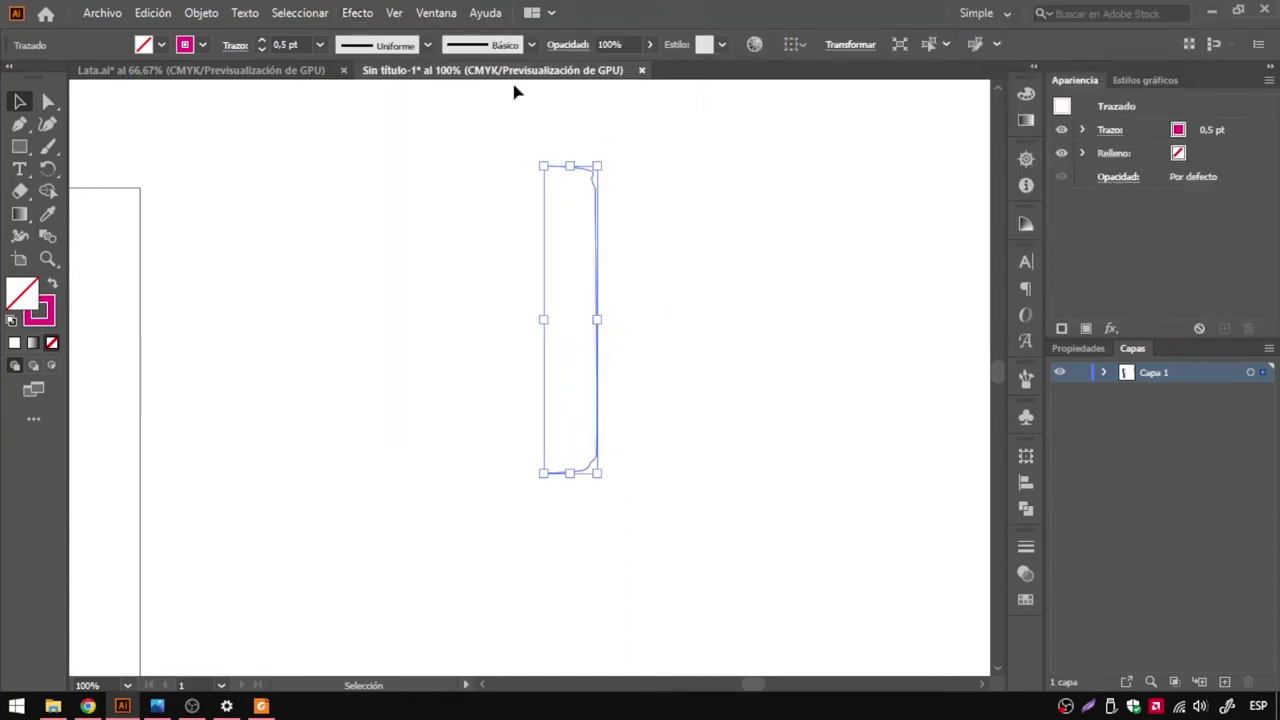
left_click(360, 13)
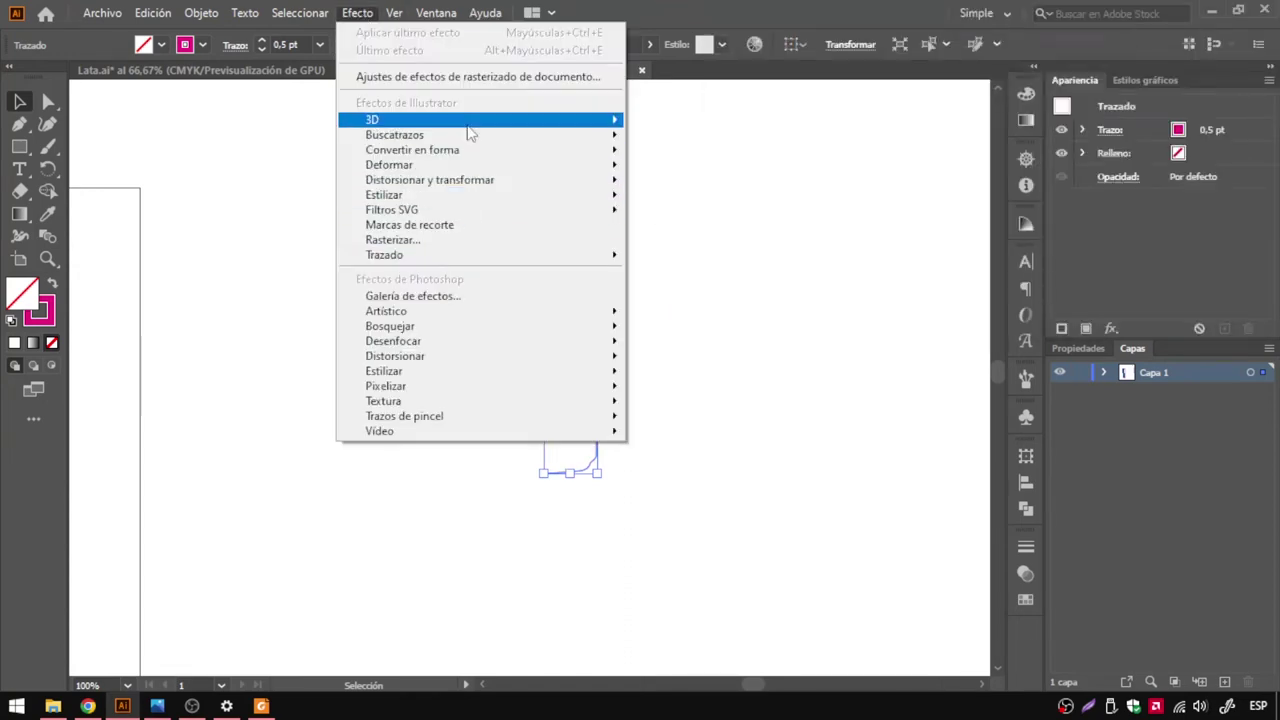
left_click(706, 149)
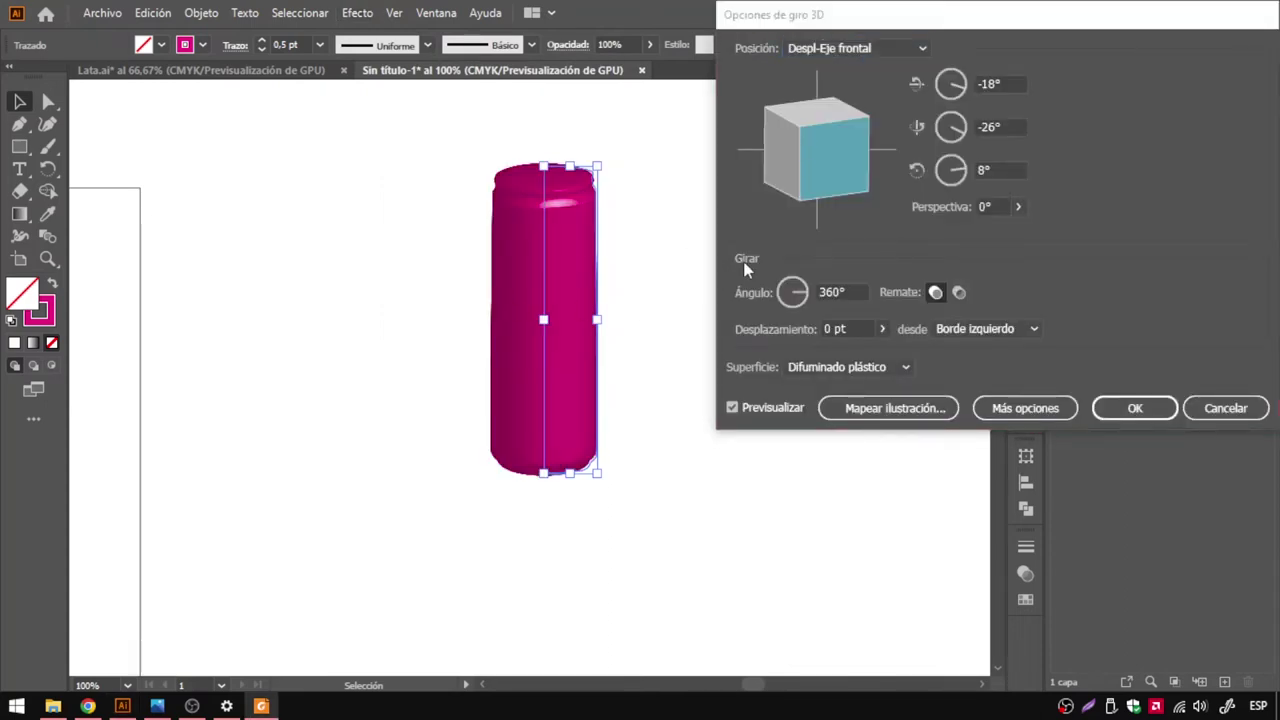
Tilt the revolved can to a custom rotation of 19°, -18°, -19°.
left_click_drag(770, 174, 845, 131)
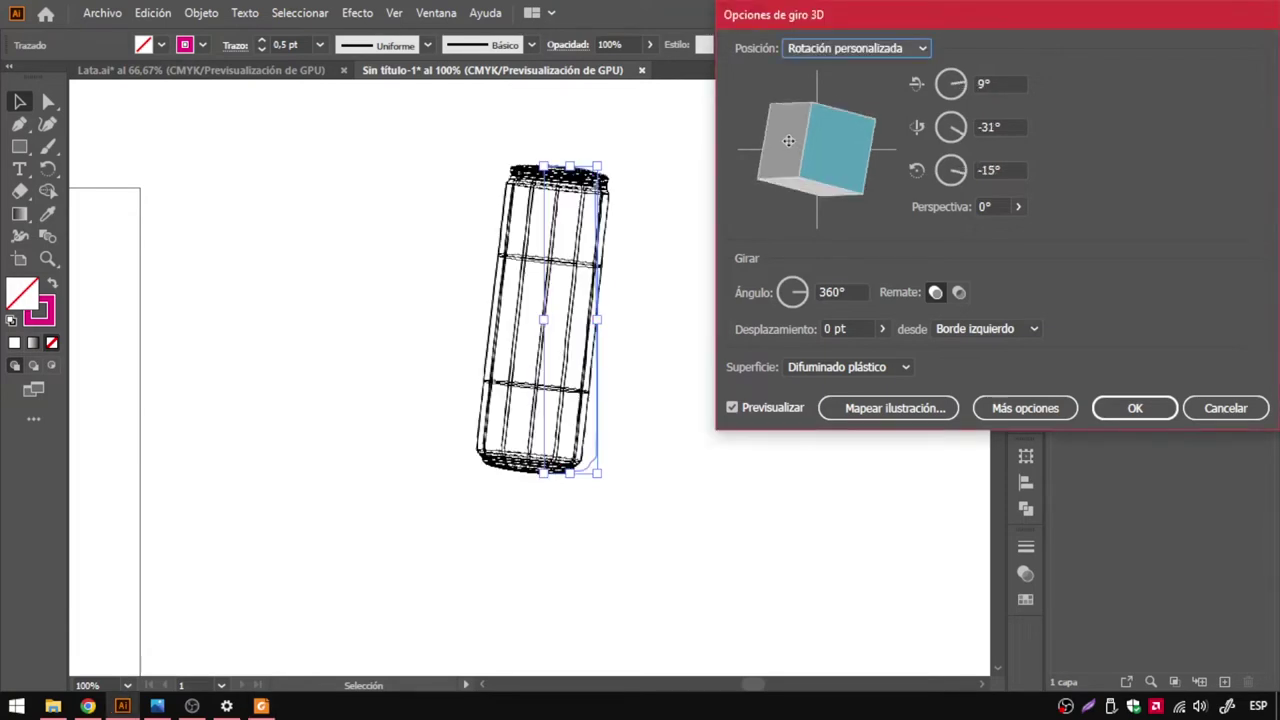
left_click_drag(845, 131, 830, 133)
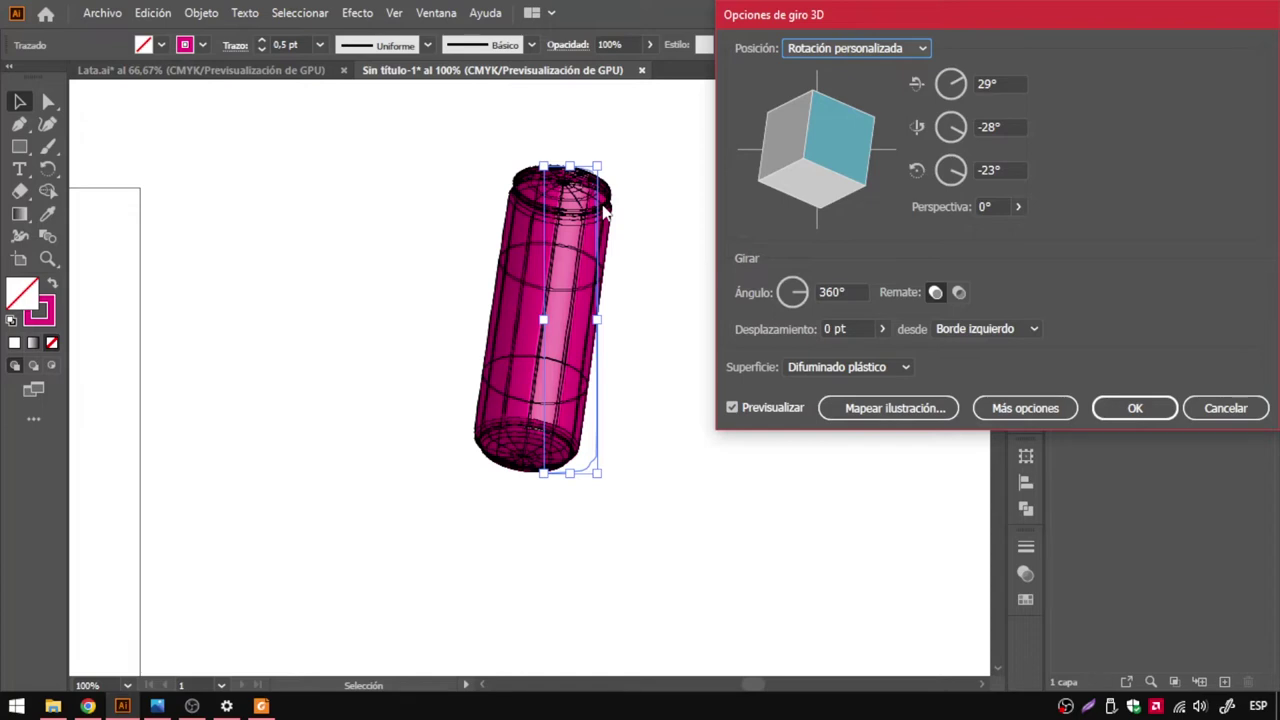
double_click(985, 83)
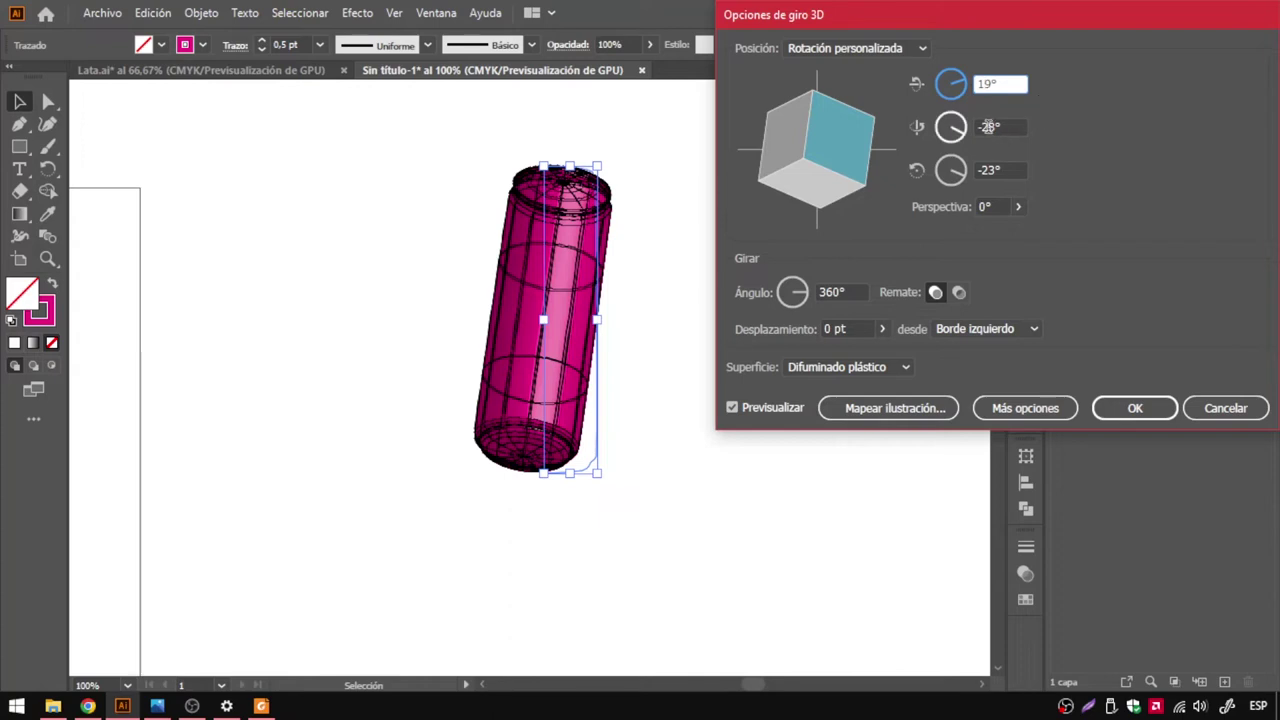
double_click(988, 126)
type("1")
double_click(990, 169)
type("-19")
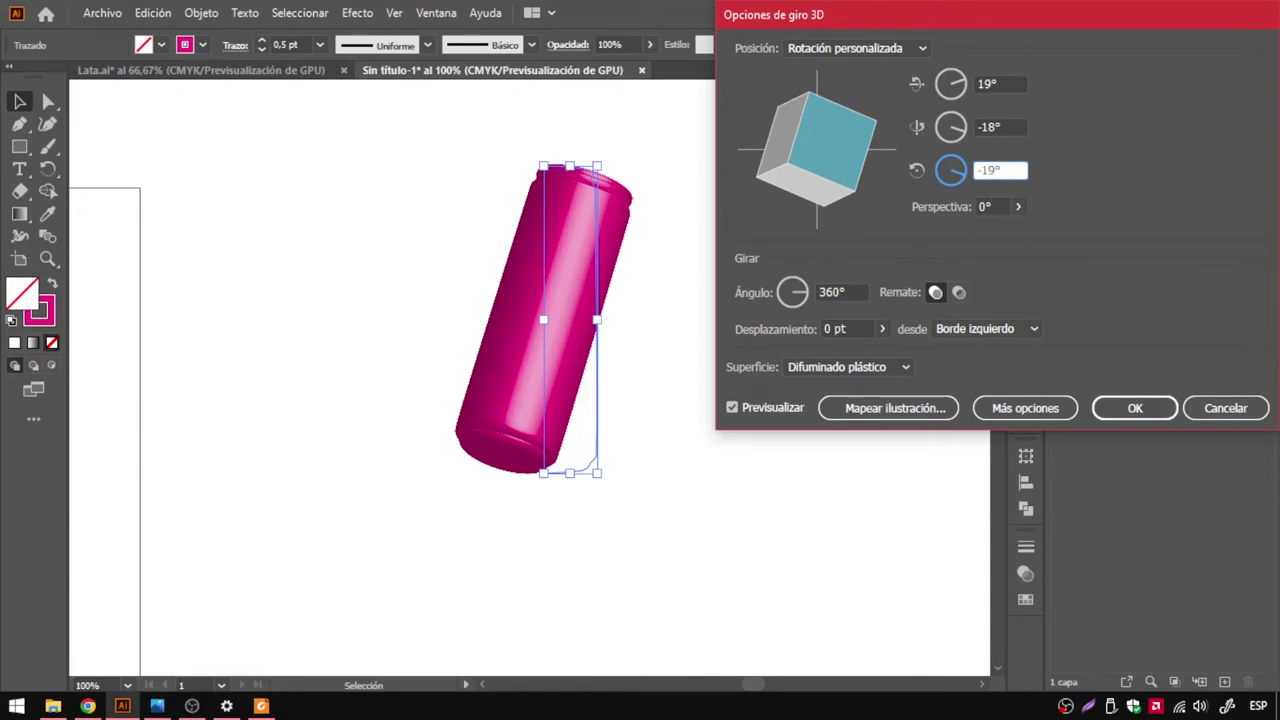
left_click(1005, 127)
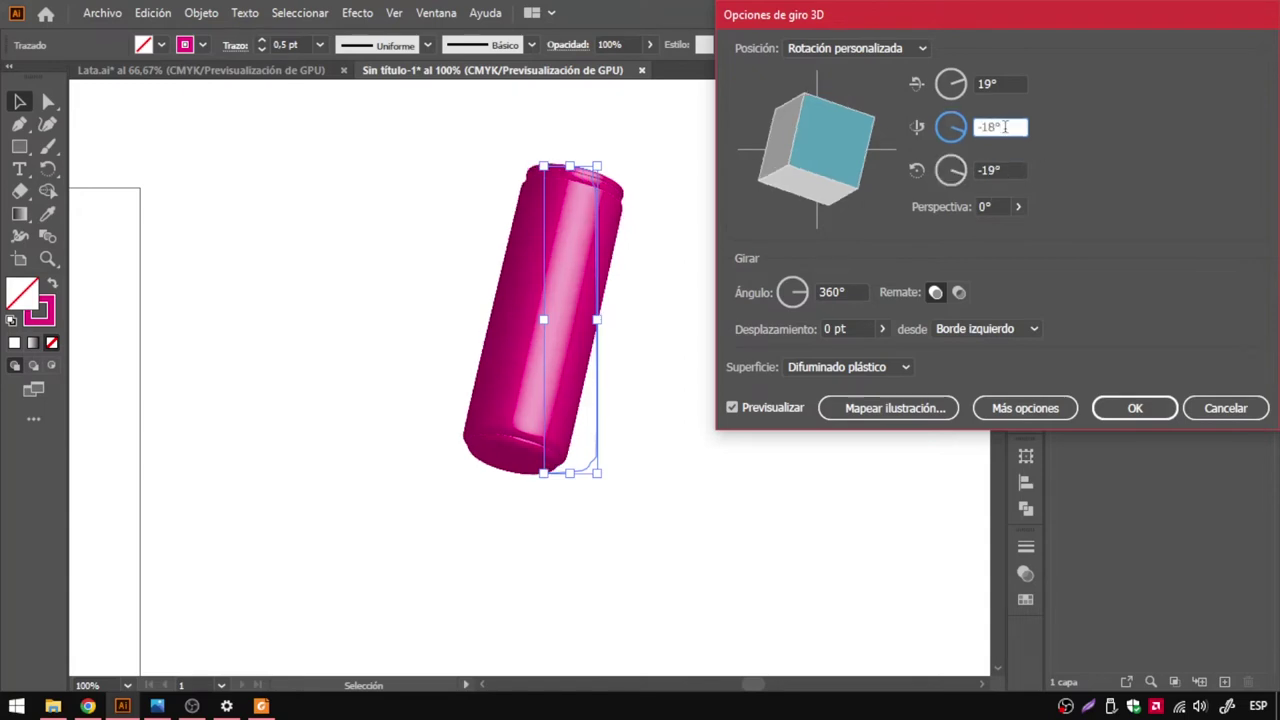
Set perspective to 20°, toggle Preview, and reveal the lighting options.
left_click(1019, 207)
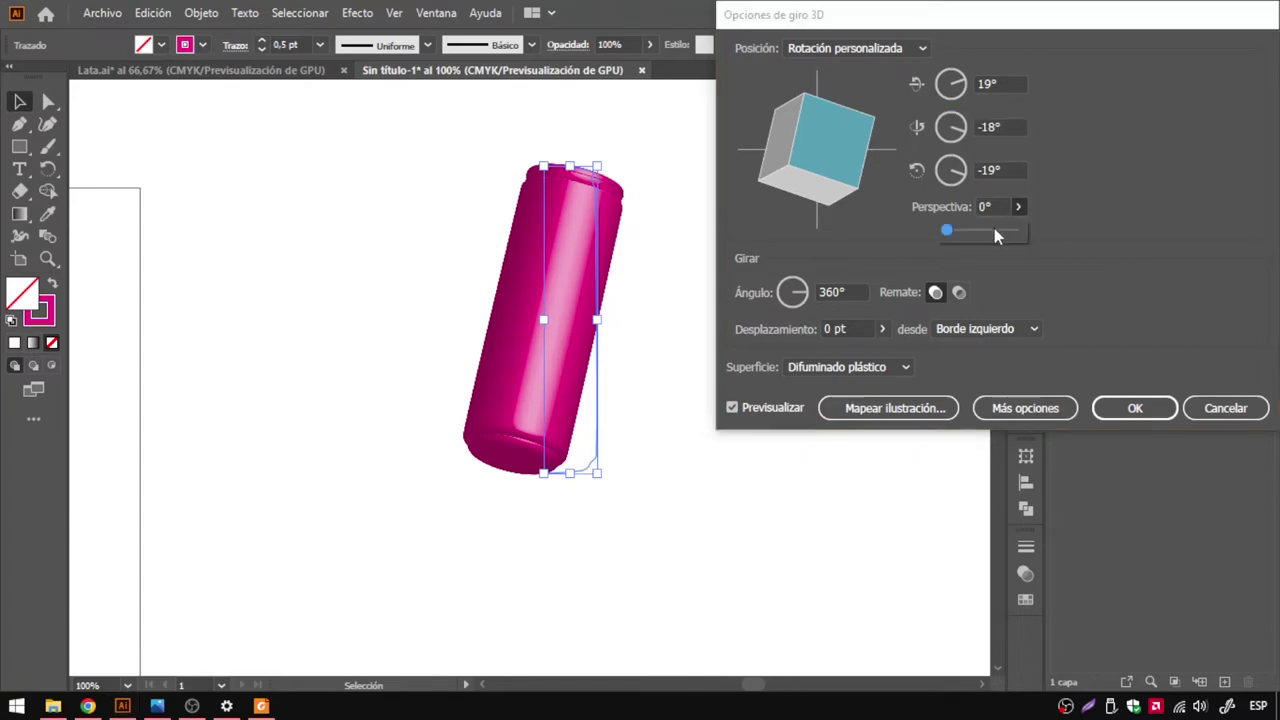
left_click_drag(951, 233, 960, 230)
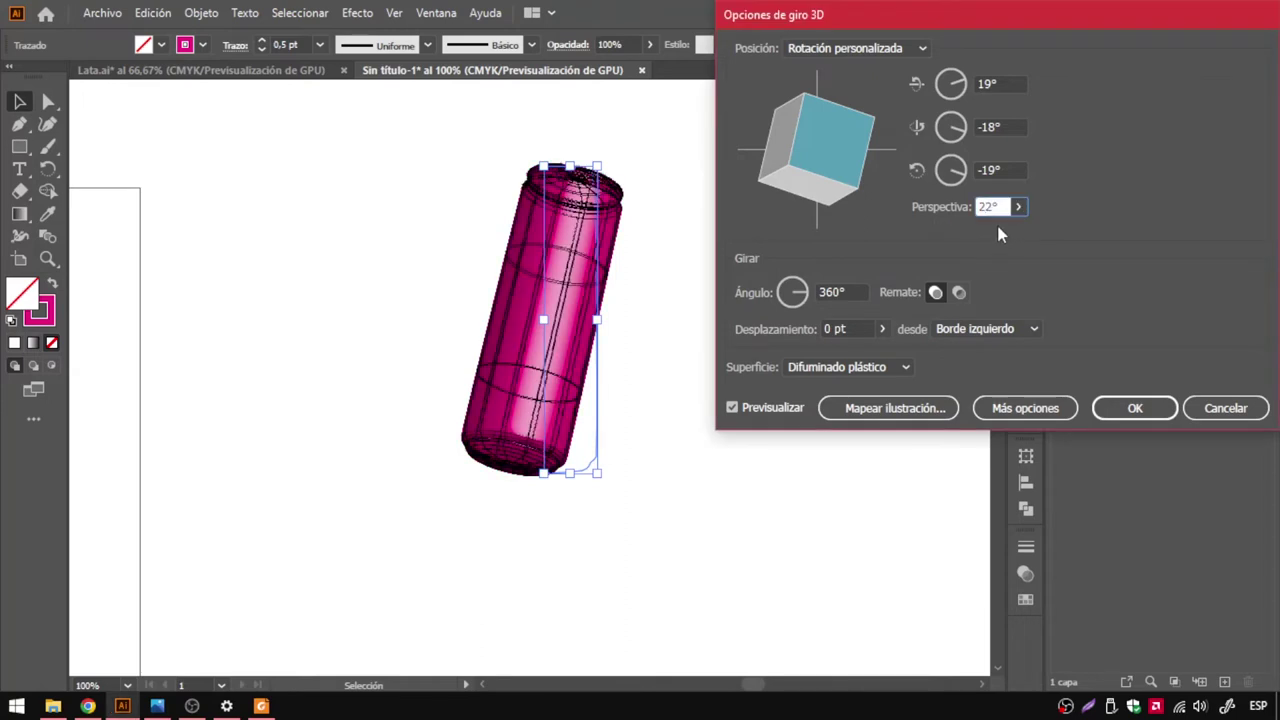
key("Down")
key("Down")
left_click_drag(913, 19, 890, 19)
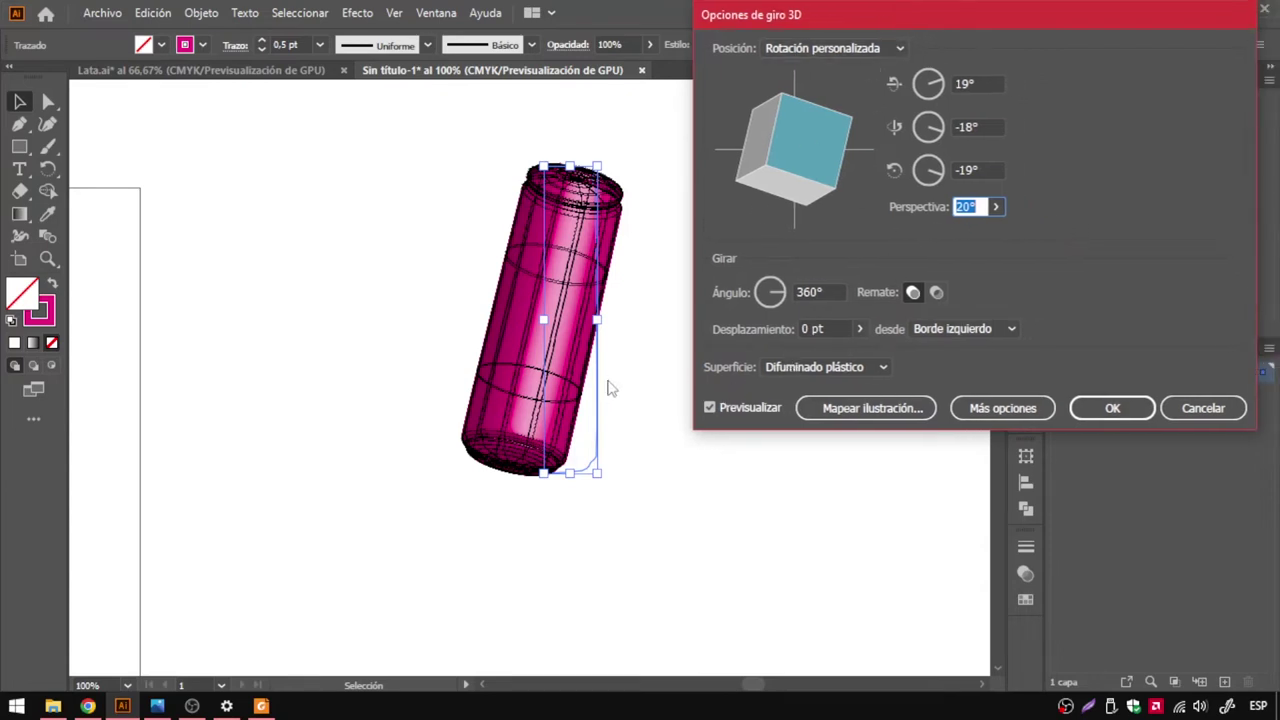
left_click(709, 407)
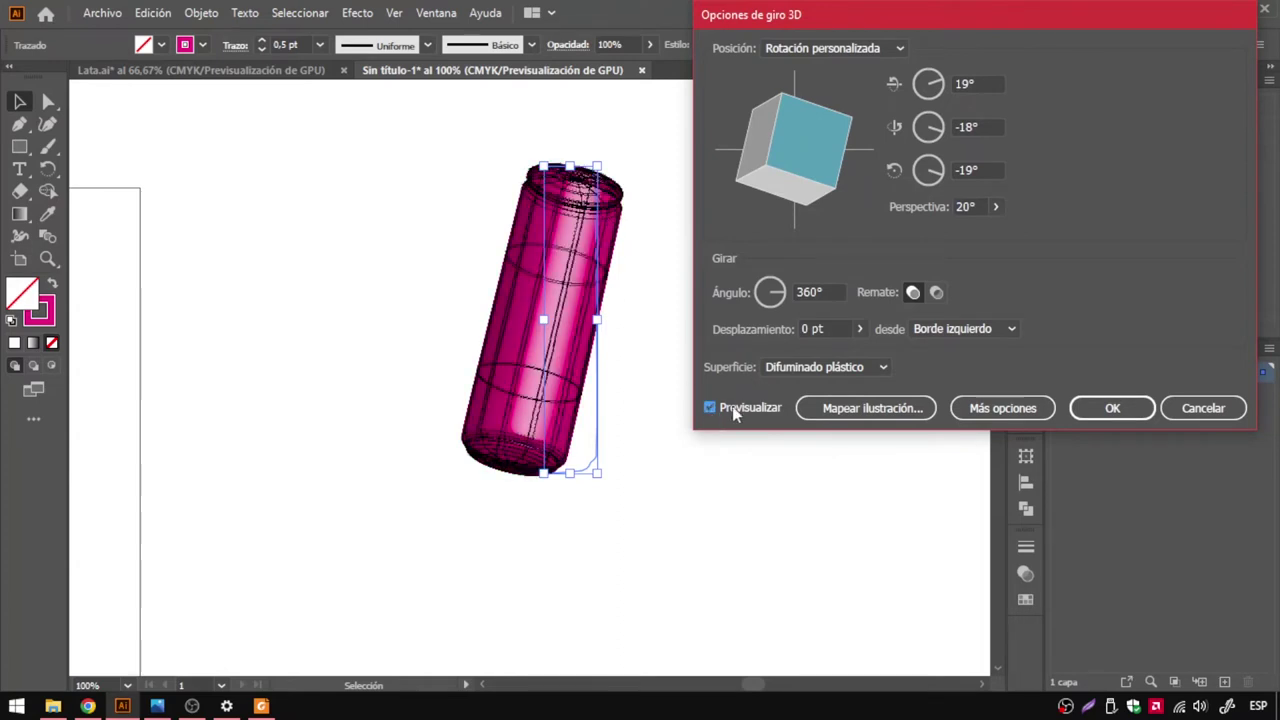
left_click(995, 410)
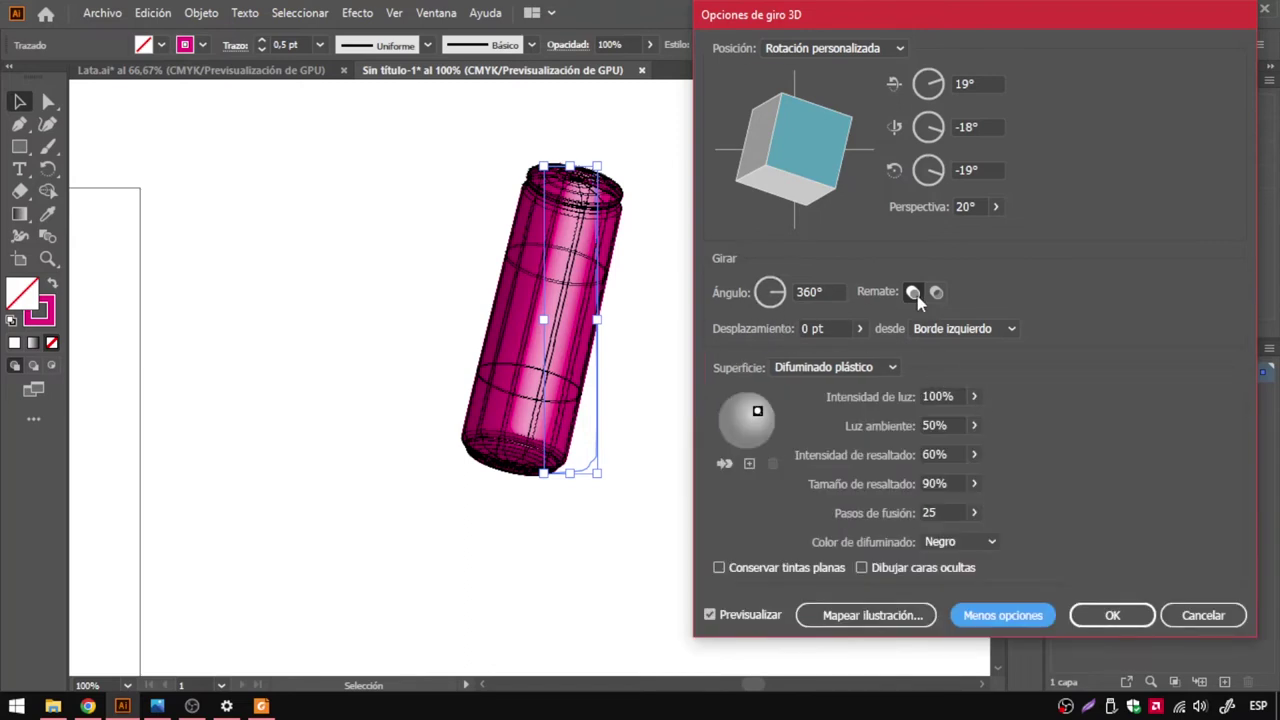
Use solid shading and add lights aimed from upper left, lower left and below.
left_click(912, 293)
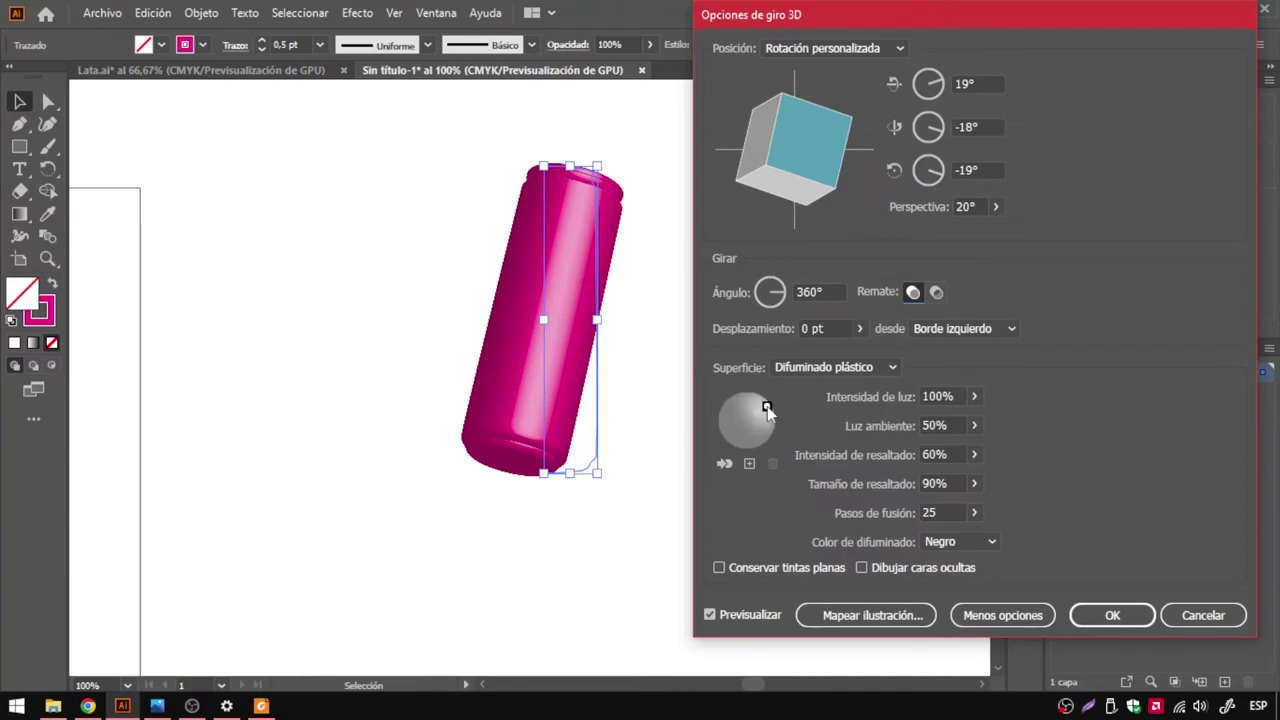
left_click_drag(767, 406, 768, 404)
left_click(748, 465)
left_click_drag(748, 426, 731, 398)
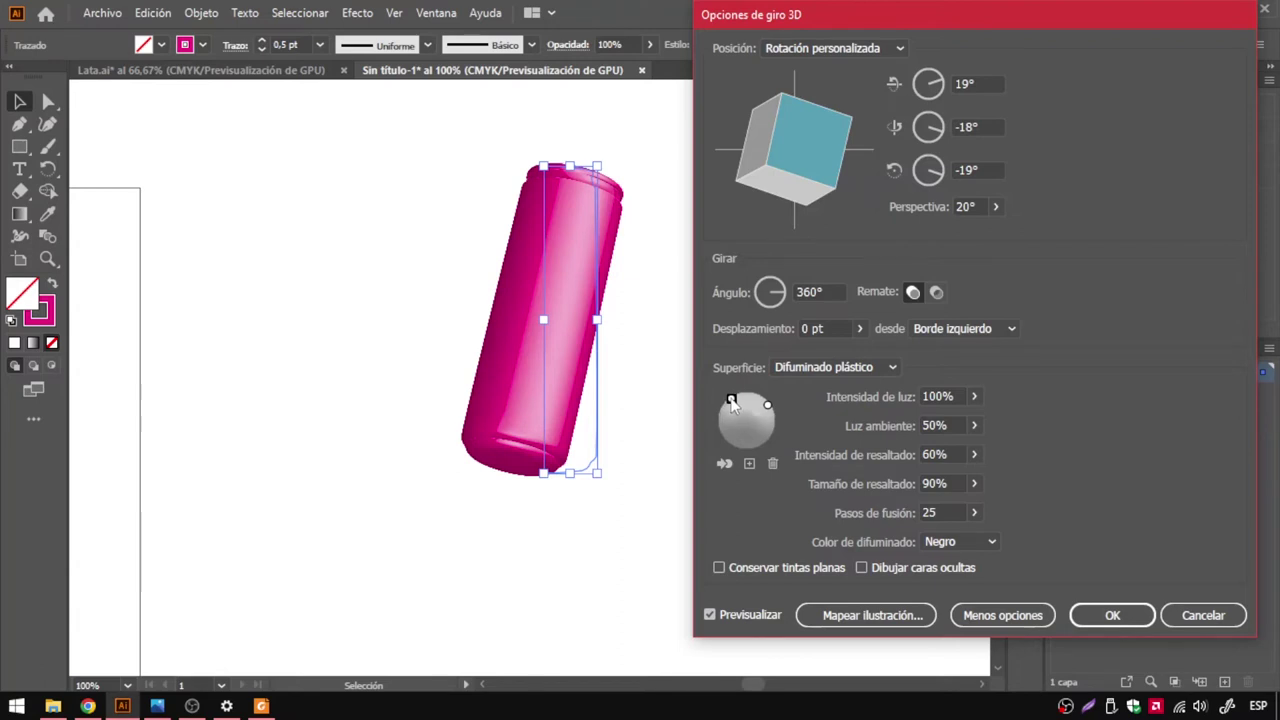
left_click(749, 463)
left_click_drag(746, 424, 716, 438)
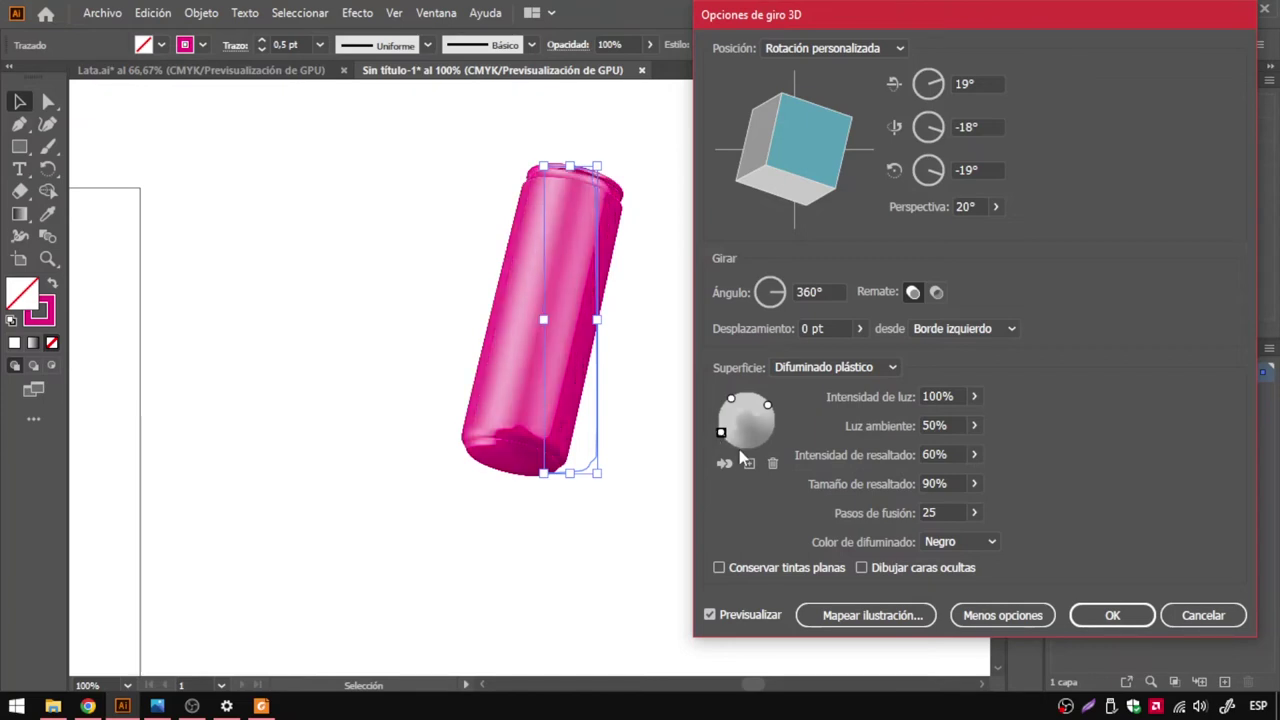
left_click(749, 463)
left_click_drag(747, 423, 749, 448)
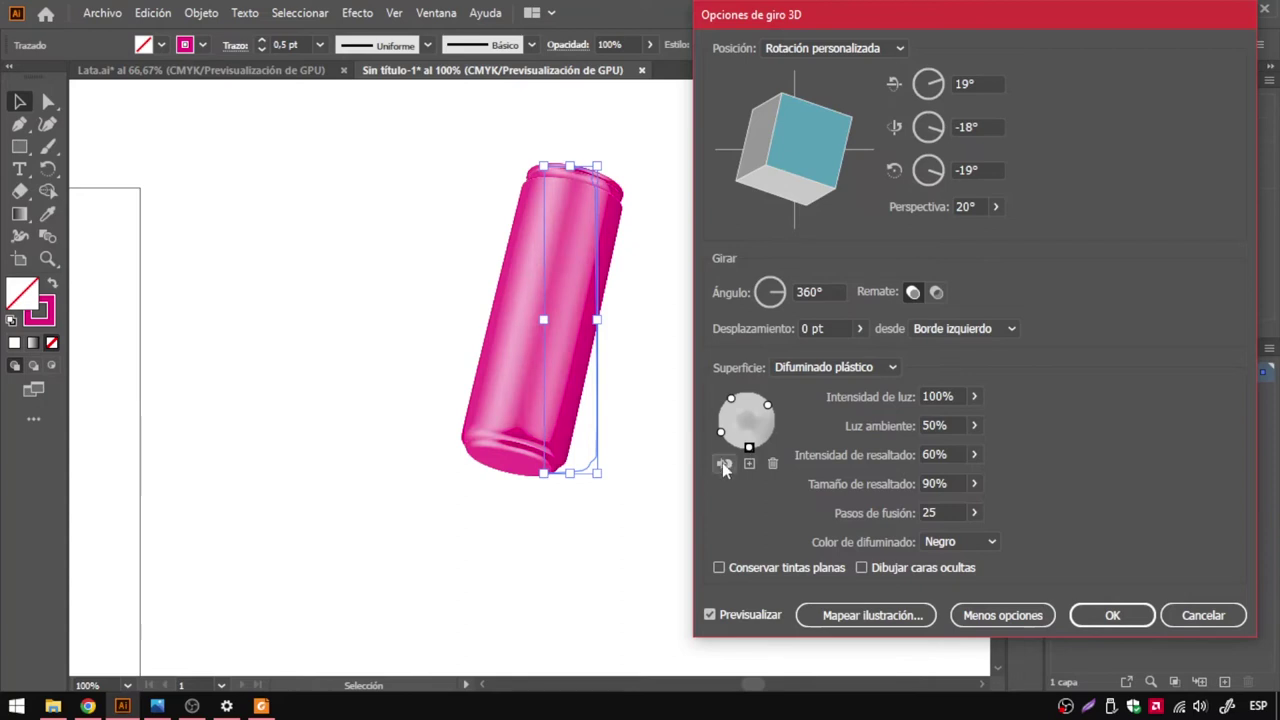
Send the bottom light and a new right light behind the can, and dim the left light.
left_click(723, 464)
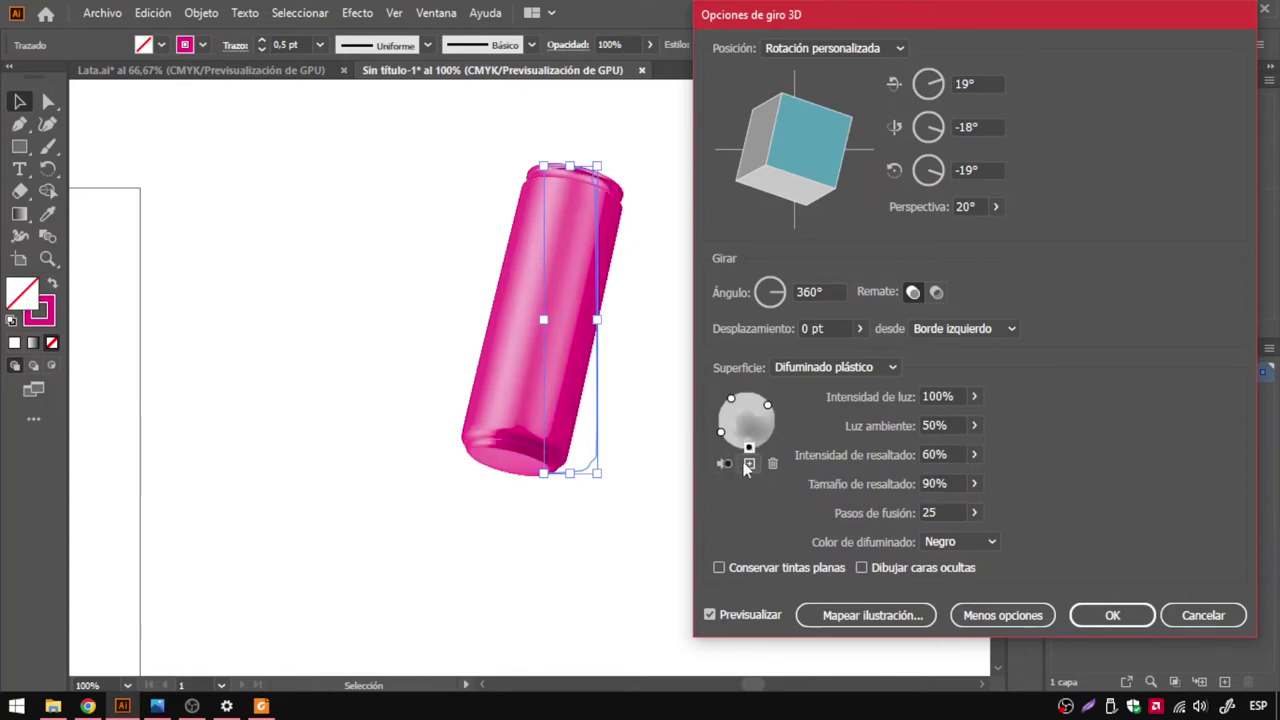
left_click(749, 463)
left_click_drag(747, 423, 772, 431)
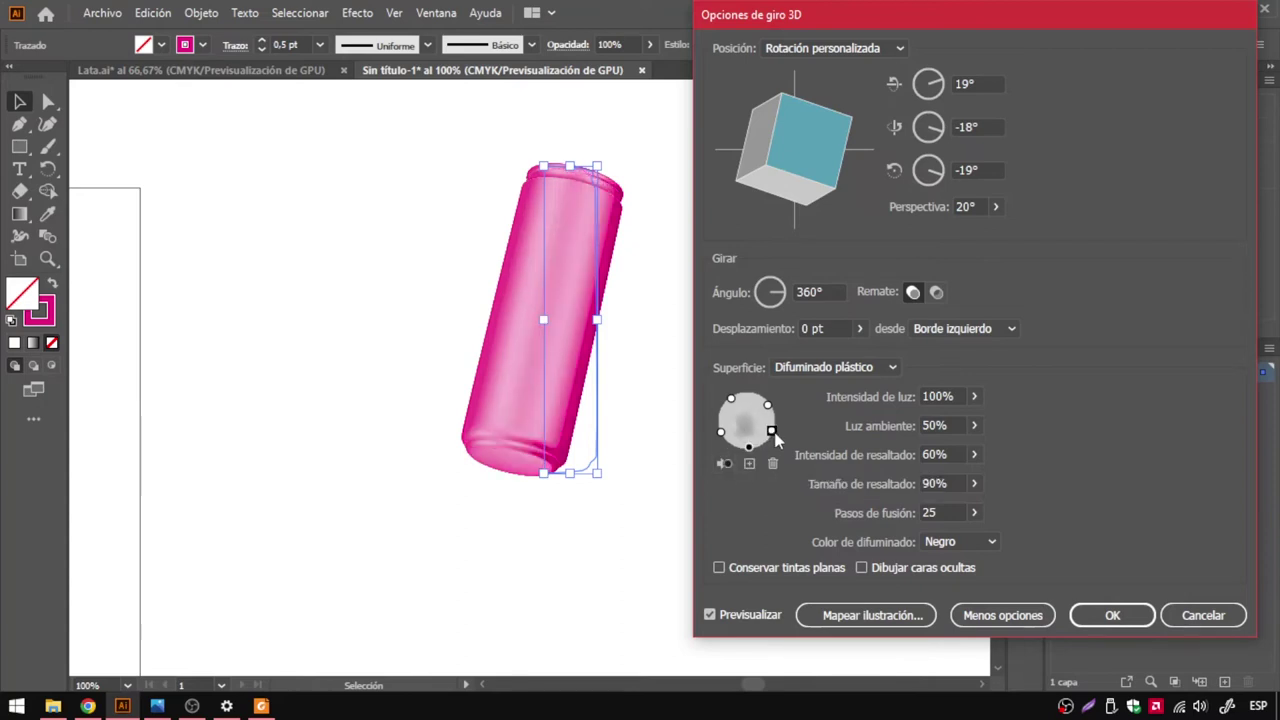
left_click(729, 465)
left_click(721, 432)
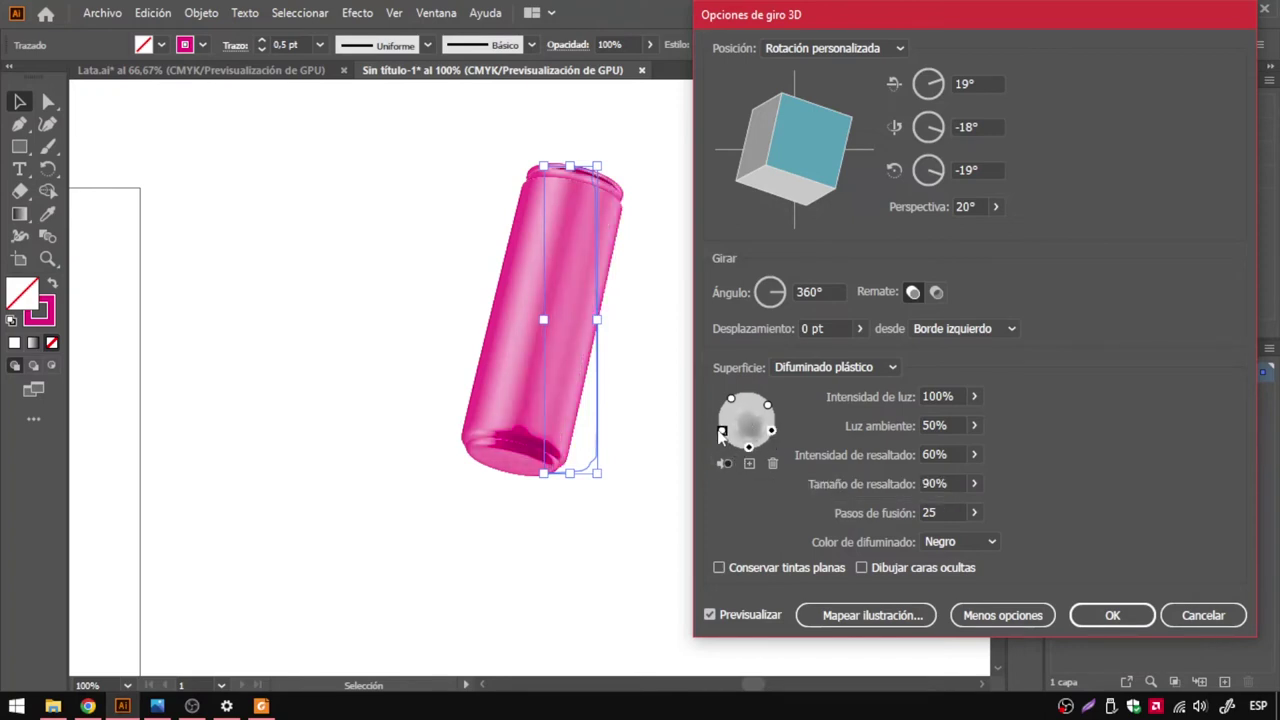
left_click_drag(721, 437, 717, 431)
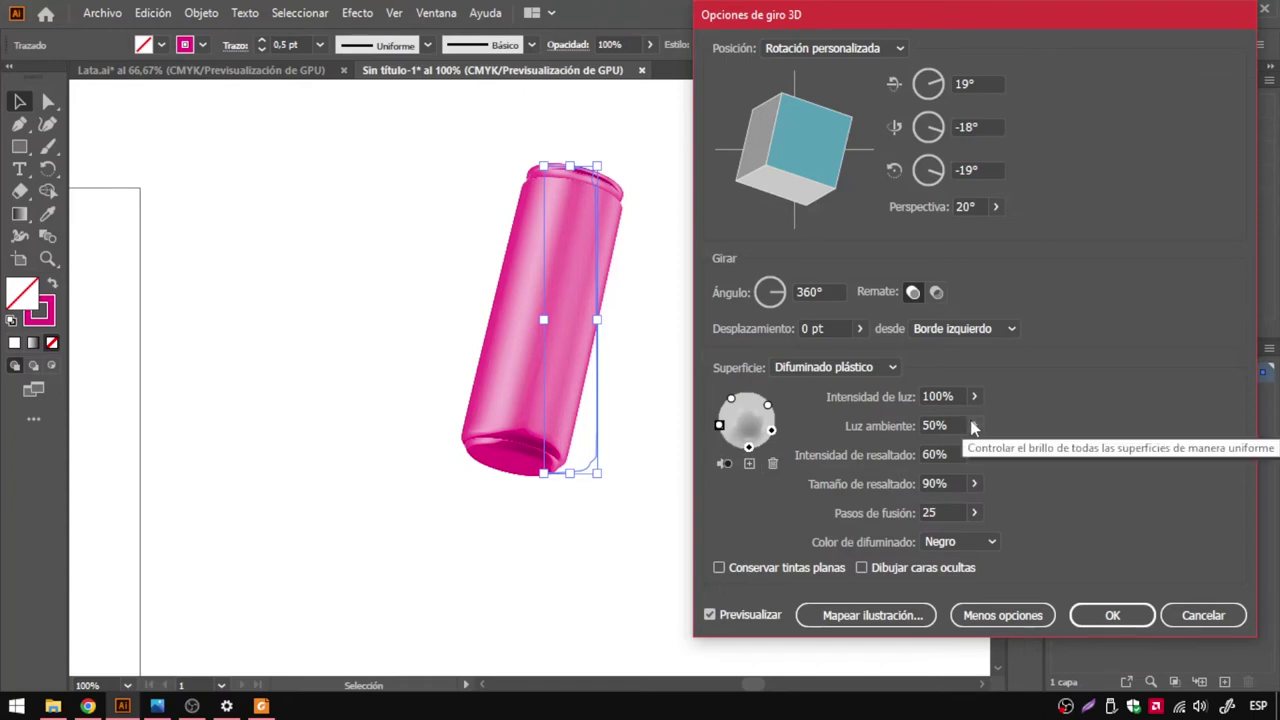
mouse_move(976, 399)
left_mouse_down()
mouse_move(958, 425)
mouse_move(925, 418)
left_mouse_up()
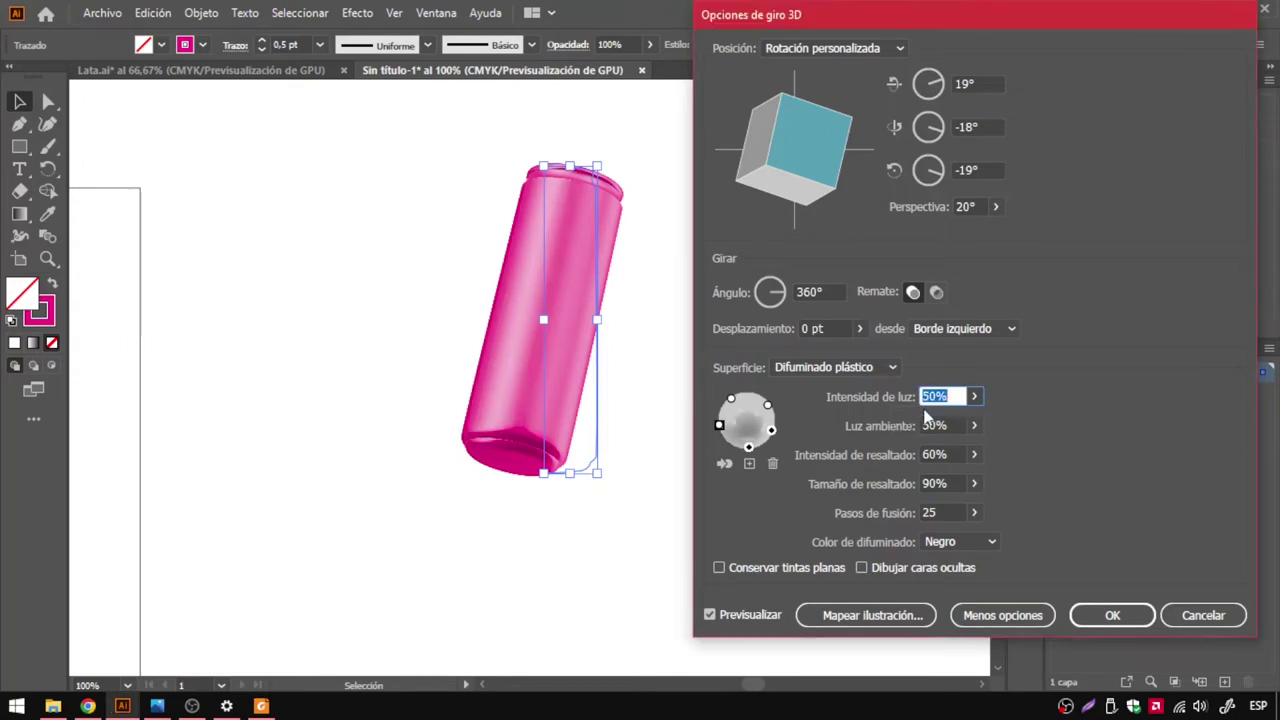
left_click(731, 399)
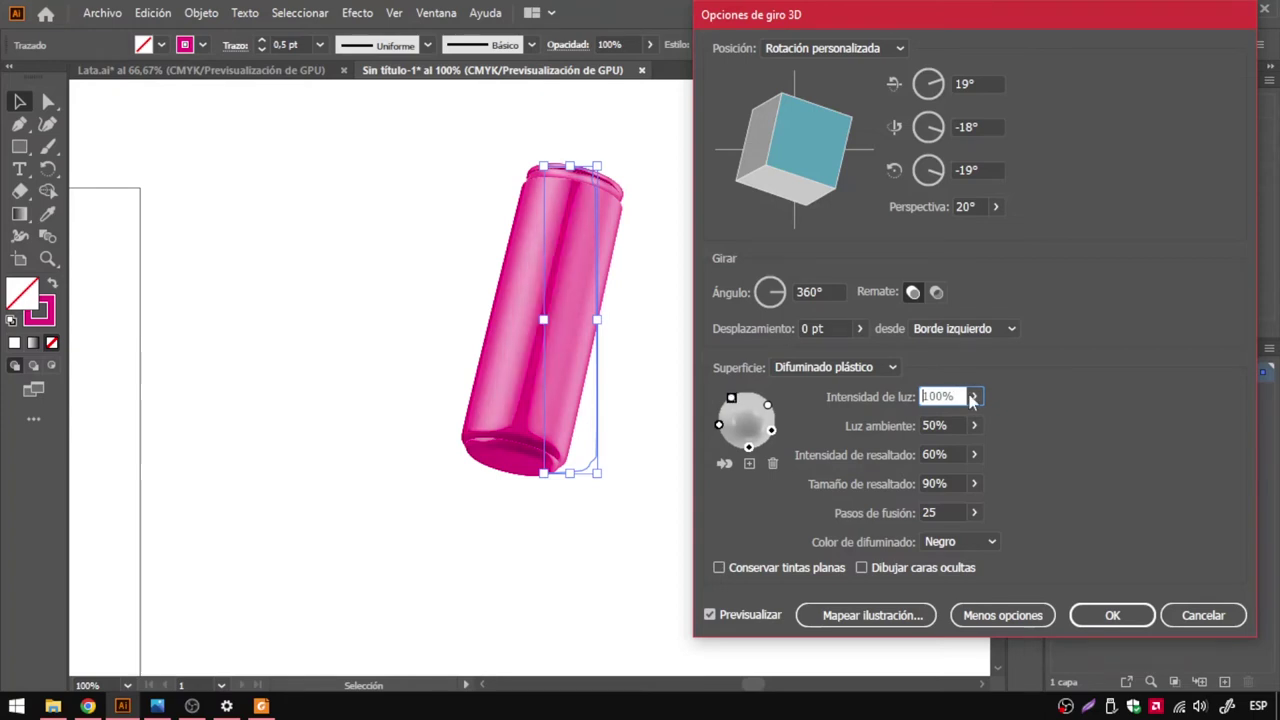
Set light intensity to 58% and ambient light to 14%.
left_click(974, 397)
left_click(974, 425)
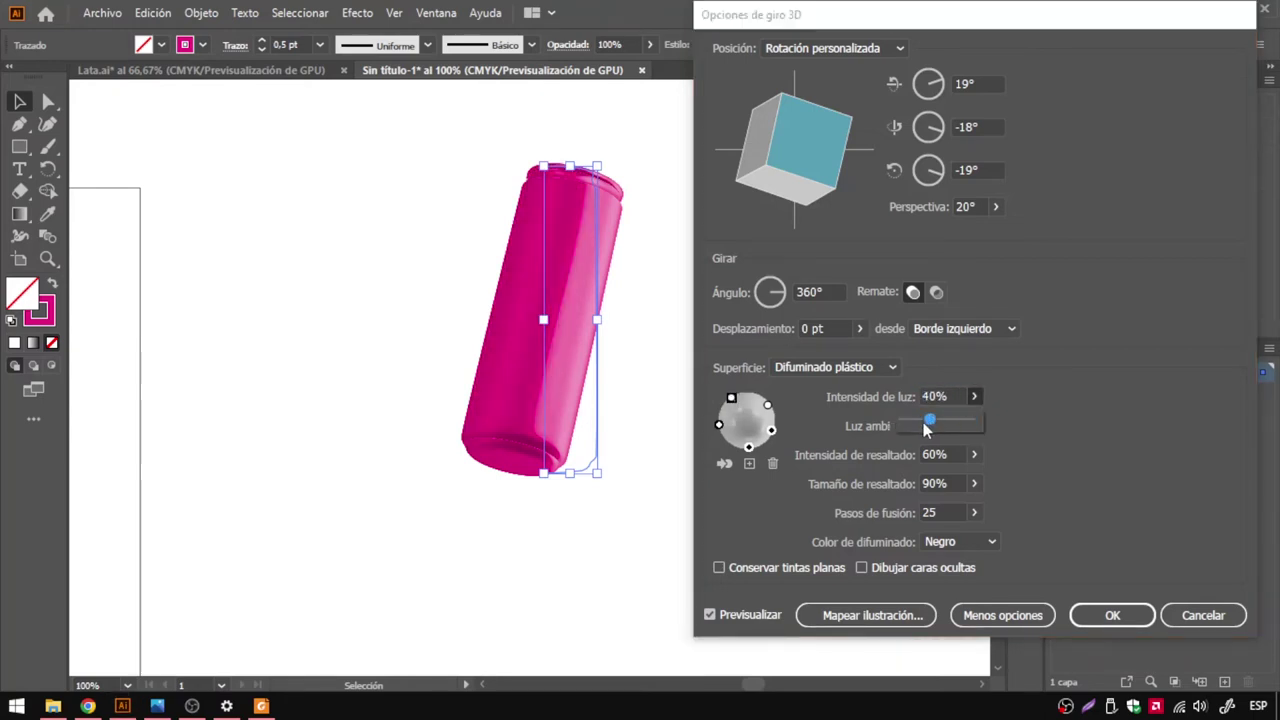
left_click_drag(930, 423, 946, 424)
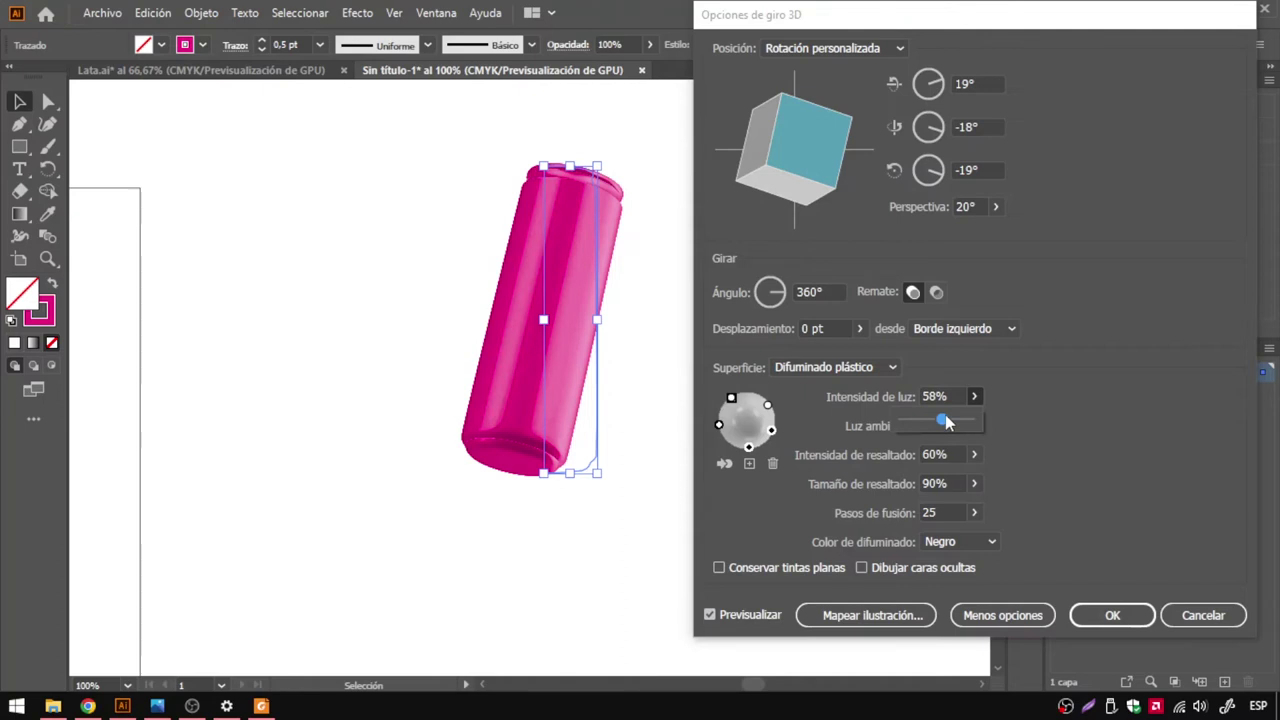
left_click(1030, 396)
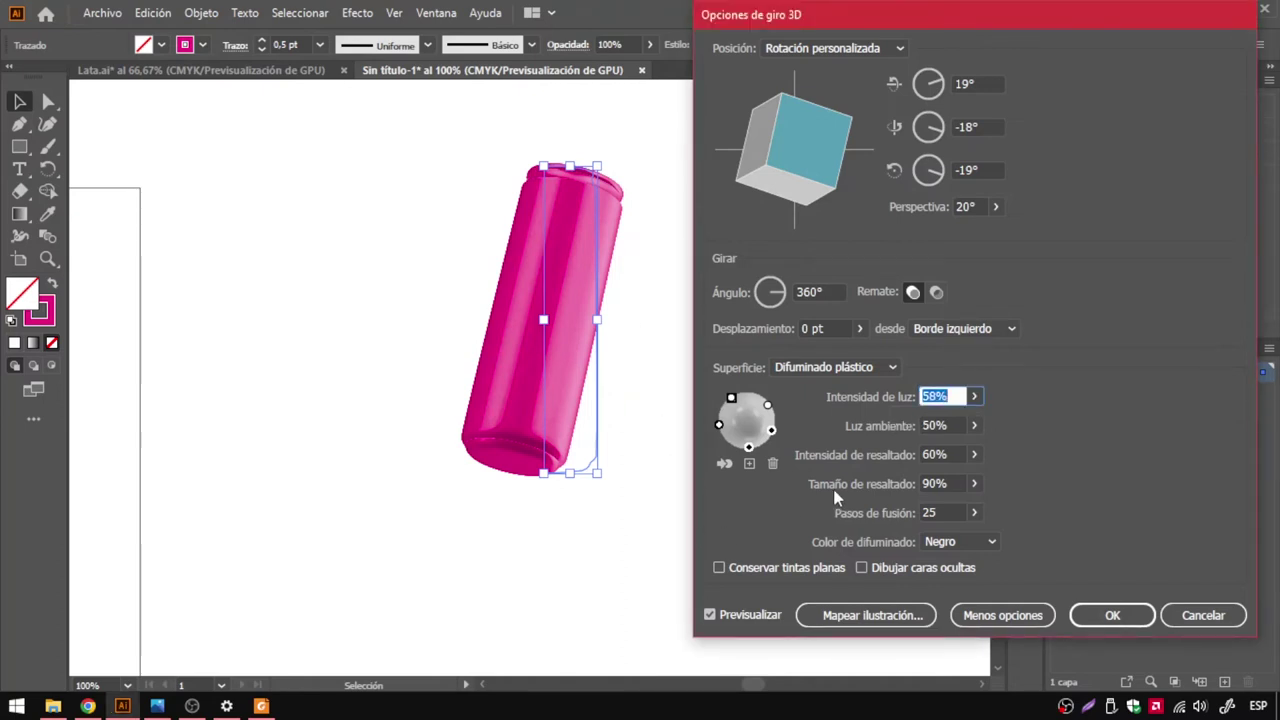
left_click(974, 454)
left_click_drag(938, 455, 910, 455)
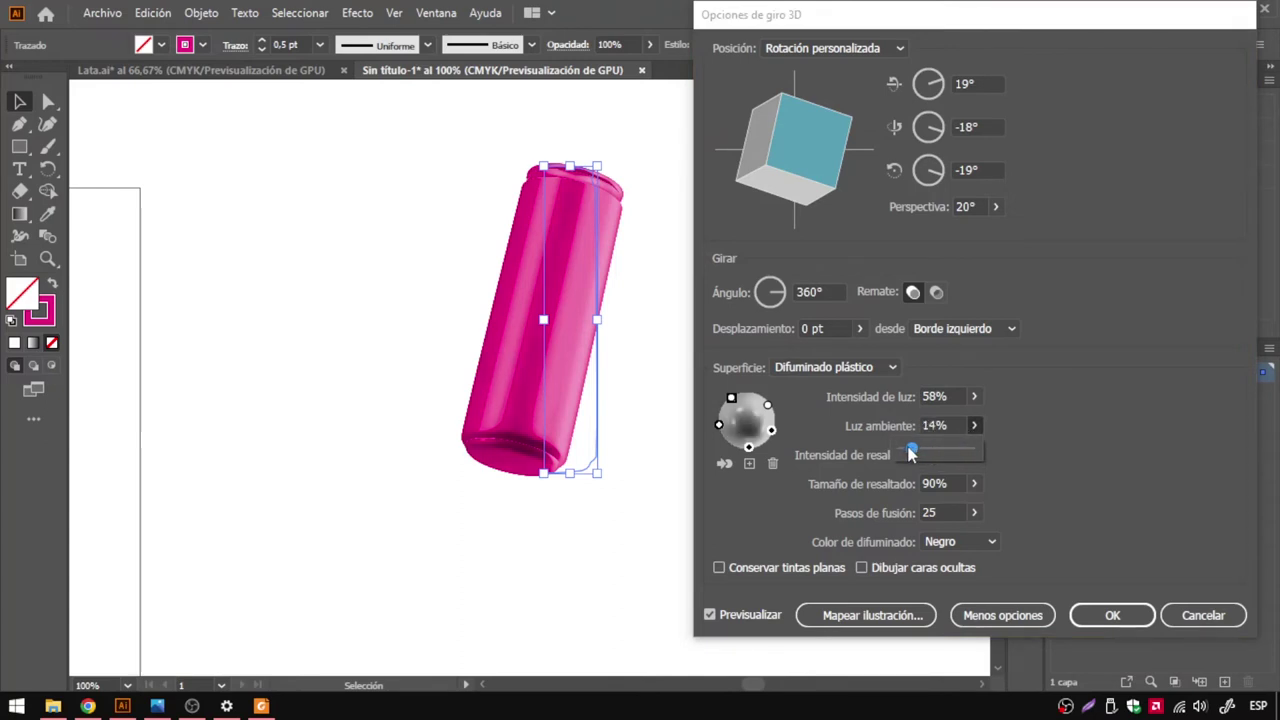
left_click(1087, 410)
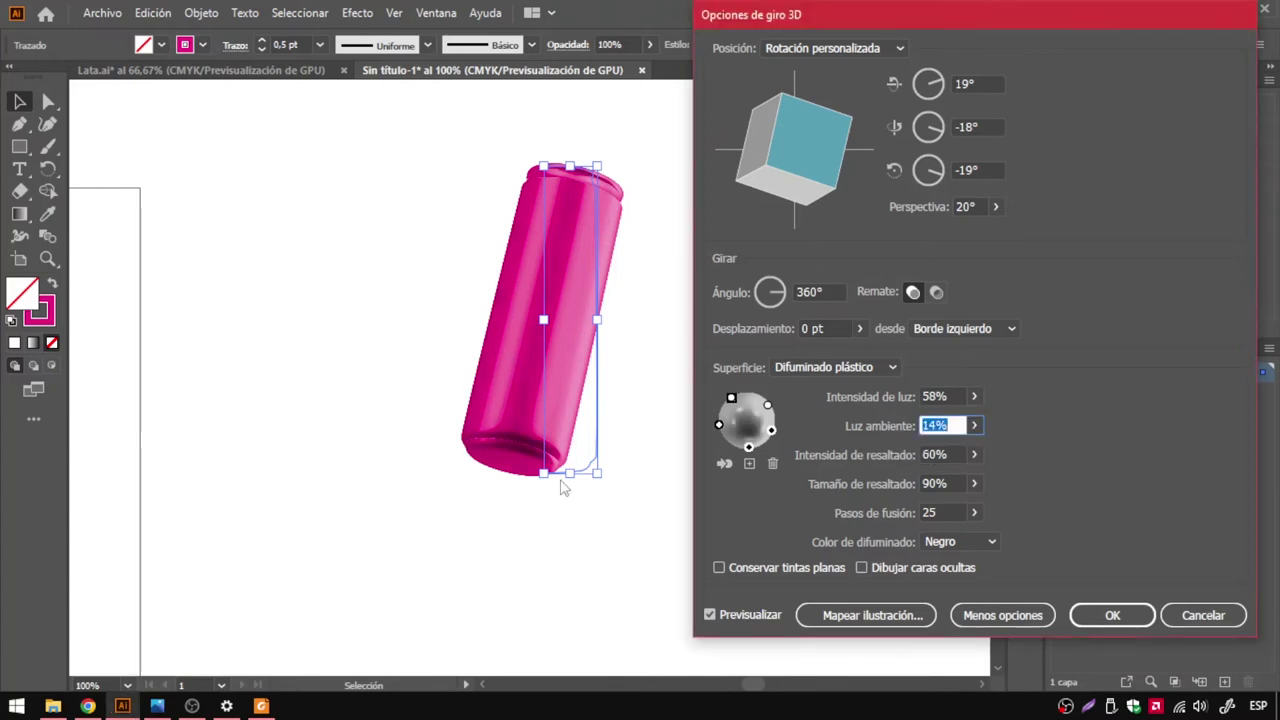
Set blend steps to 88 and apply the 3D Revolve.
left_click(973, 512)
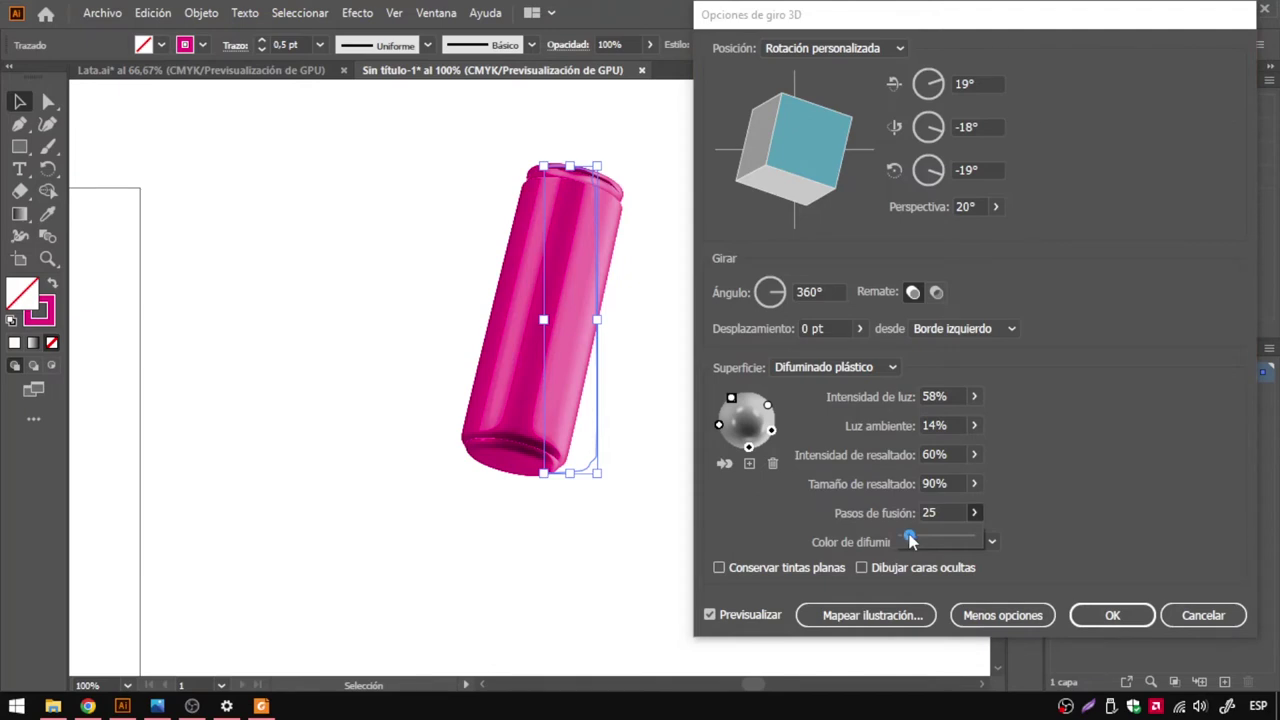
left_click(1011, 509)
left_click(973, 512)
left_click_drag(915, 536, 927, 538)
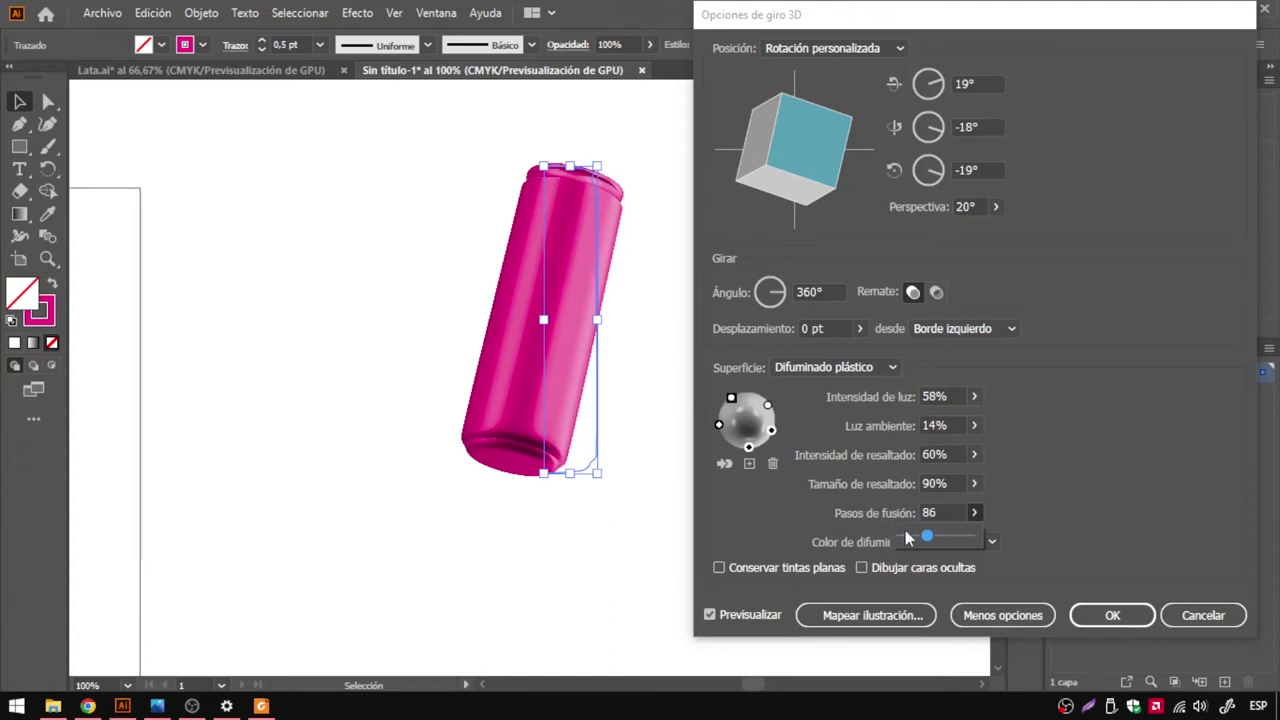
left_click_drag(935, 537, 907, 540)
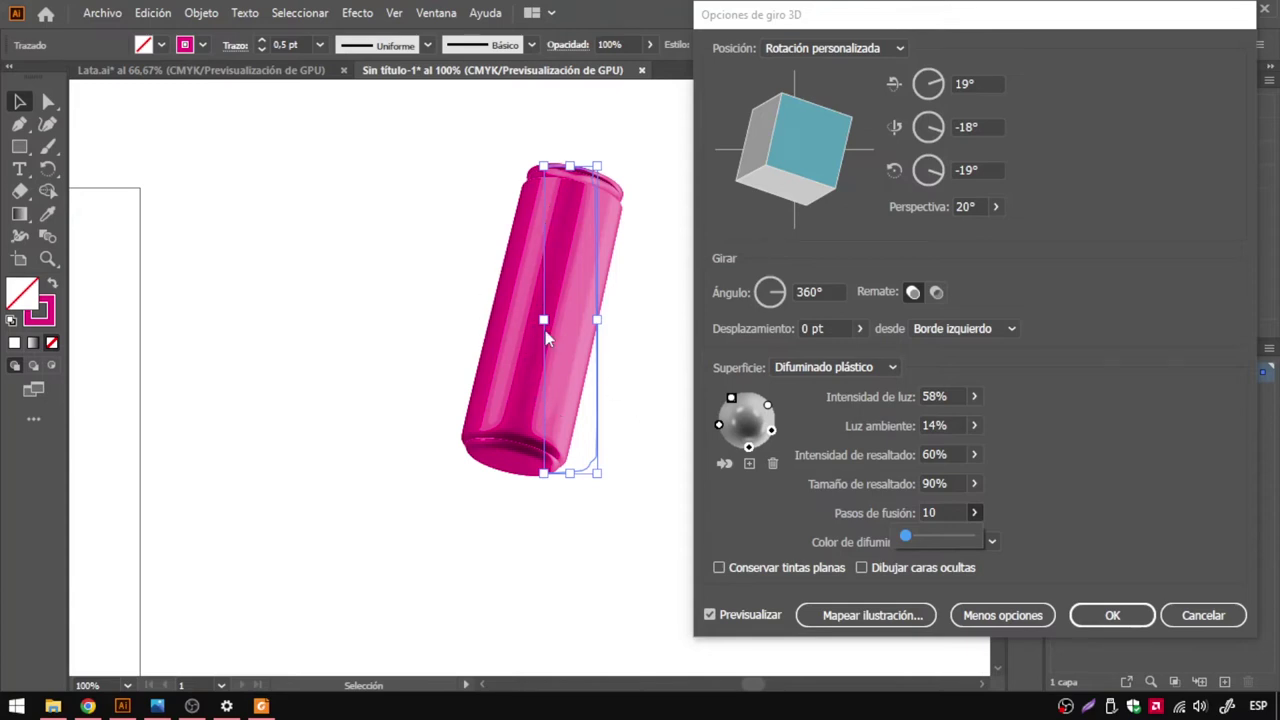
left_click_drag(912, 541, 924, 540)
left_click(1051, 519)
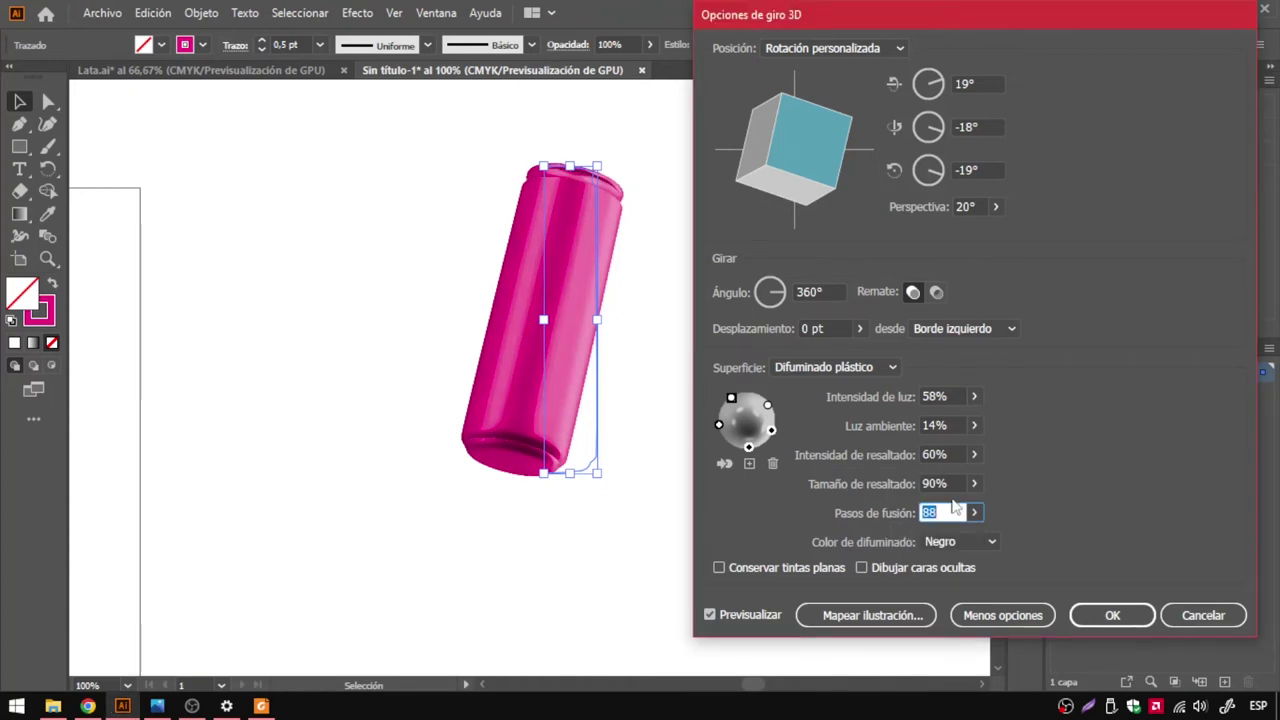
left_click(1100, 620)
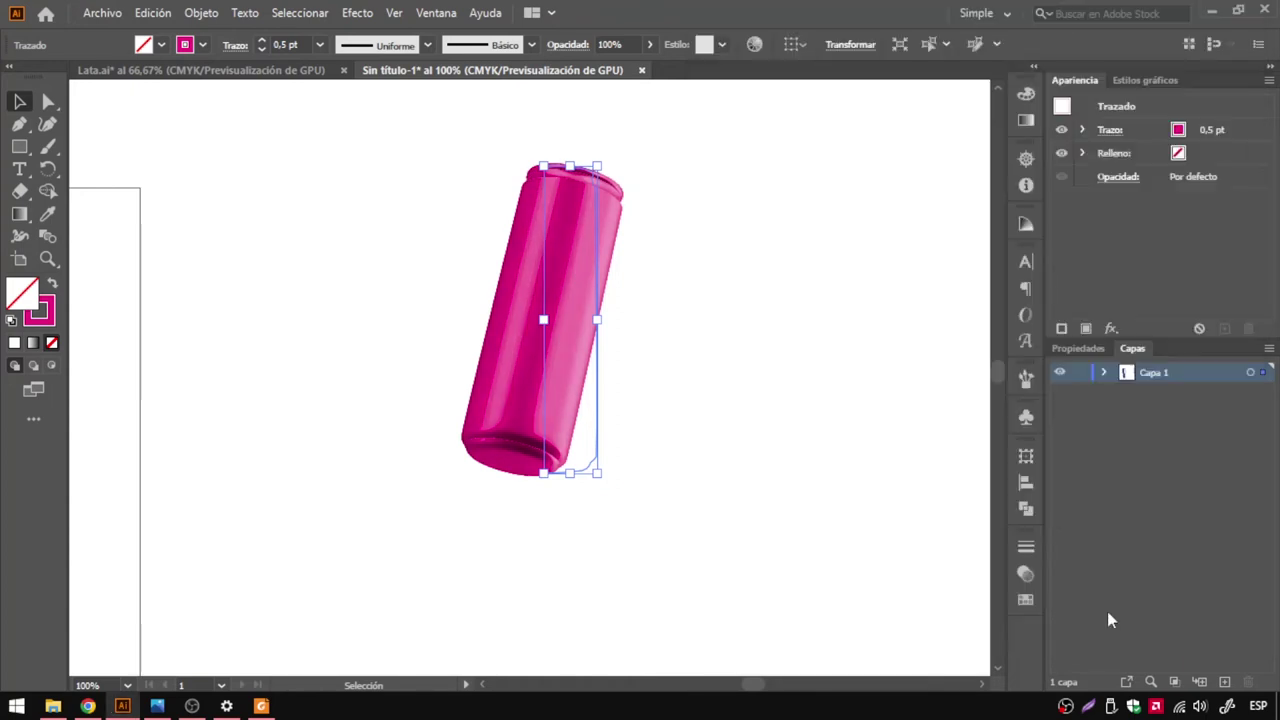
left_click(766, 234)
scroll(537, 237, "up", 2, "alt")
scroll(652, 183, "up", 2, "alt")
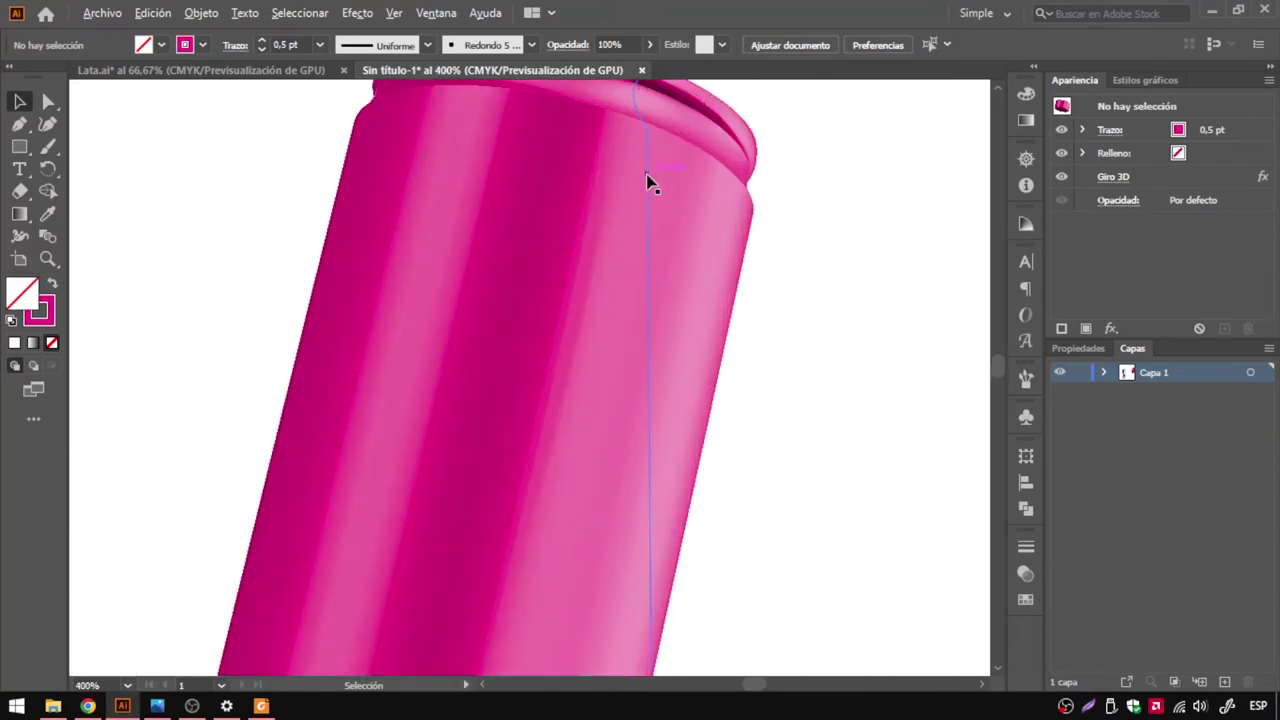
scroll(602, 285, "up", 1, "alt")
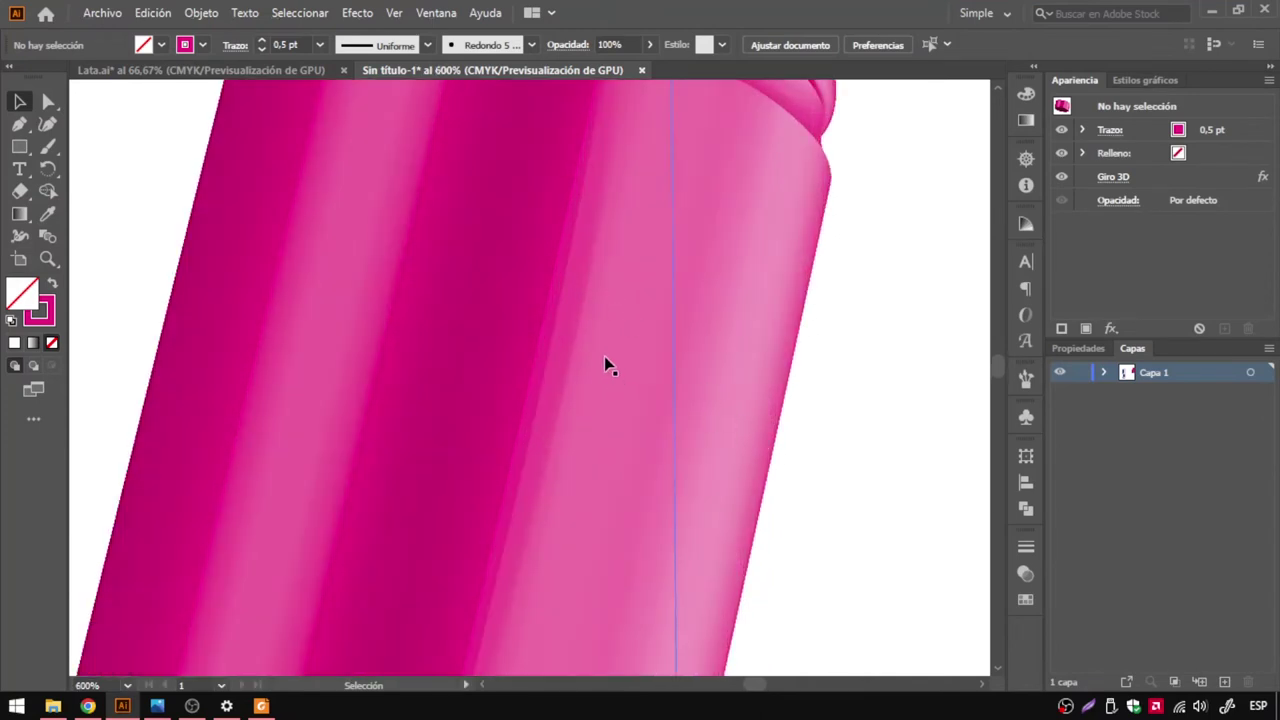
scroll(614, 253, "down", 1, "alt")
scroll(606, 251, "down", 1, "alt")
scroll(496, 306, "down", 1, "alt")
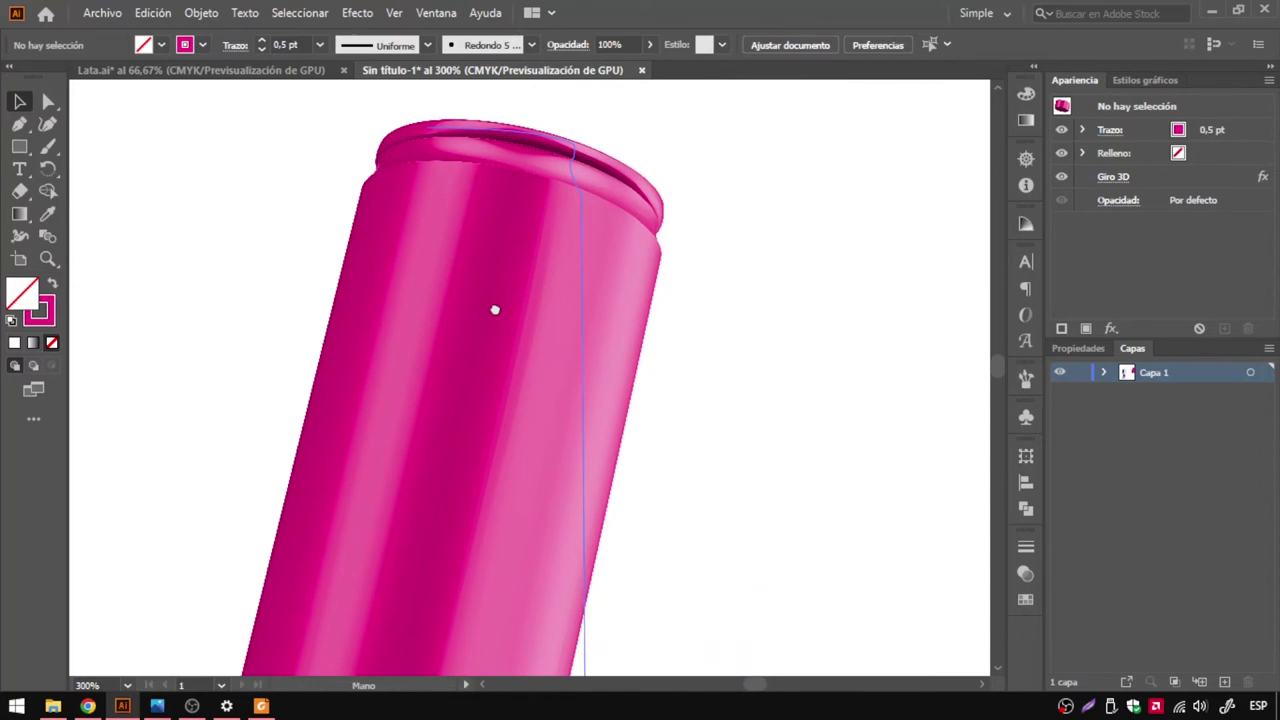
scroll(497, 313, "down", 1, "alt")
left_click(556, 370)
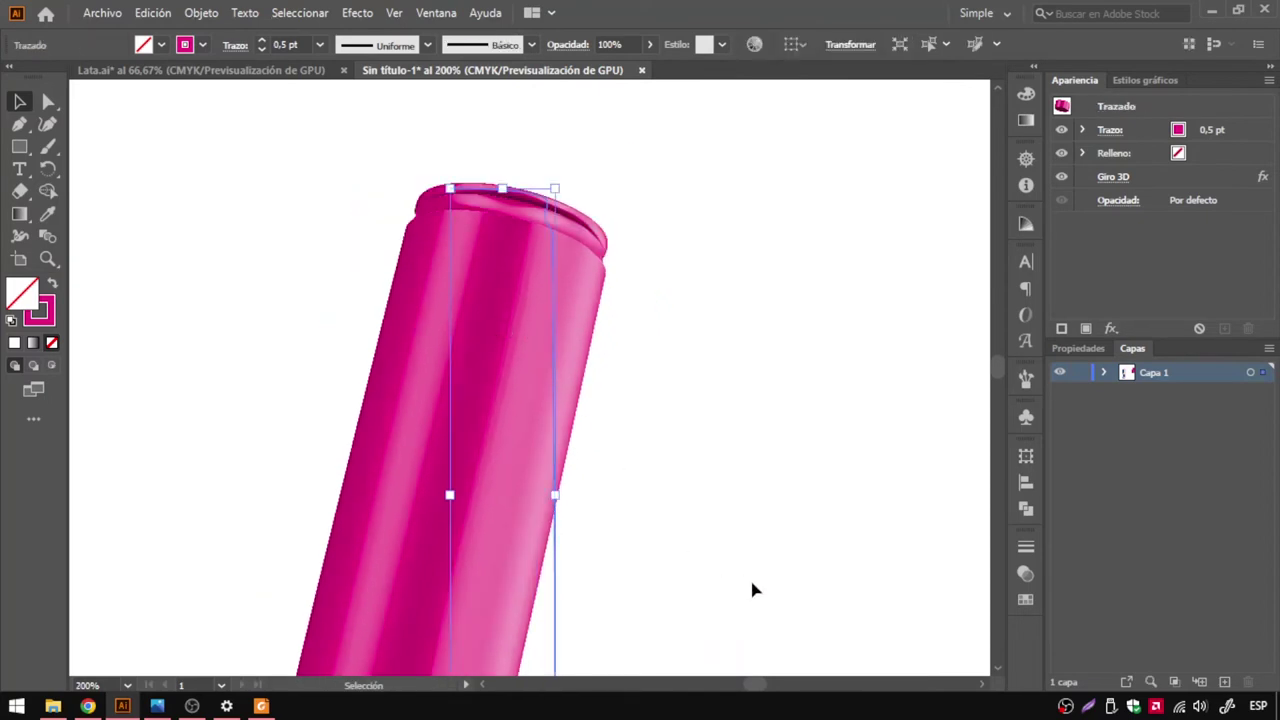
left_click(438, 16)
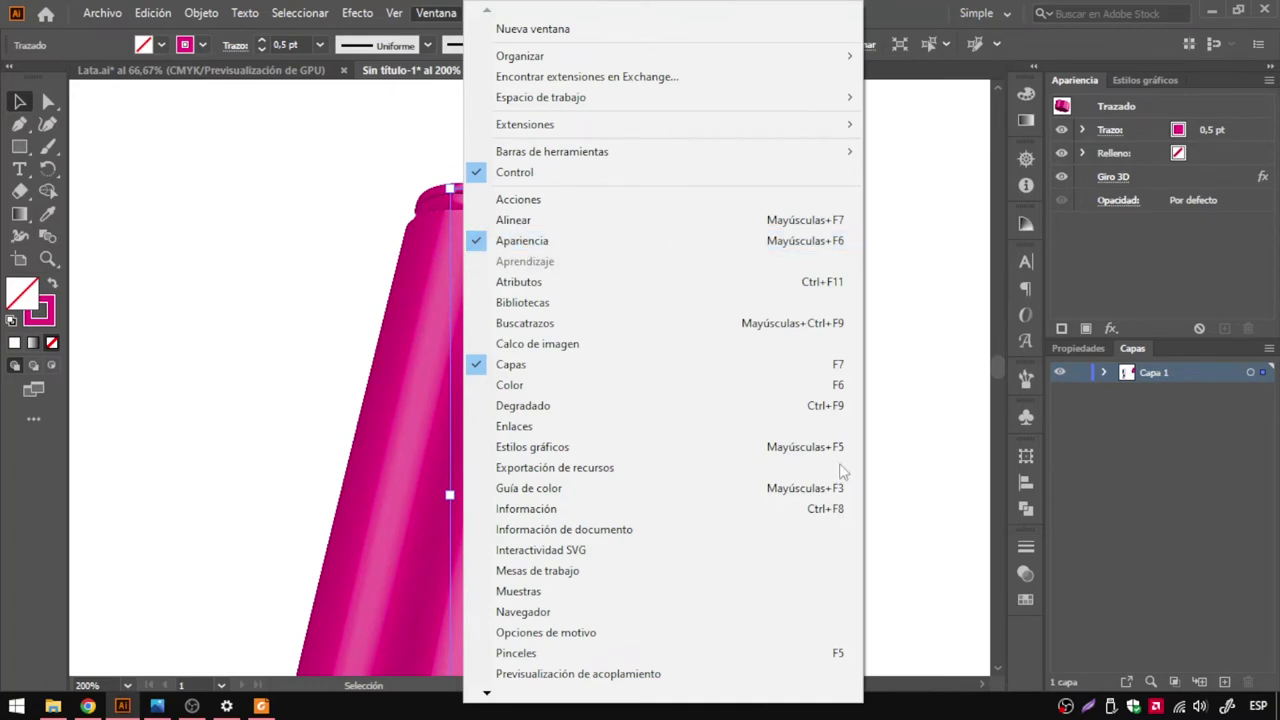
left_click(1021, 575)
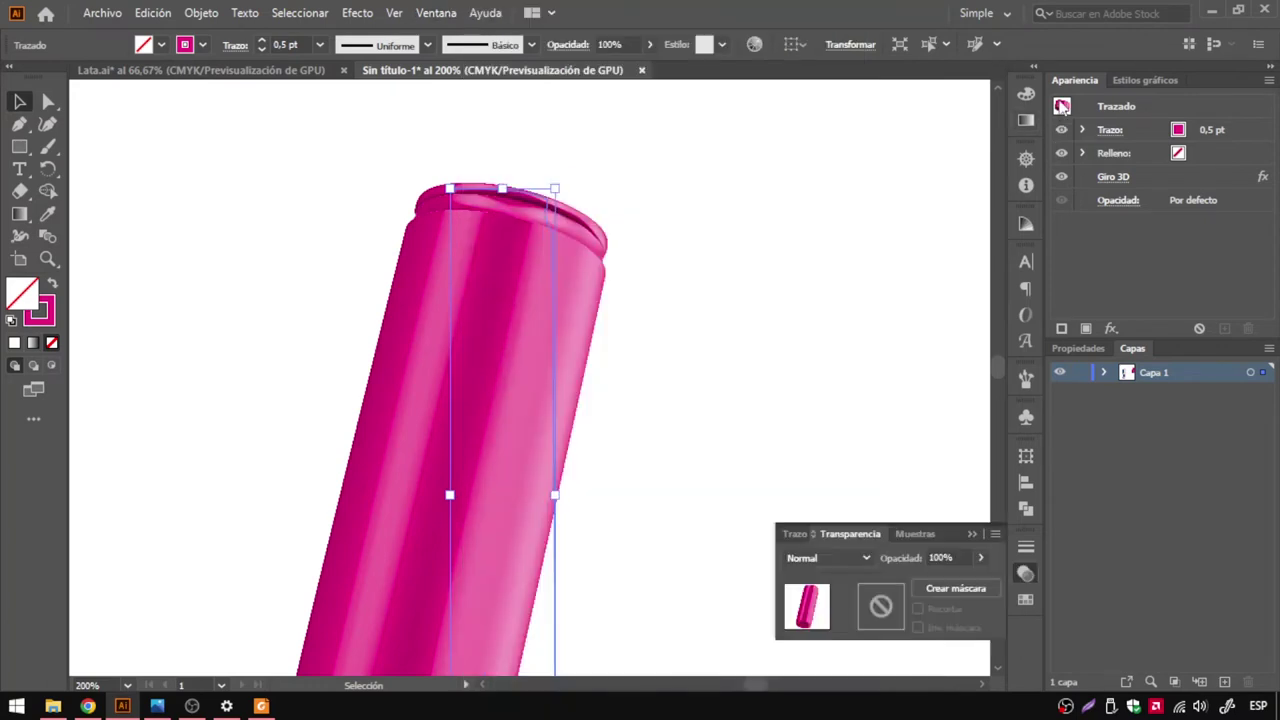
left_click(971, 534)
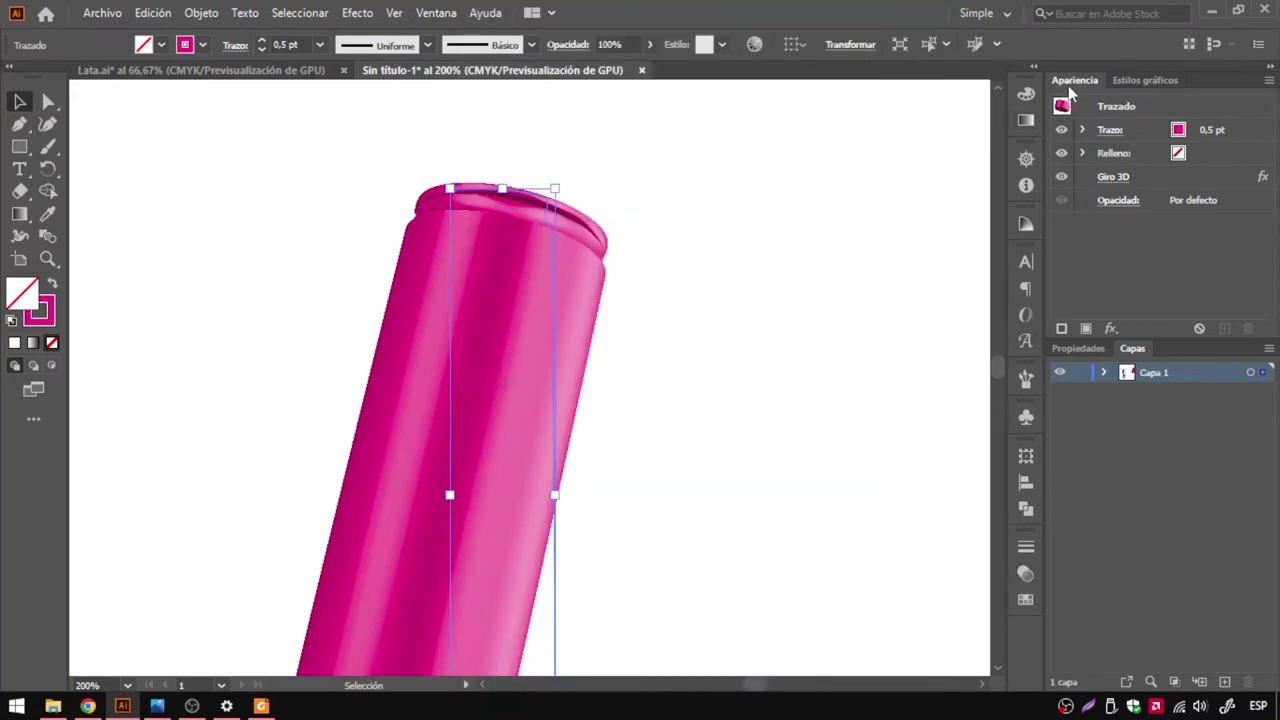
left_click(1108, 178)
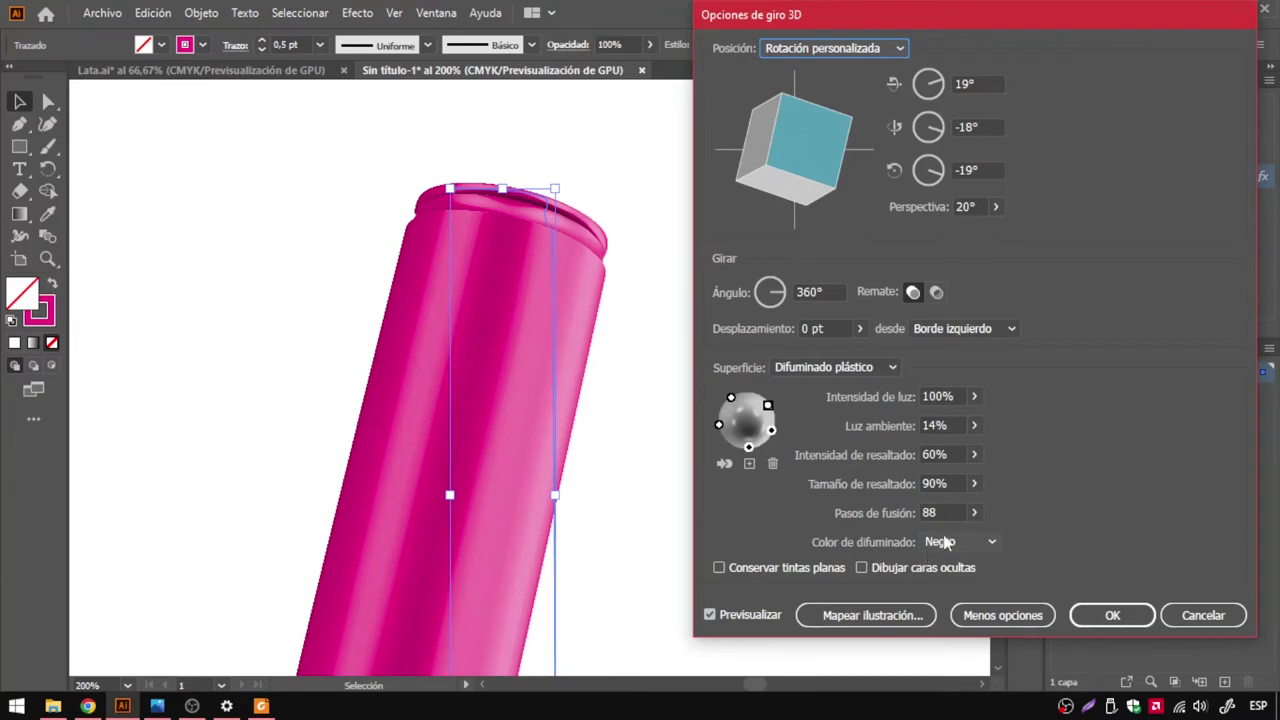
Raise the pink can's 3D revolve blend steps from 88 to 184, adjust the light, and apply.
left_click(974, 512)
left_click_drag(925, 540, 951, 537)
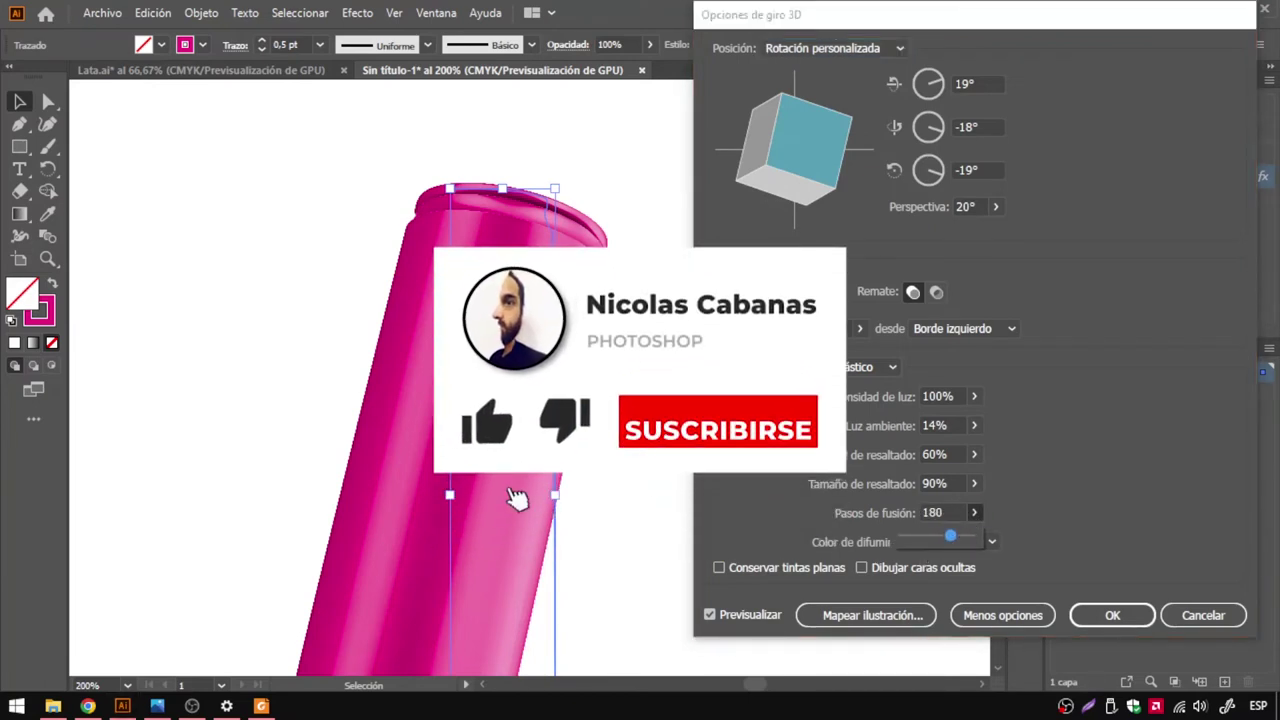
left_click(770, 407)
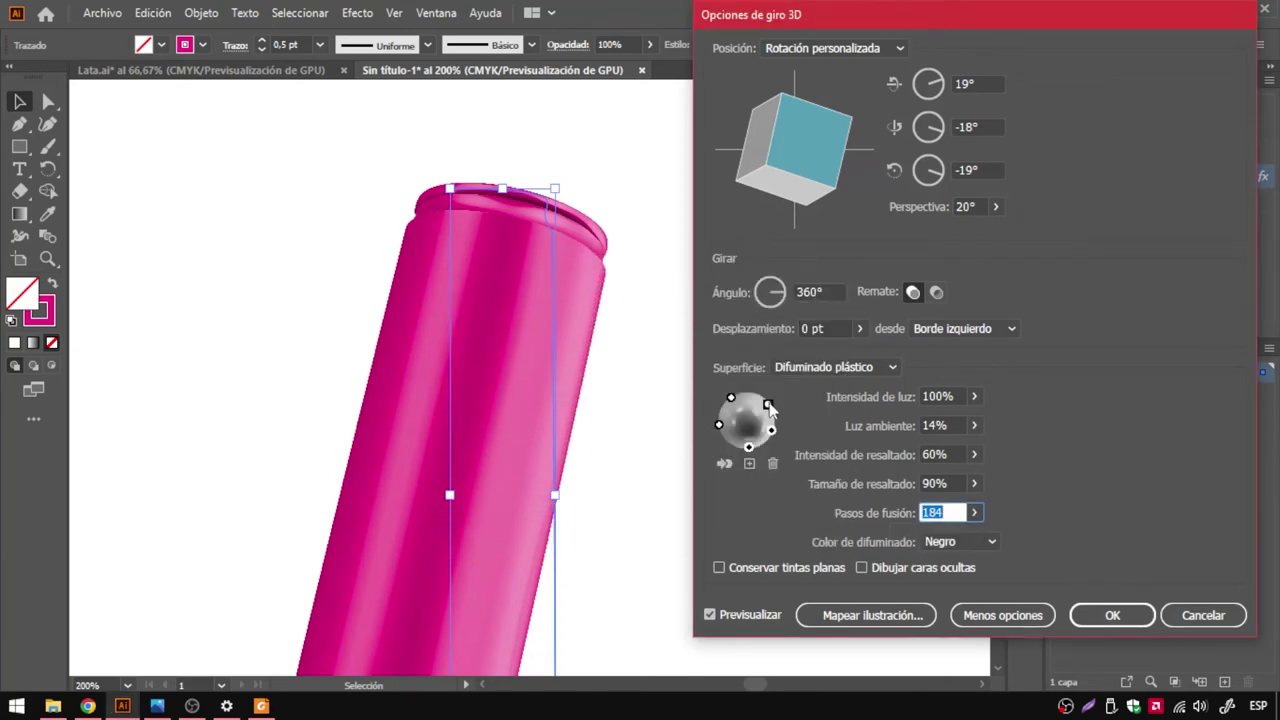
left_click(768, 405)
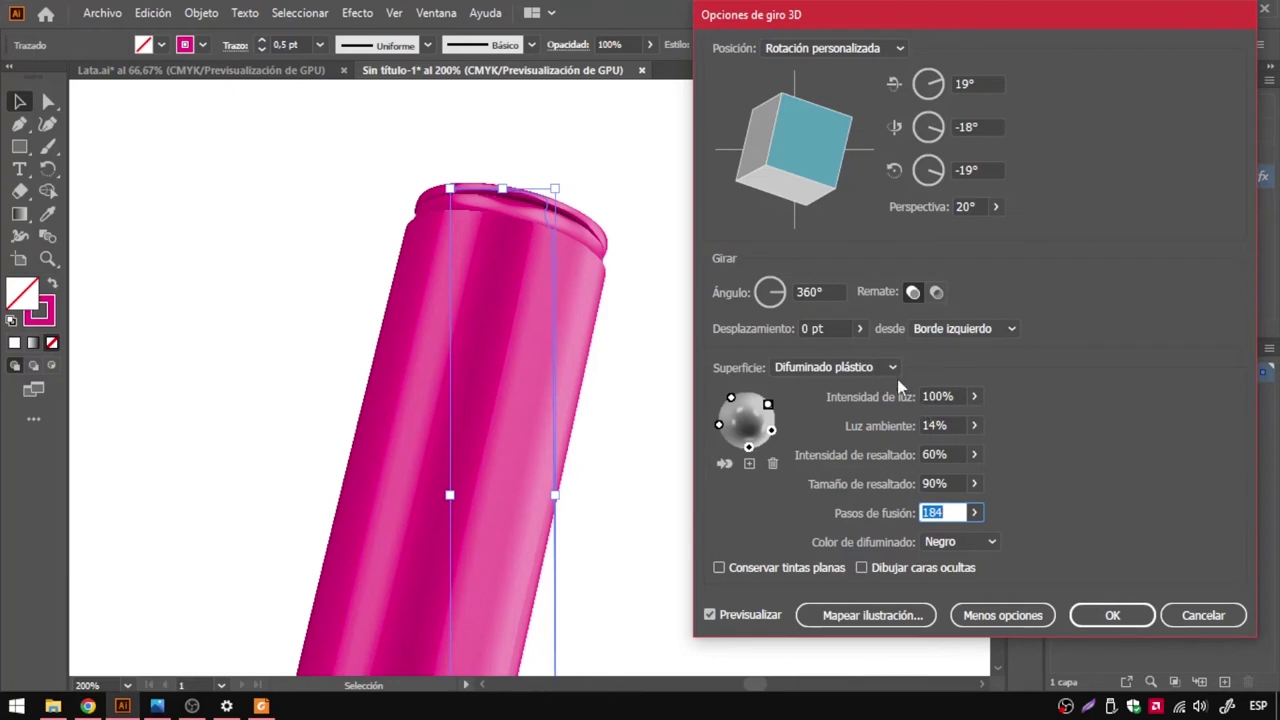
left_click(1118, 615)
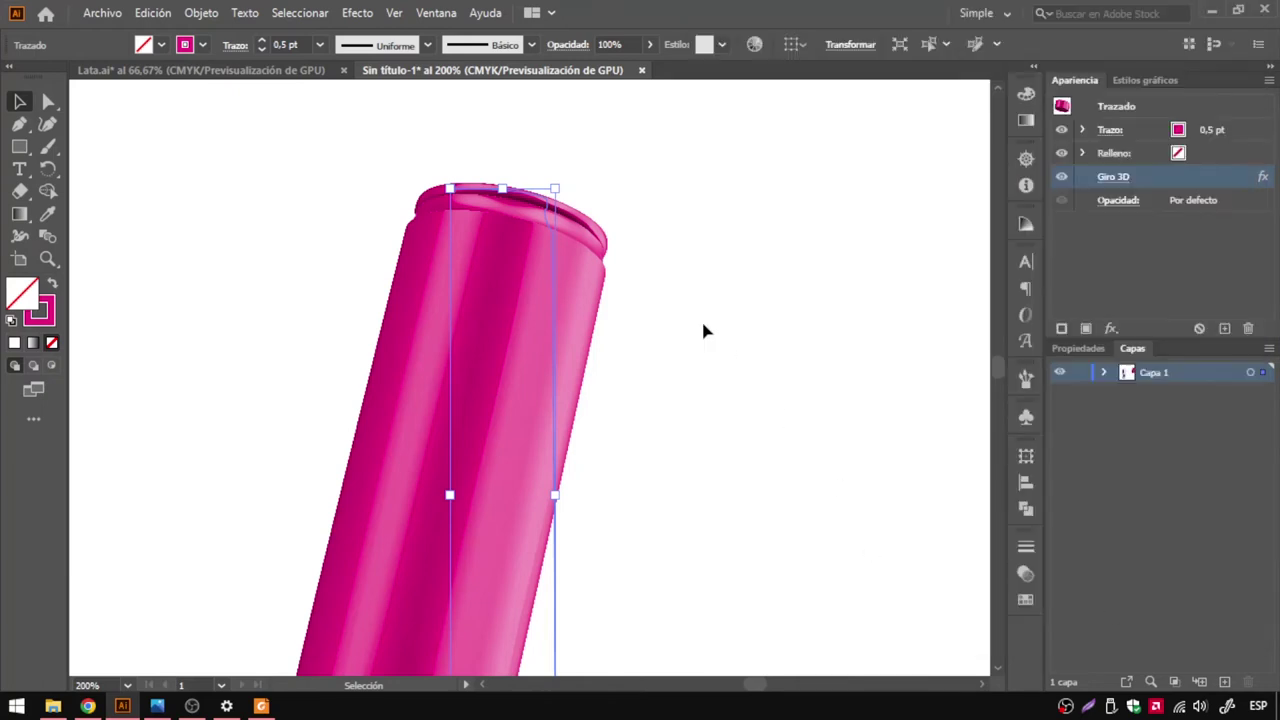
Deselect, pan to see the whole can, and reselect the pink 3D can.
left_click(646, 429)
scroll(654, 483, "down", 2)
left_click_drag(646, 512, 590, 423)
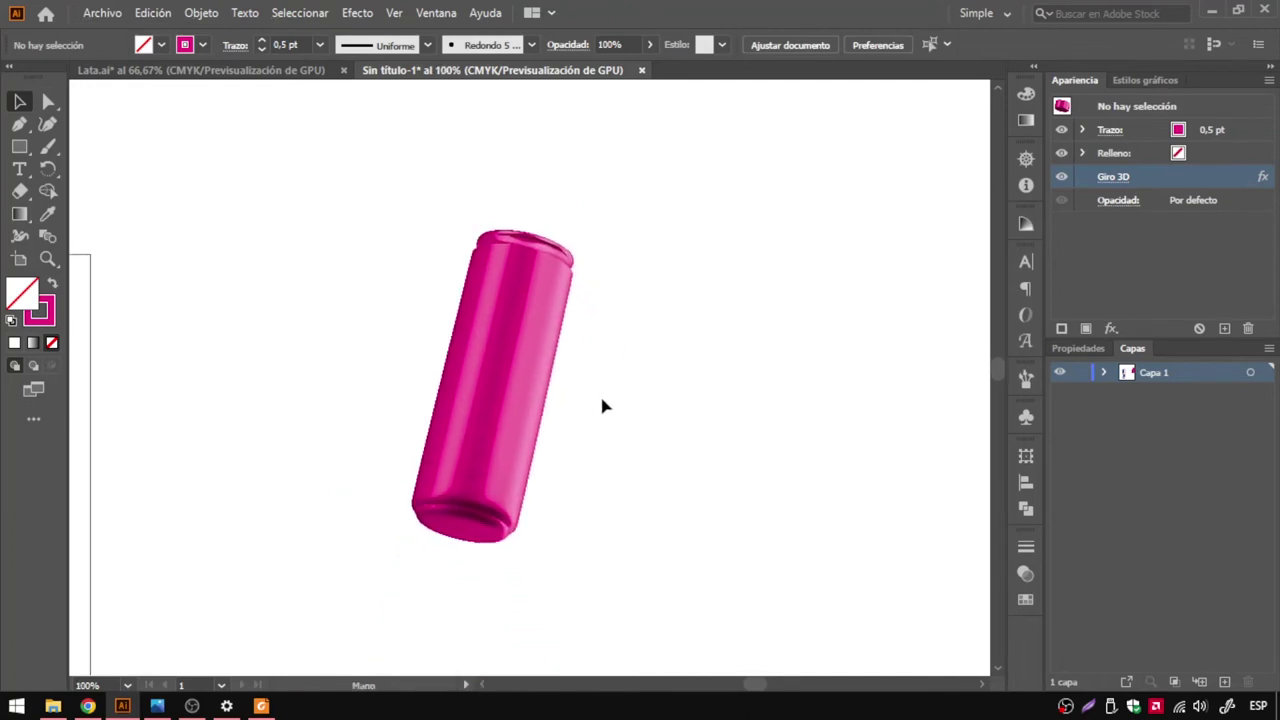
left_click(548, 386)
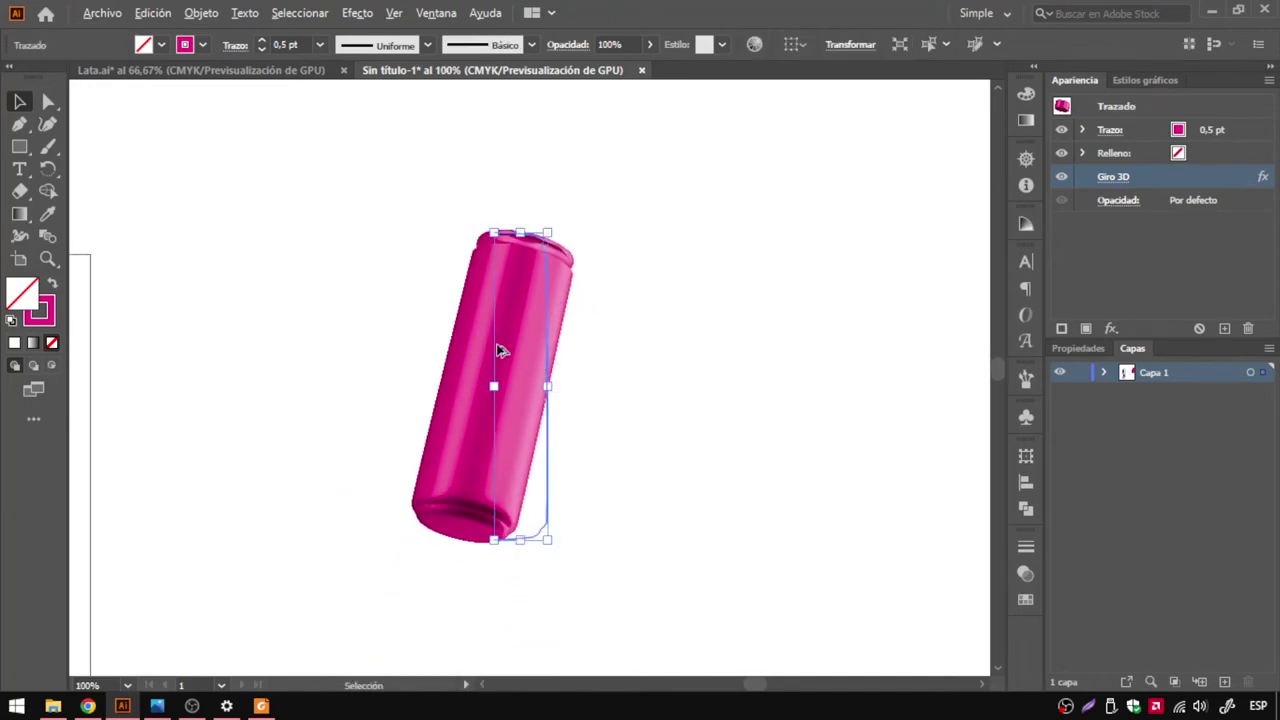
Recolour the can from pink to a darker grey swatch, then drag a duplicate to the right.
scroll(500, 350, "up", 1, "alt")
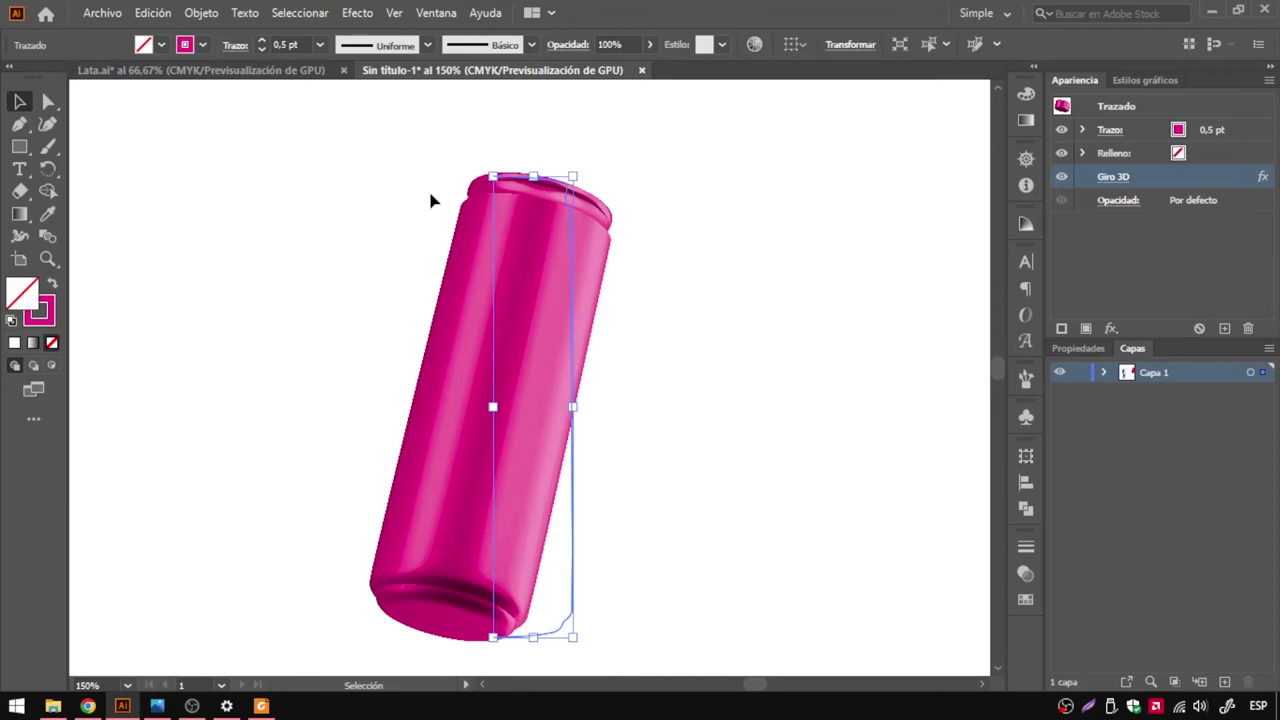
left_click(203, 44)
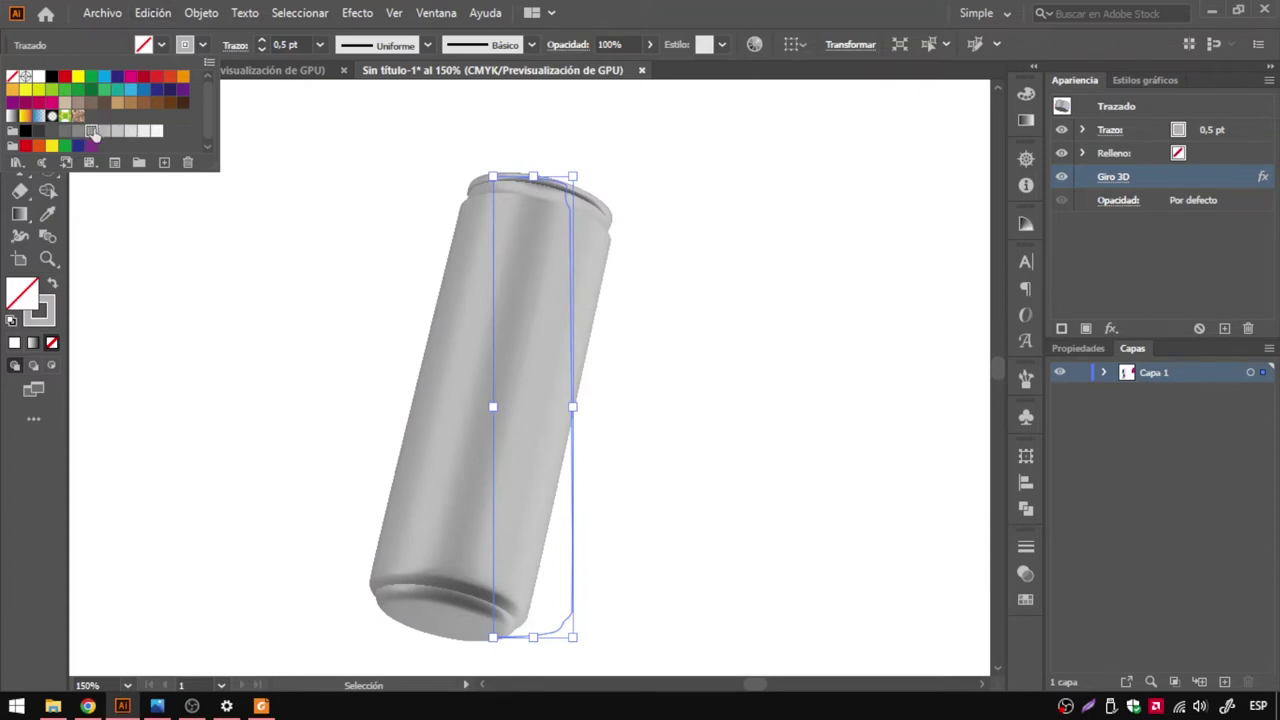
left_click(92, 132)
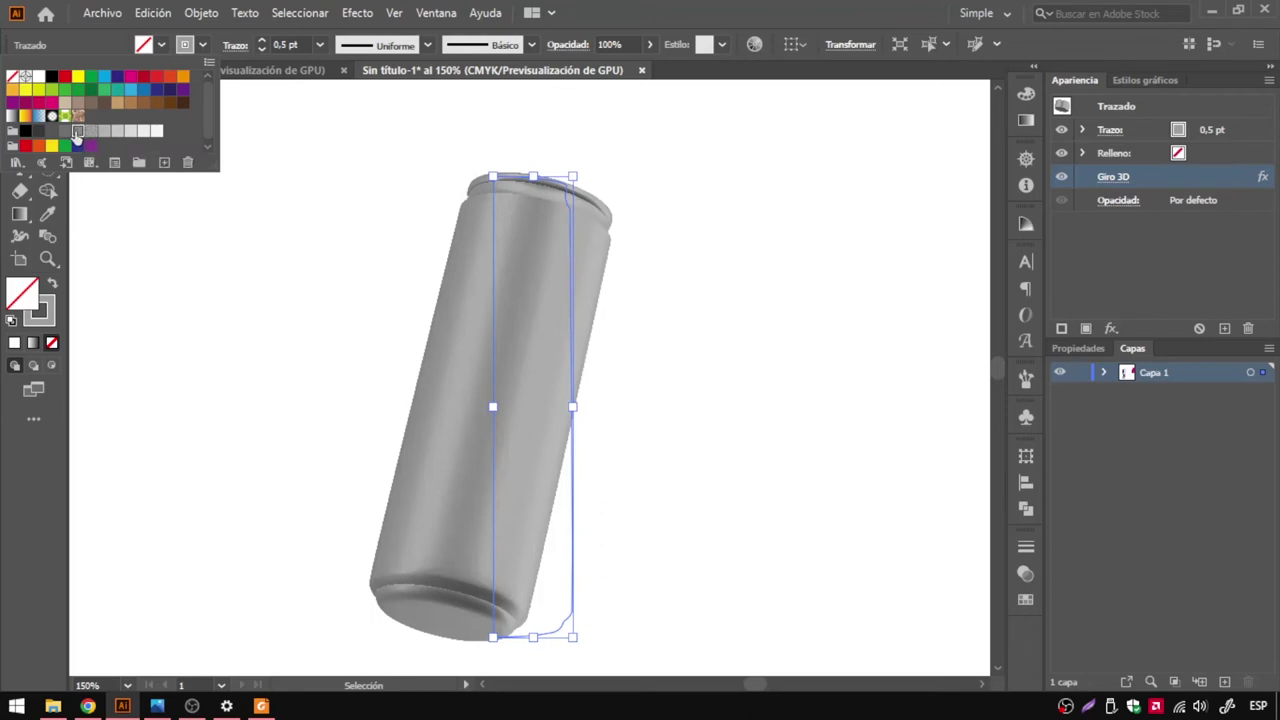
left_click(76, 134)
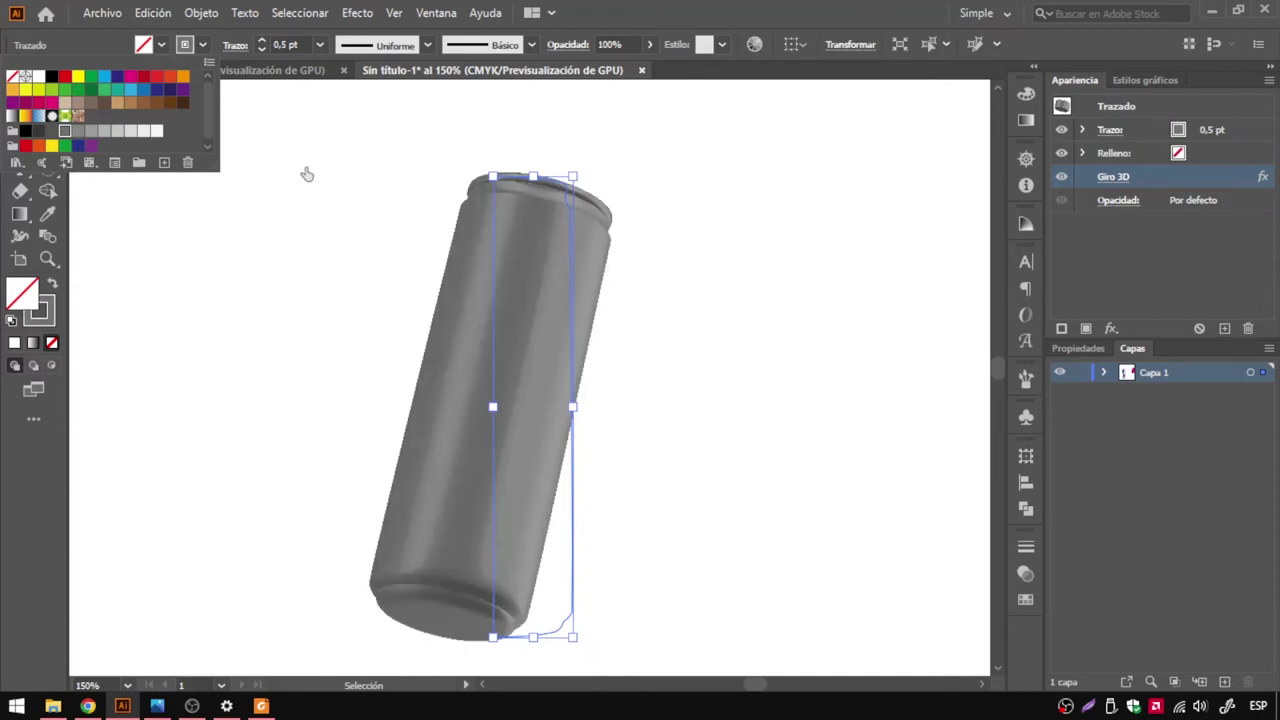
key("Escape")
left_click(277, 289)
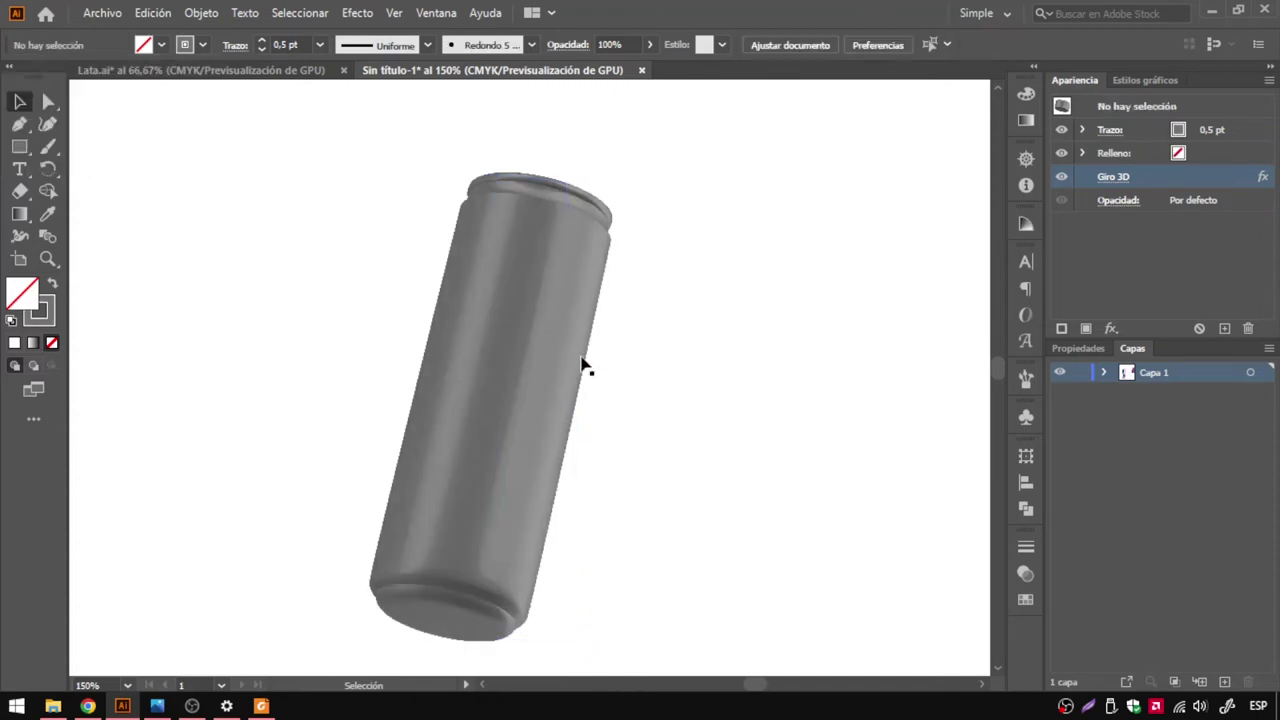
mouse_move(571, 357)
left_mouse_down()
mouse_move(396, 345)
mouse_move(737, 440)
left_mouse_up()
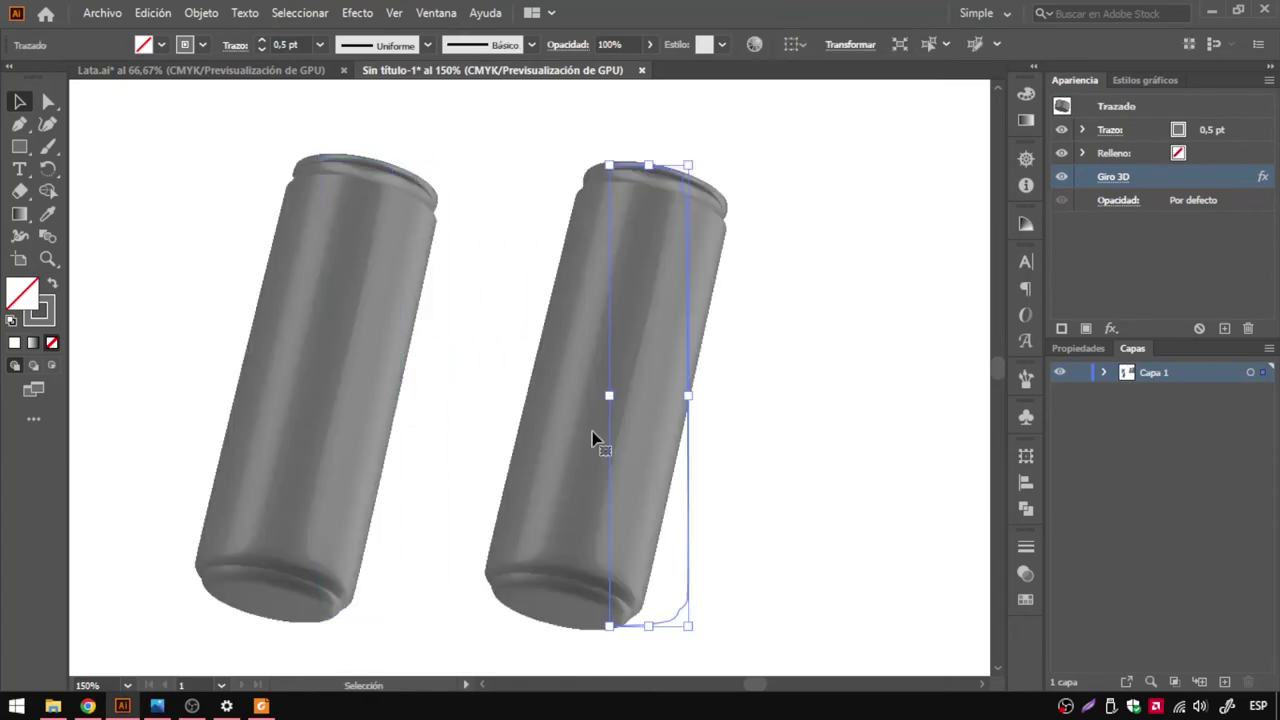
Expand the duplicated can's 3D appearance into shapes with Objeto > Expandir apariencia.
left_click(803, 449)
left_click(679, 337)
left_click(201, 13)
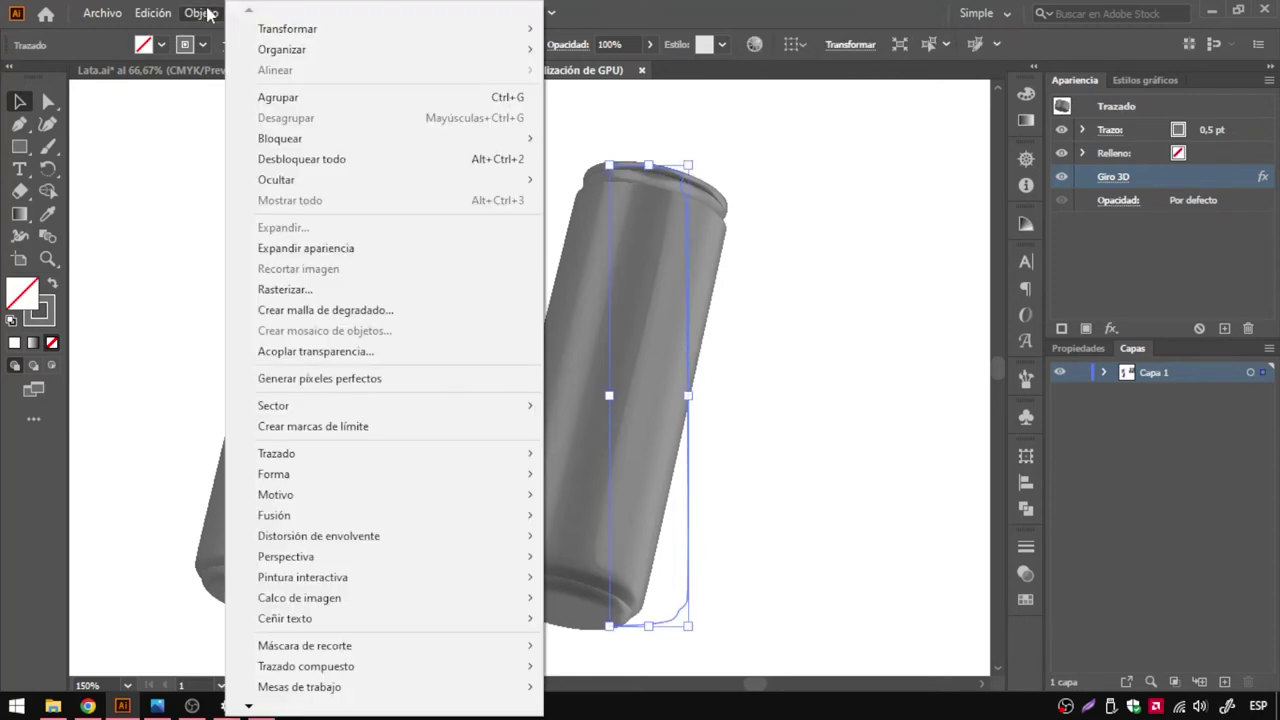
left_click(364, 249)
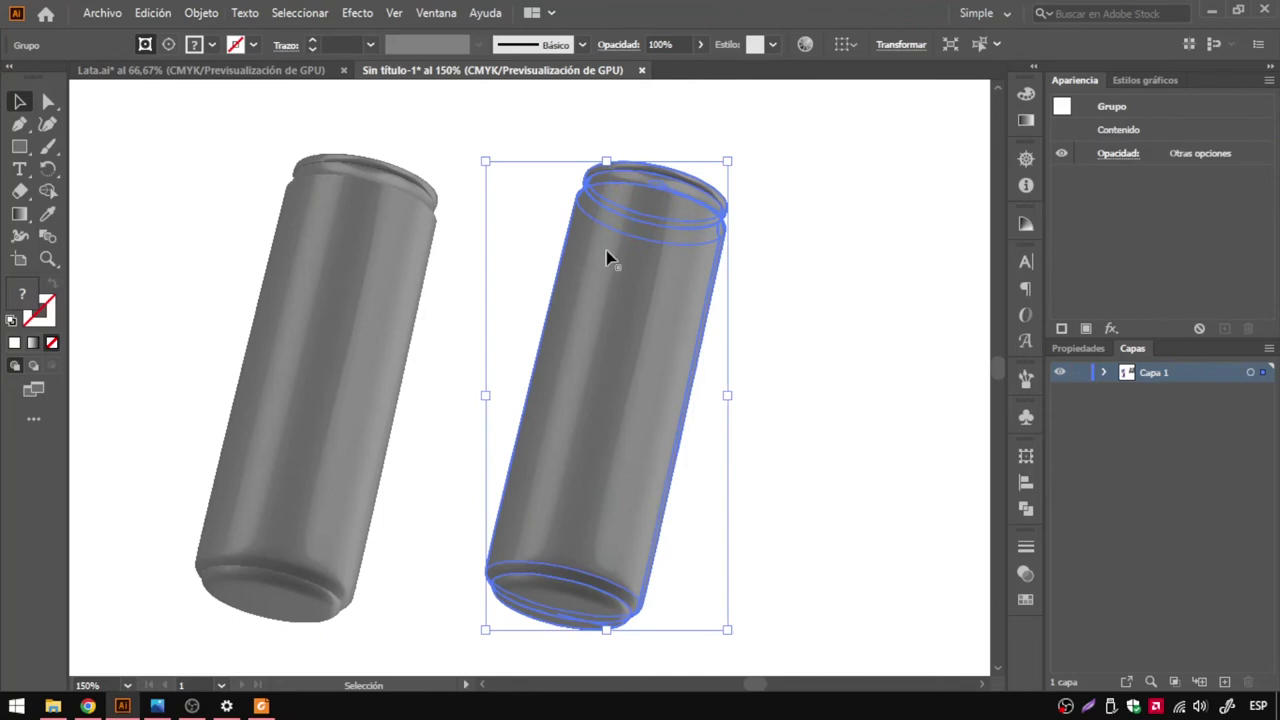
Nudge the expanded copy further right and reselect the original grey can.
left_click(805, 449)
left_click_drag(694, 325, 736, 312)
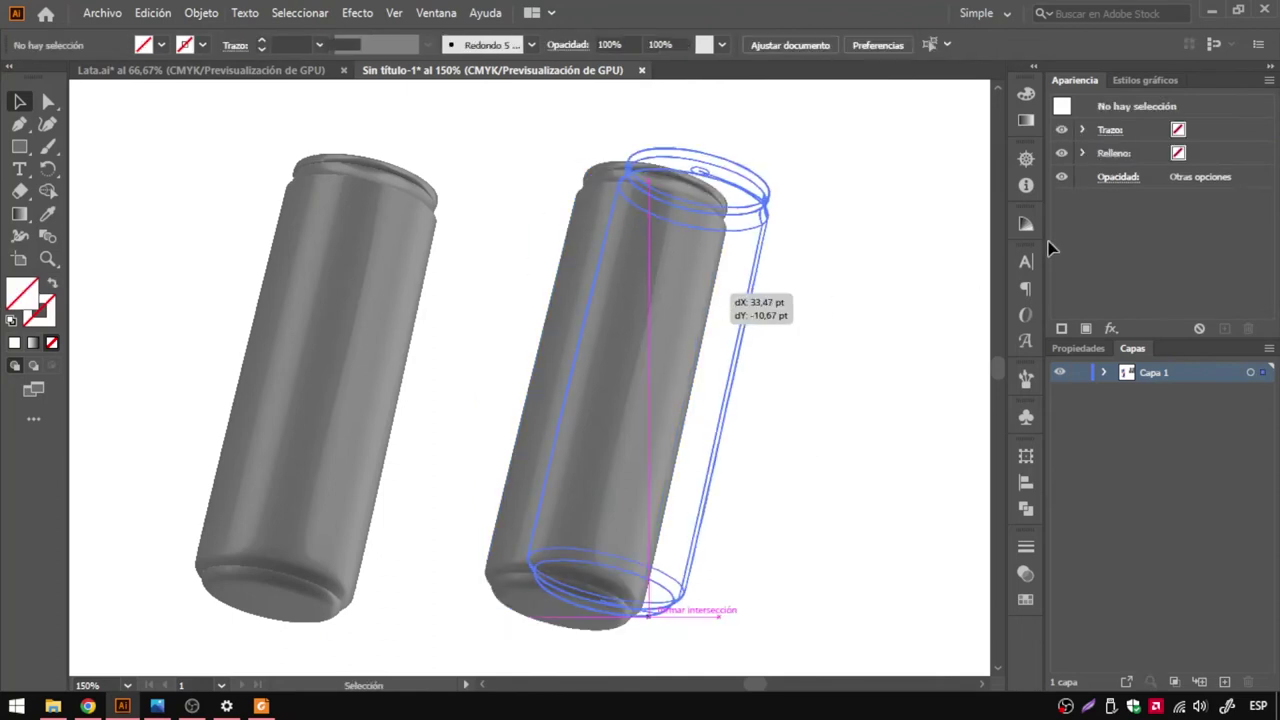
left_click(805, 346)
left_click_drag(673, 348, 695, 348)
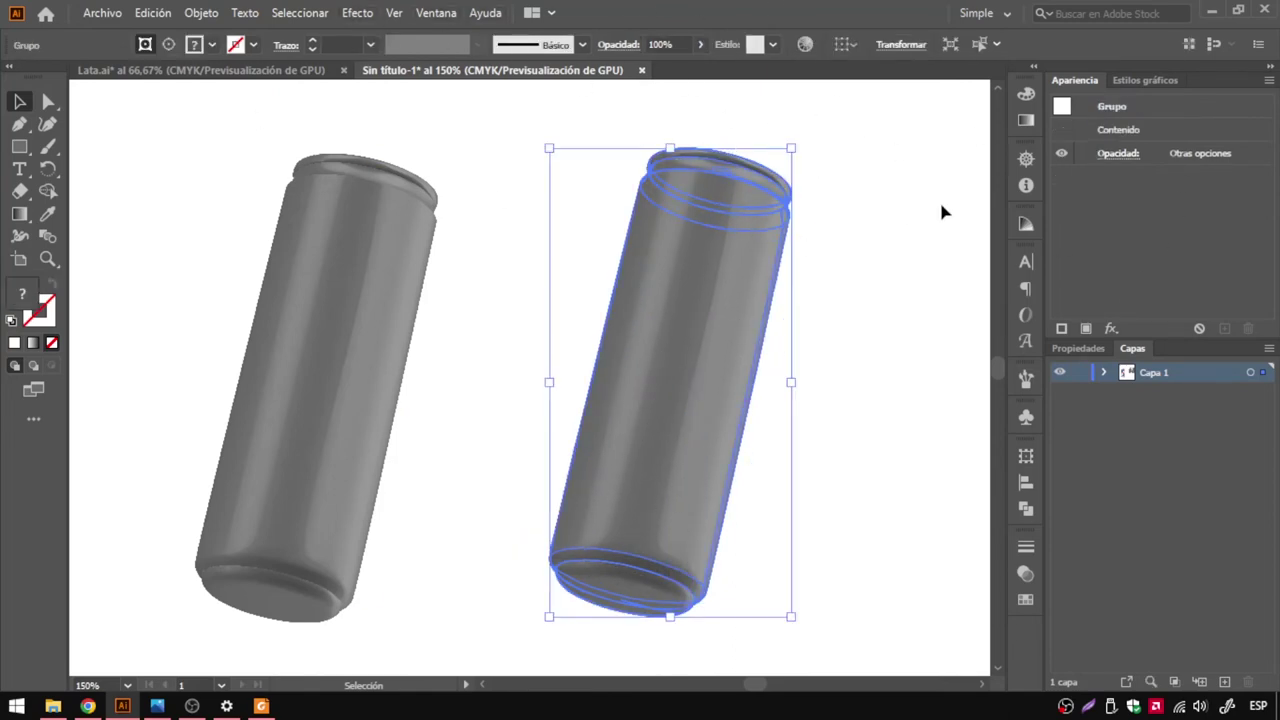
left_click(329, 334)
left_click_drag(503, 429, 680, 405)
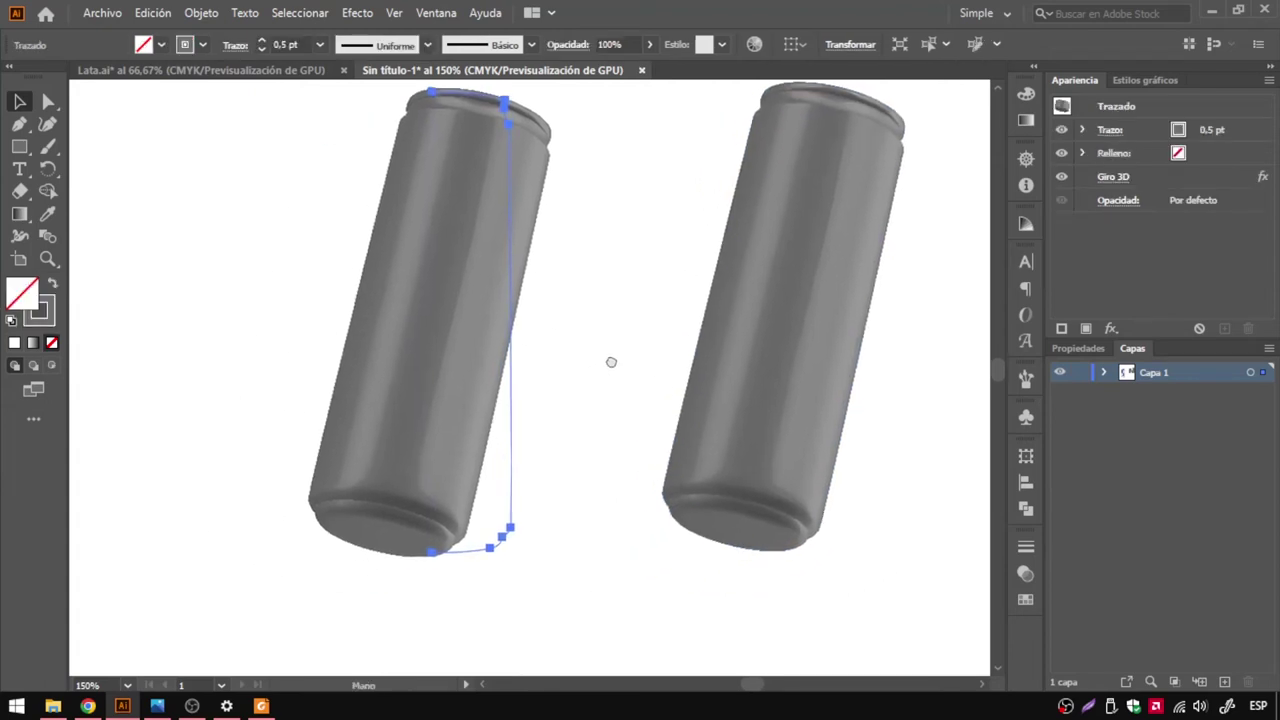
Move the original can left, drag it into the Símbolos panel, and name the symbol LATITA.
left_click_drag(581, 346, 512, 372)
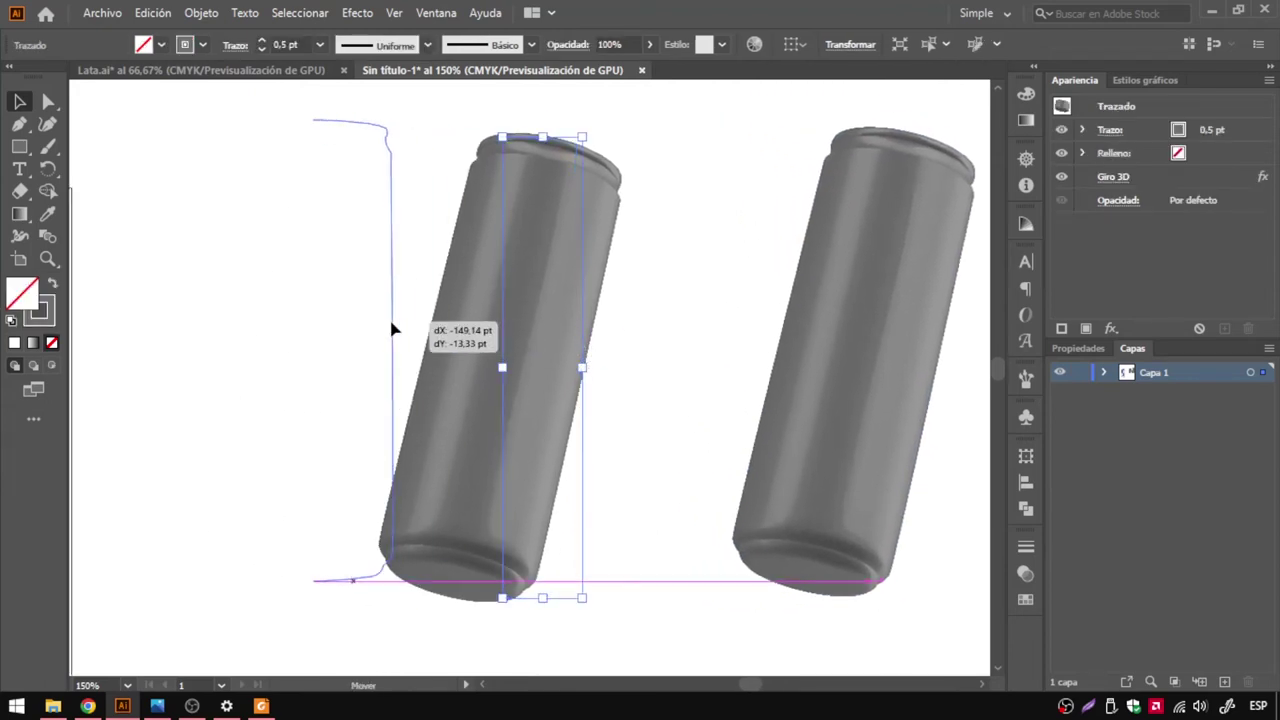
left_click_drag(583, 354, 660, 354)
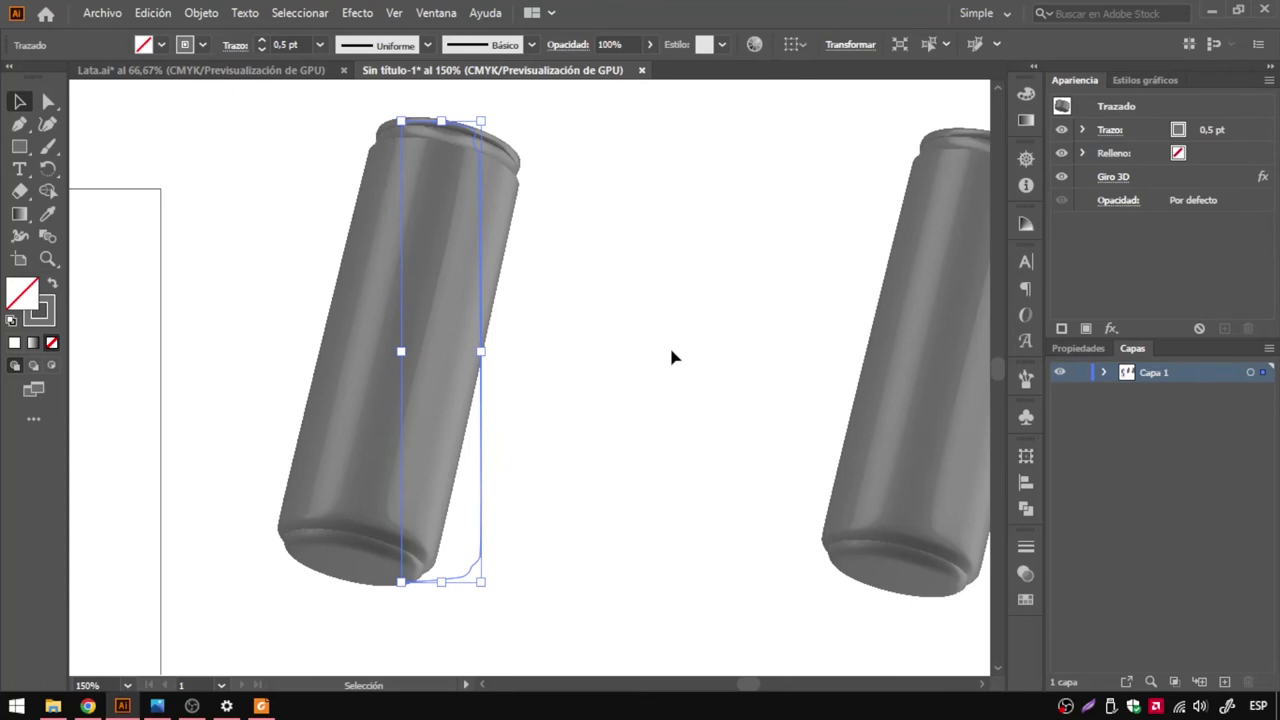
left_click(1025, 418)
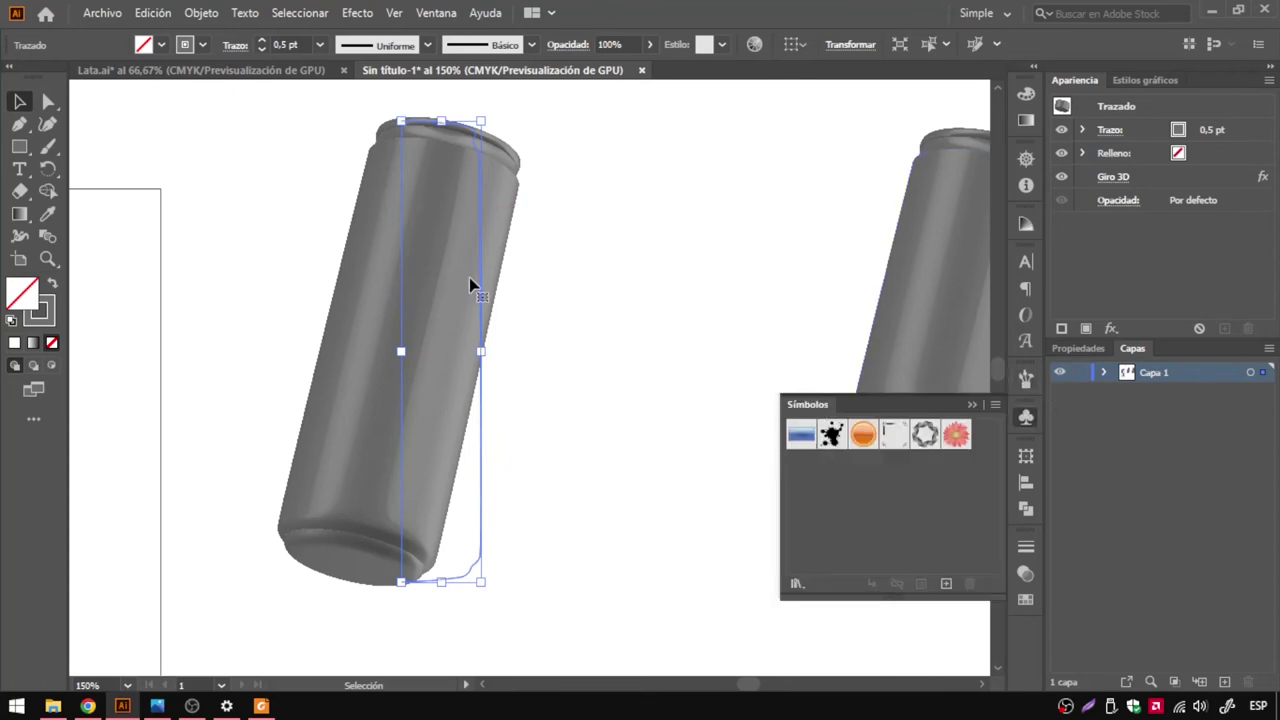
left_click_drag(482, 295, 935, 492)
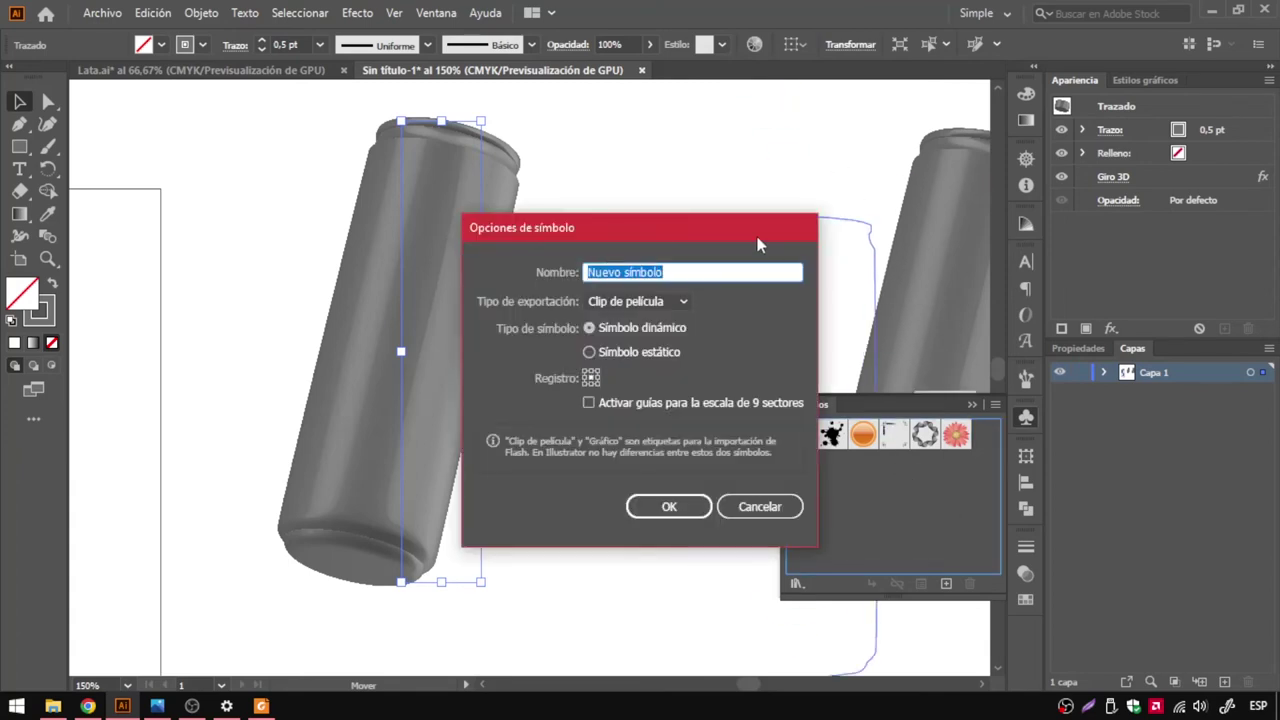
type("LATITA")
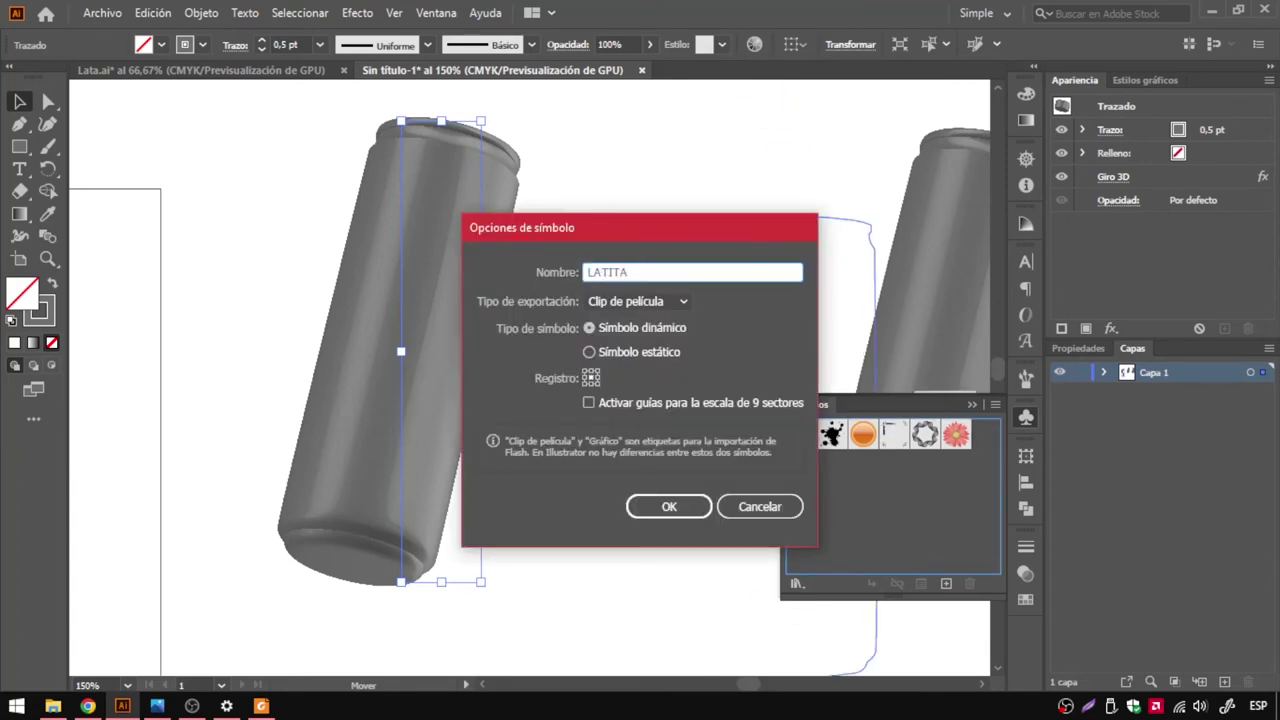
left_click(668, 506)
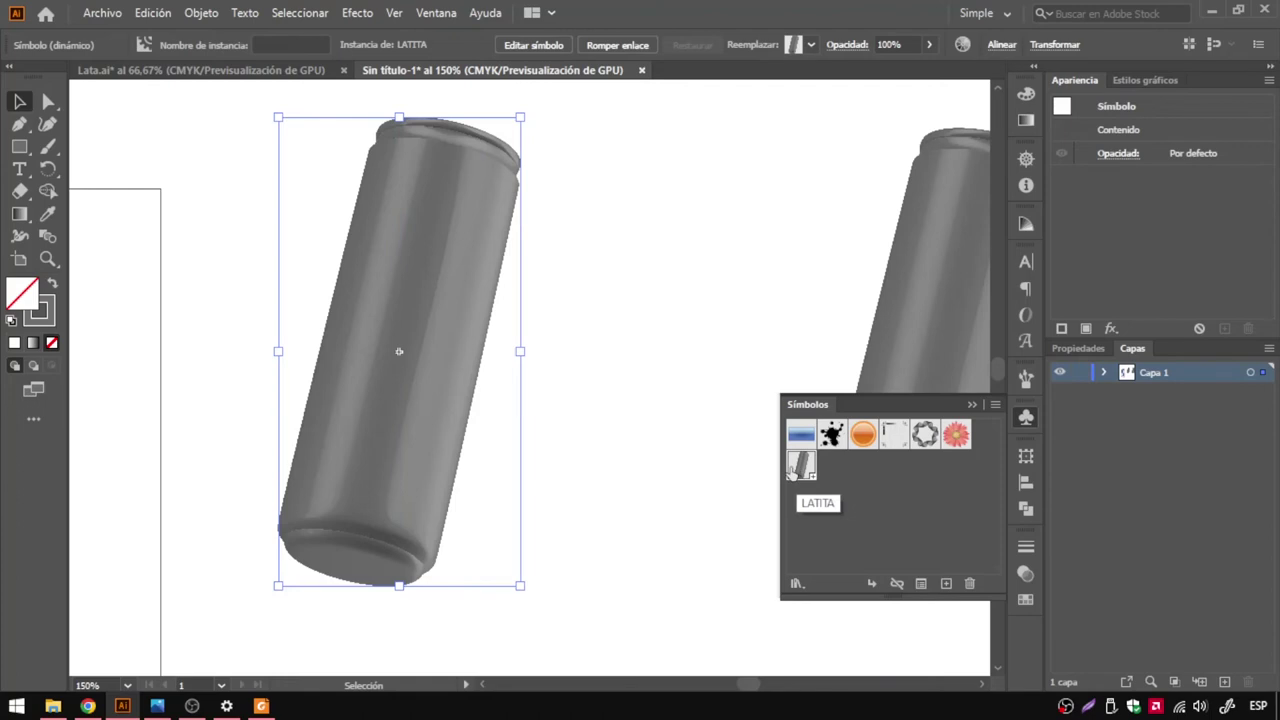
Pan the view to show both grey cans beside the Red Bull reference image.
scroll(648, 531, "down", 1)
left_click_drag(625, 529, 491, 340)
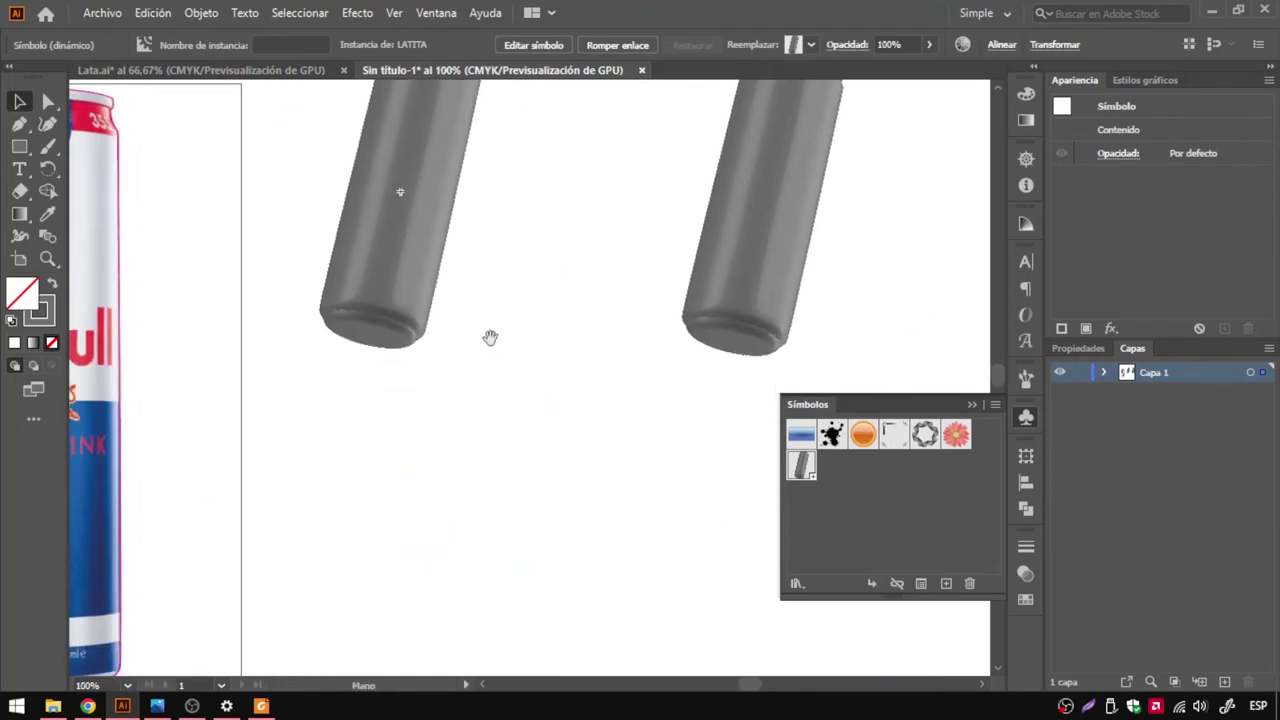
left_click(503, 496)
scroll(503, 496, "down", 2)
left_click_drag(409, 586, 514, 437)
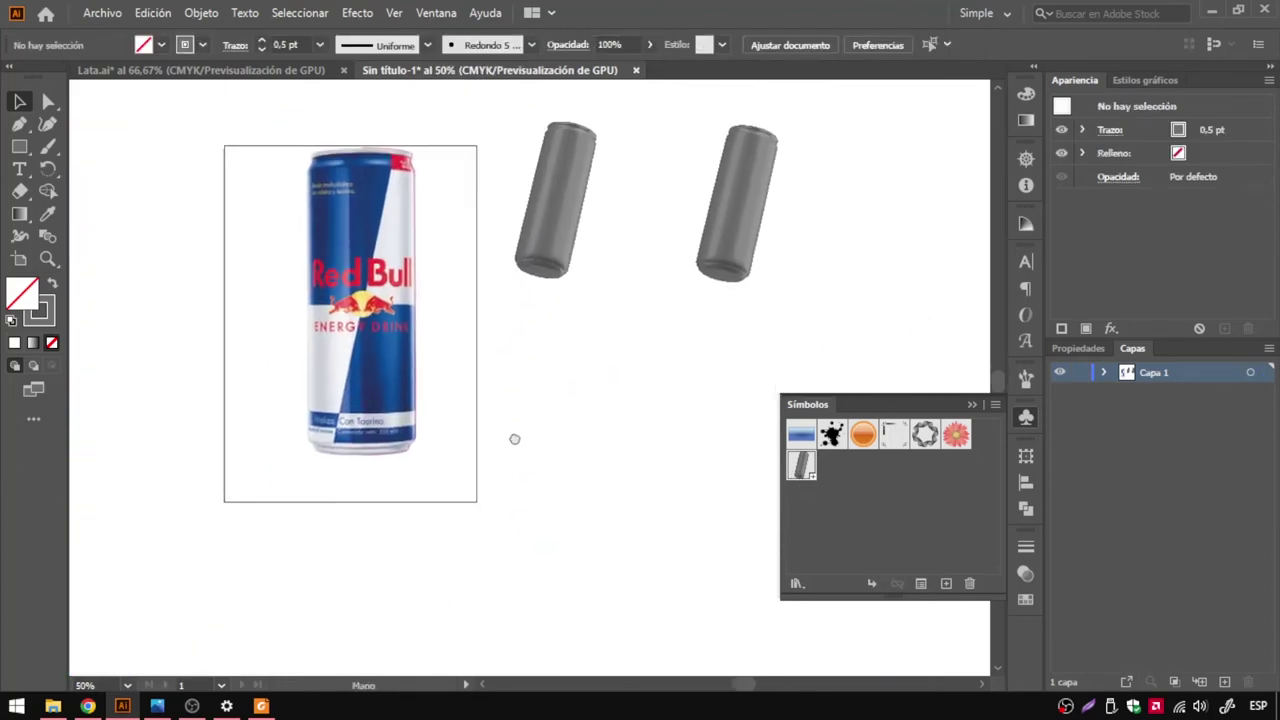
scroll(514, 437, "right", 2)
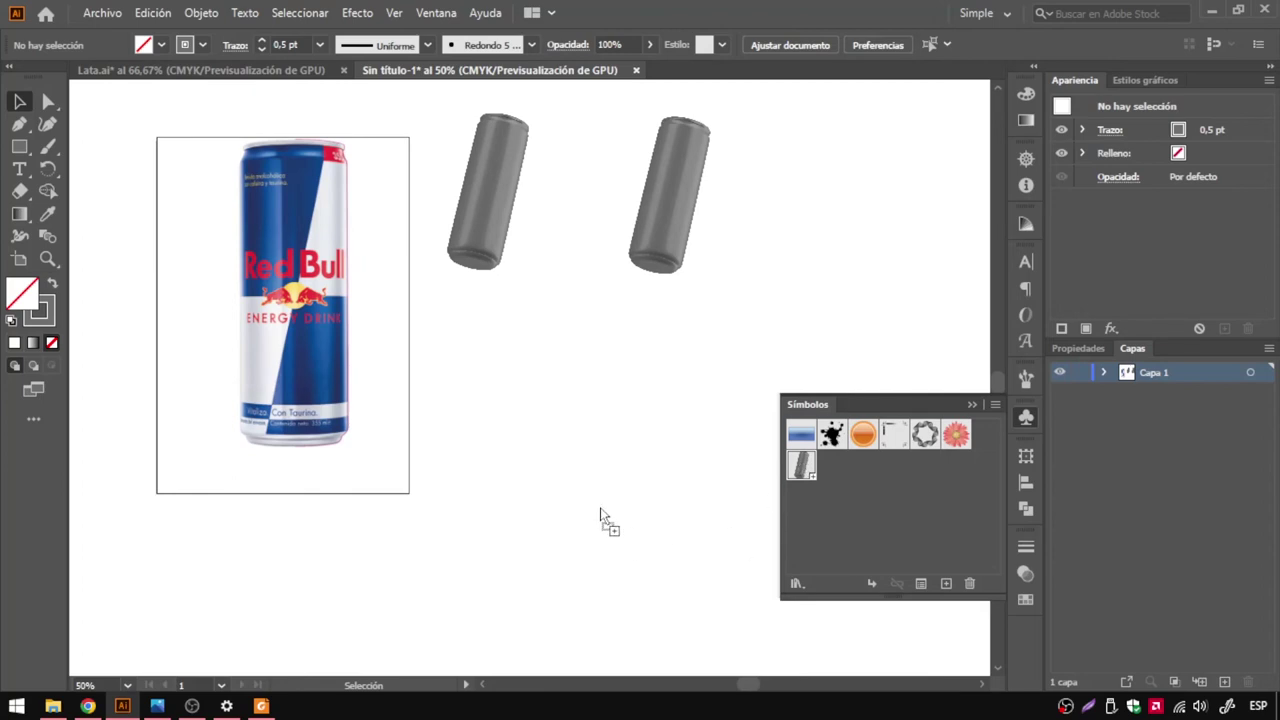
Place a LATITA symbol instance below the cans, reselect it, and open its symbol definition for editing.
left_click_drag(562, 584, 571, 575)
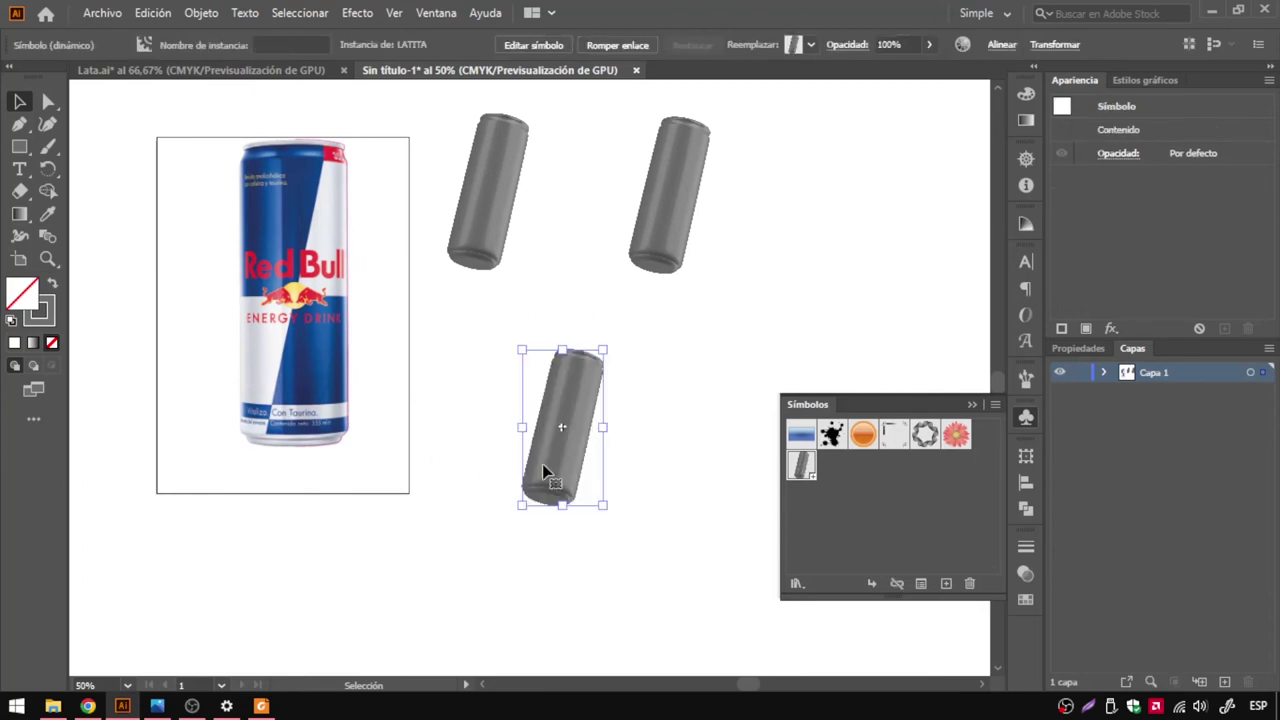
scroll(542, 464, "up", 1)
scroll(541, 446, "up", 1)
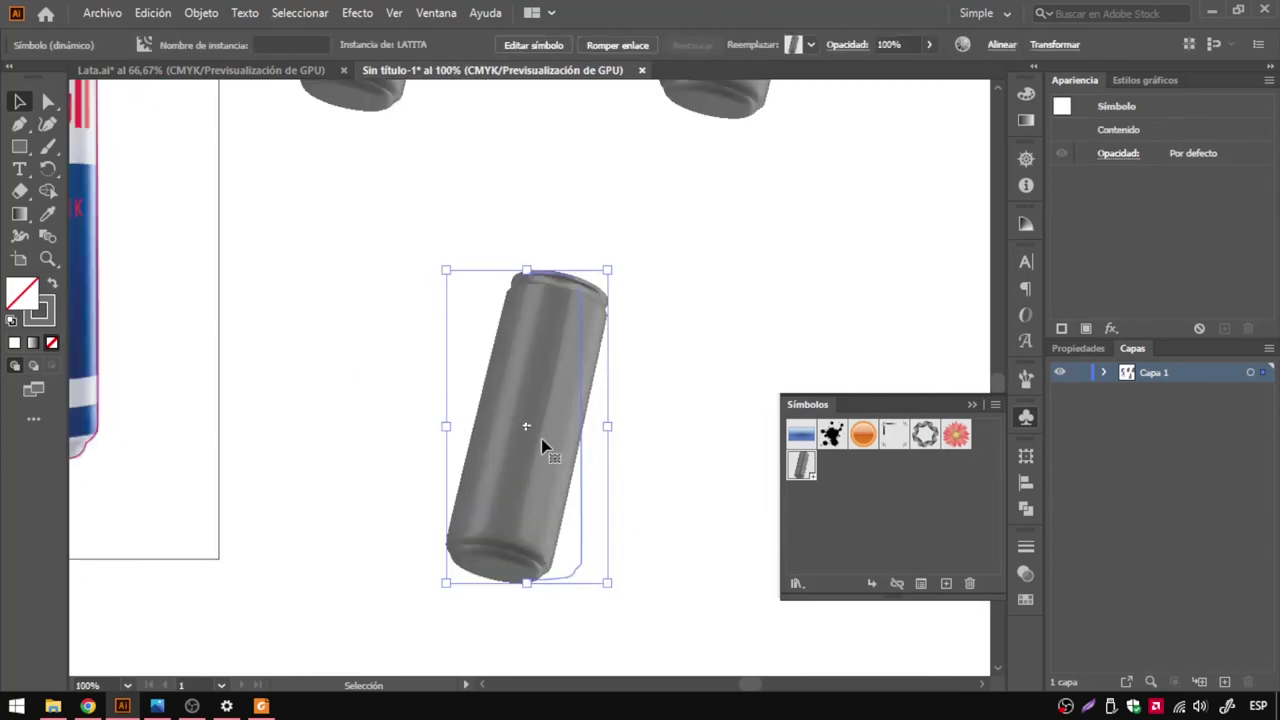
left_click(658, 404)
left_click(582, 482)
scroll(416, 524, "up", 1)
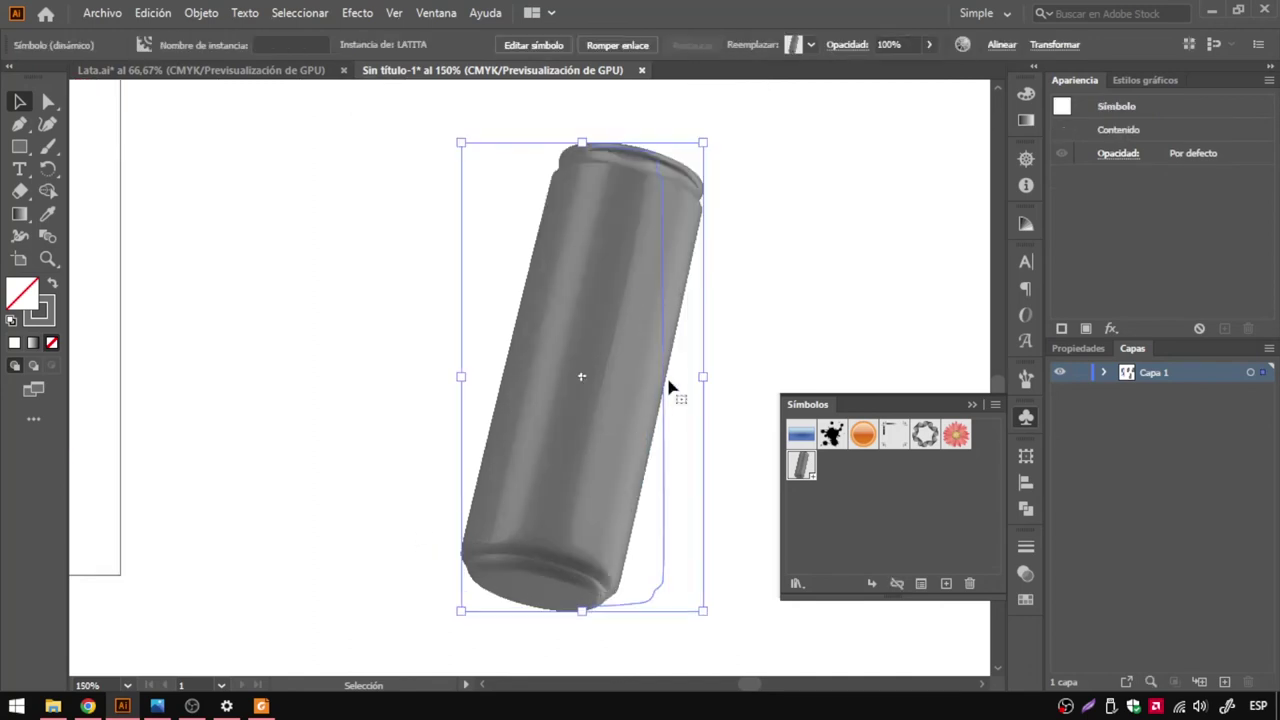
double_click(662, 315)
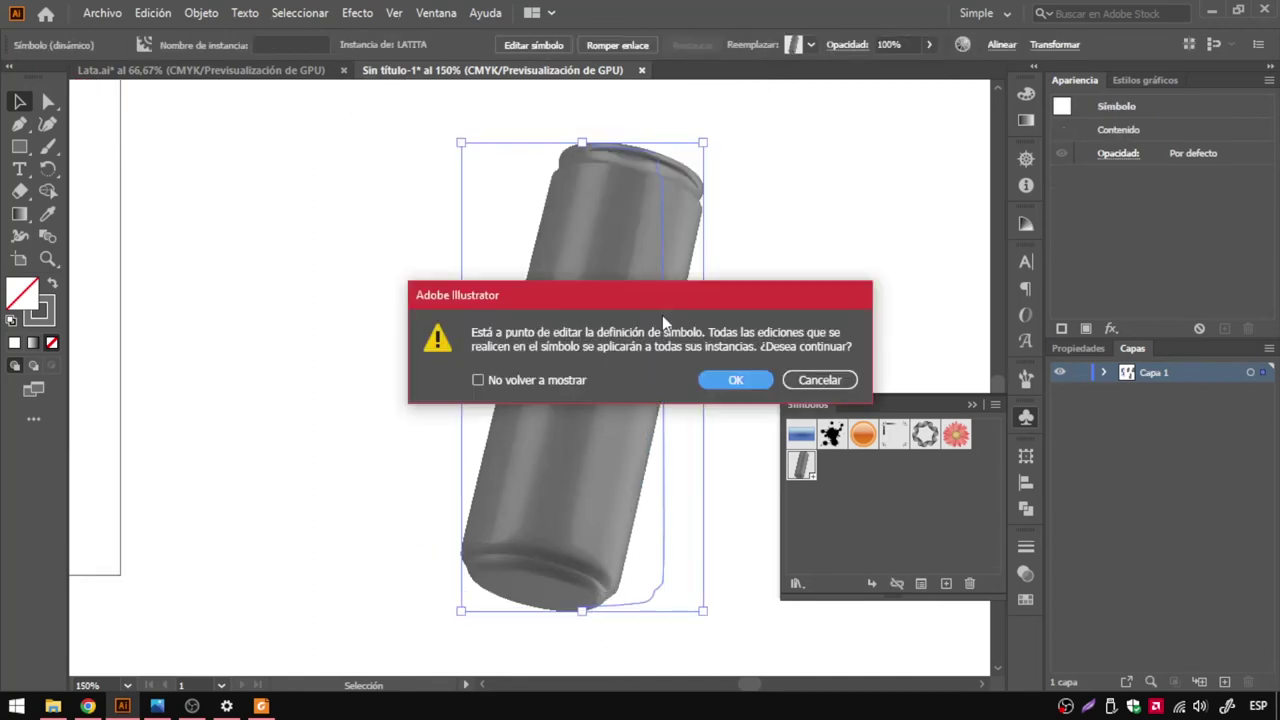
left_click(737, 379)
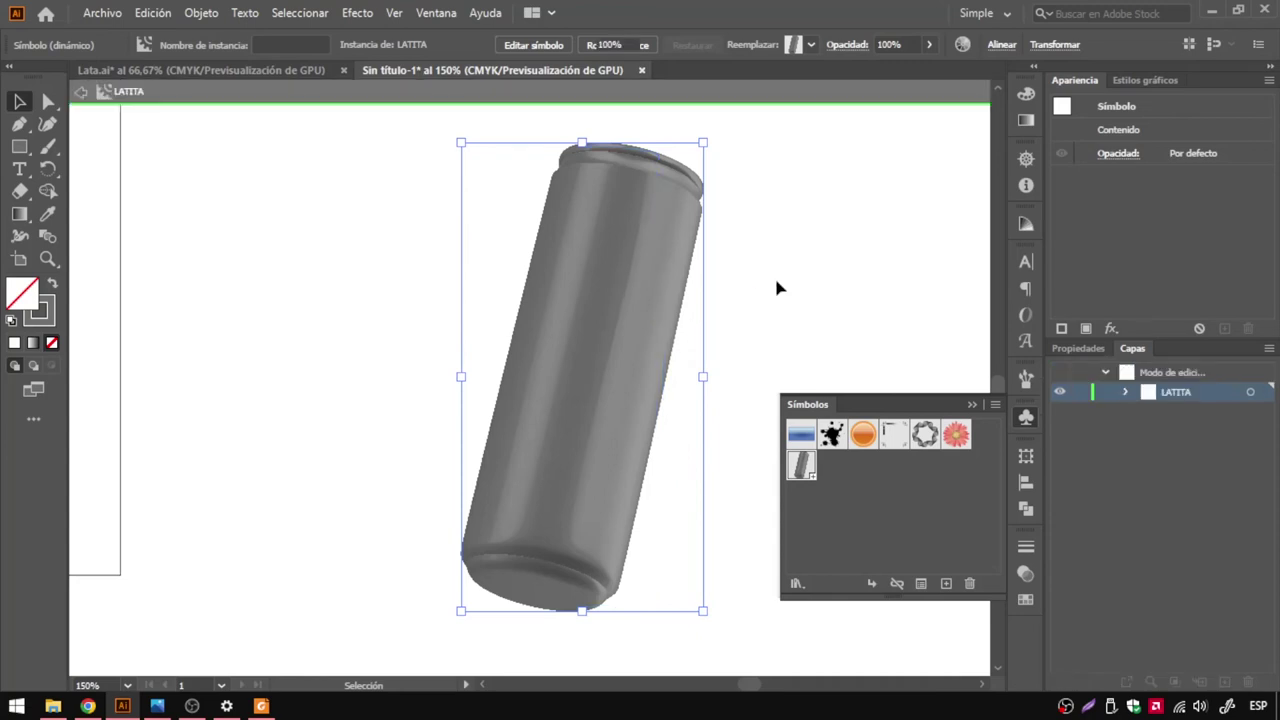
left_click(680, 288)
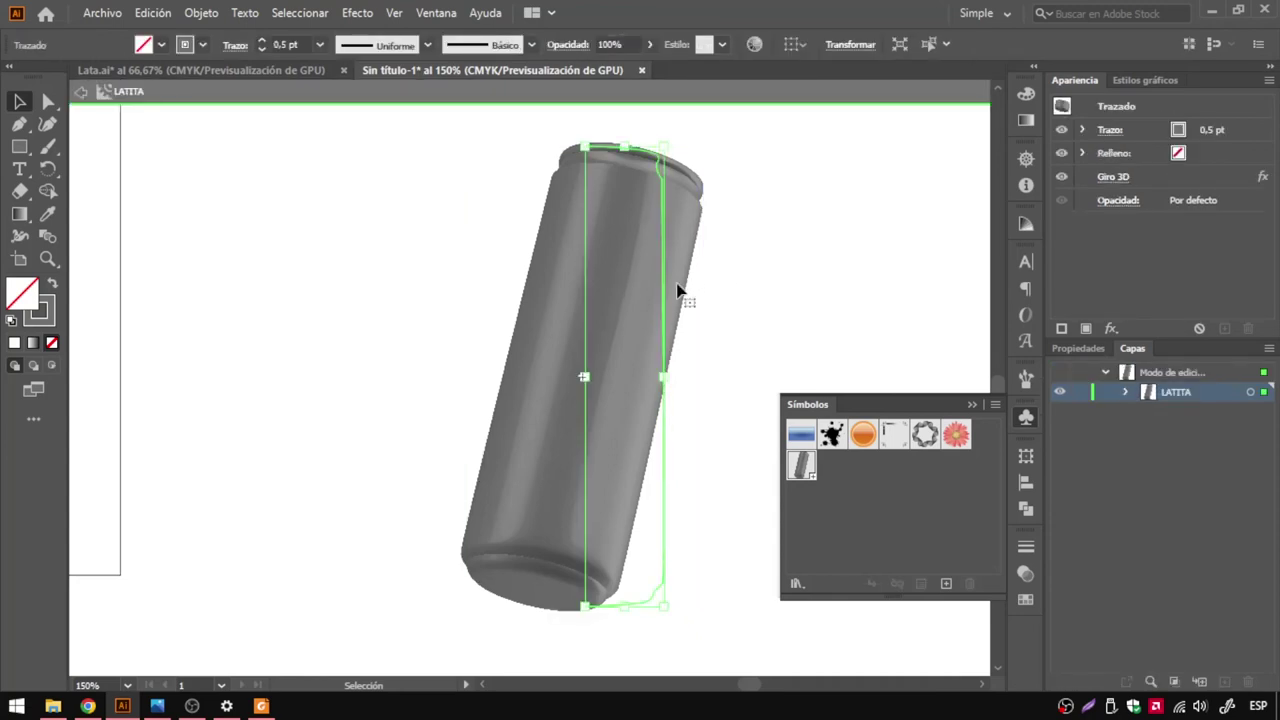
left_click(1113, 177)
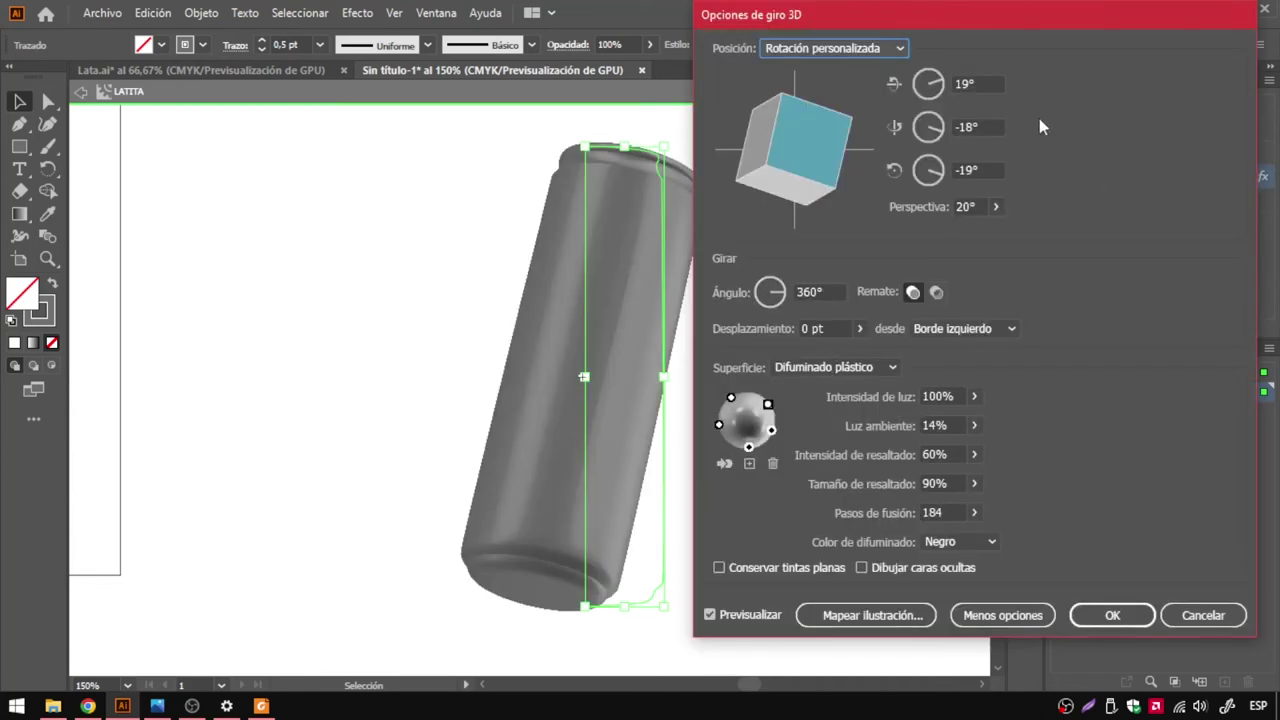
left_click(1203, 615)
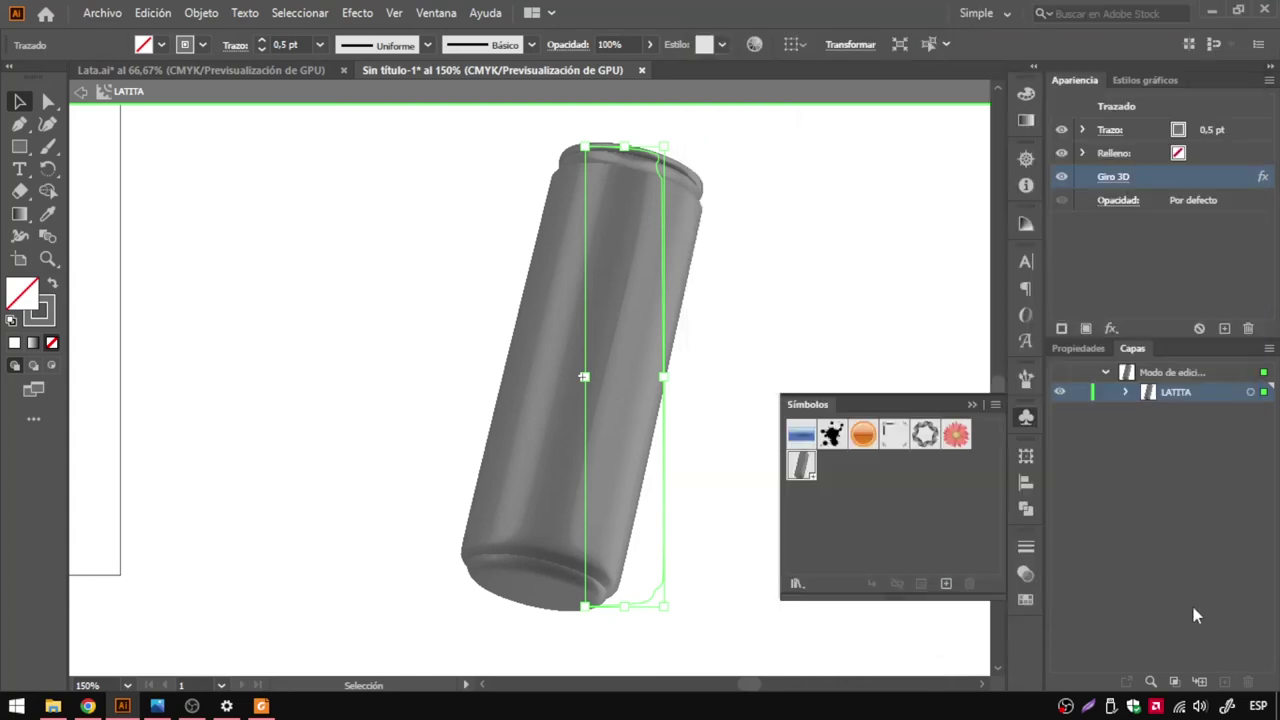
left_click(81, 93)
left_click(400, 328)
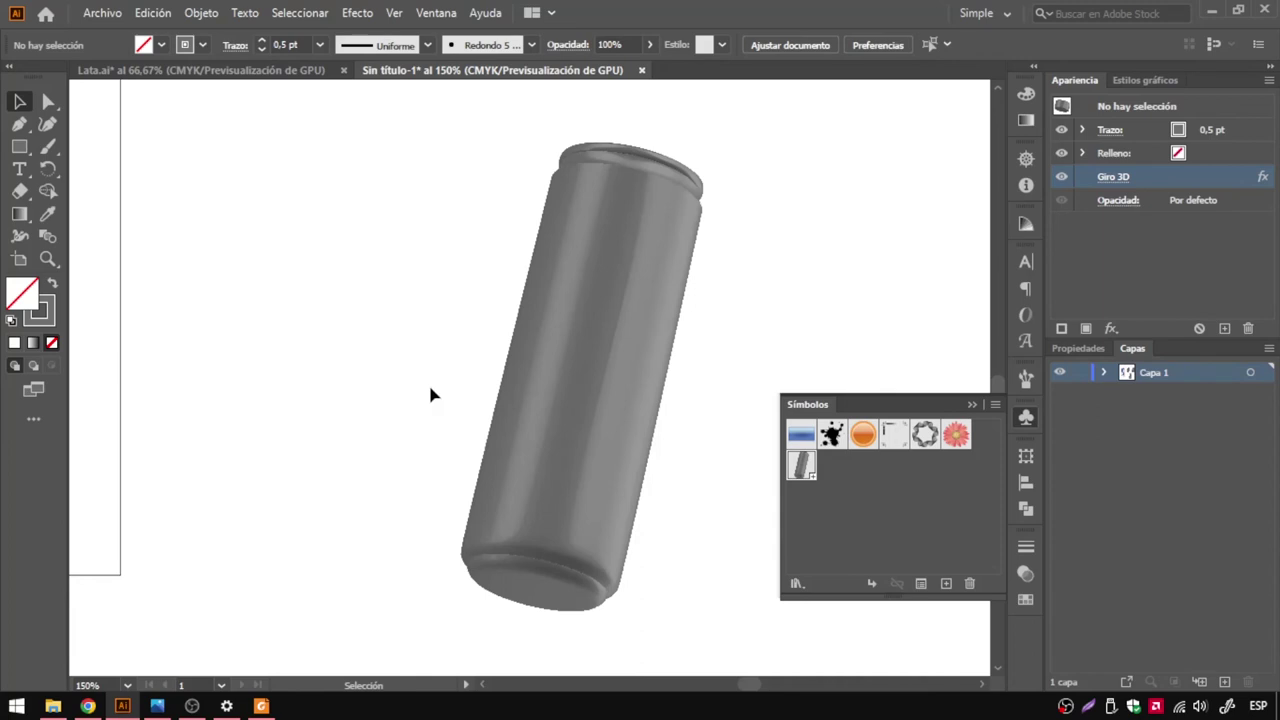
Delete the extra LATITA can instance at the bottom.
scroll(484, 450, "down", 1, "alt")
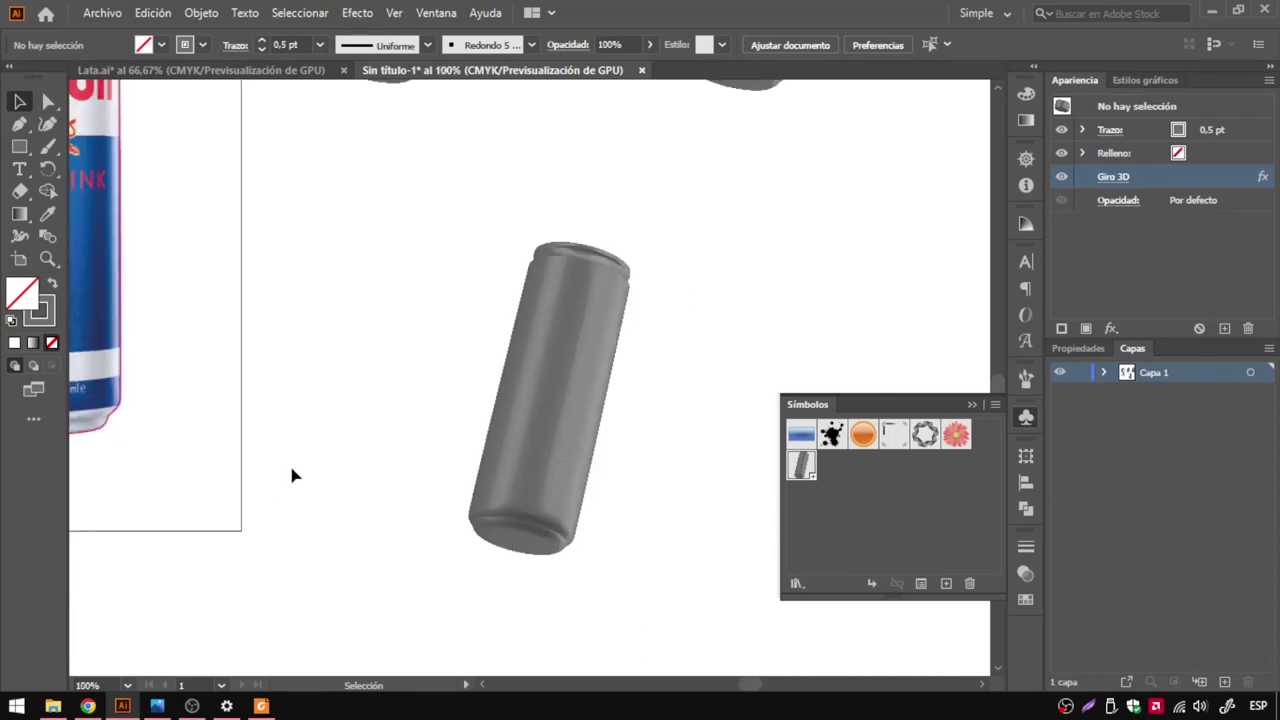
scroll(303, 447, "down", 1, "alt")
scroll(588, 500, "left", 2)
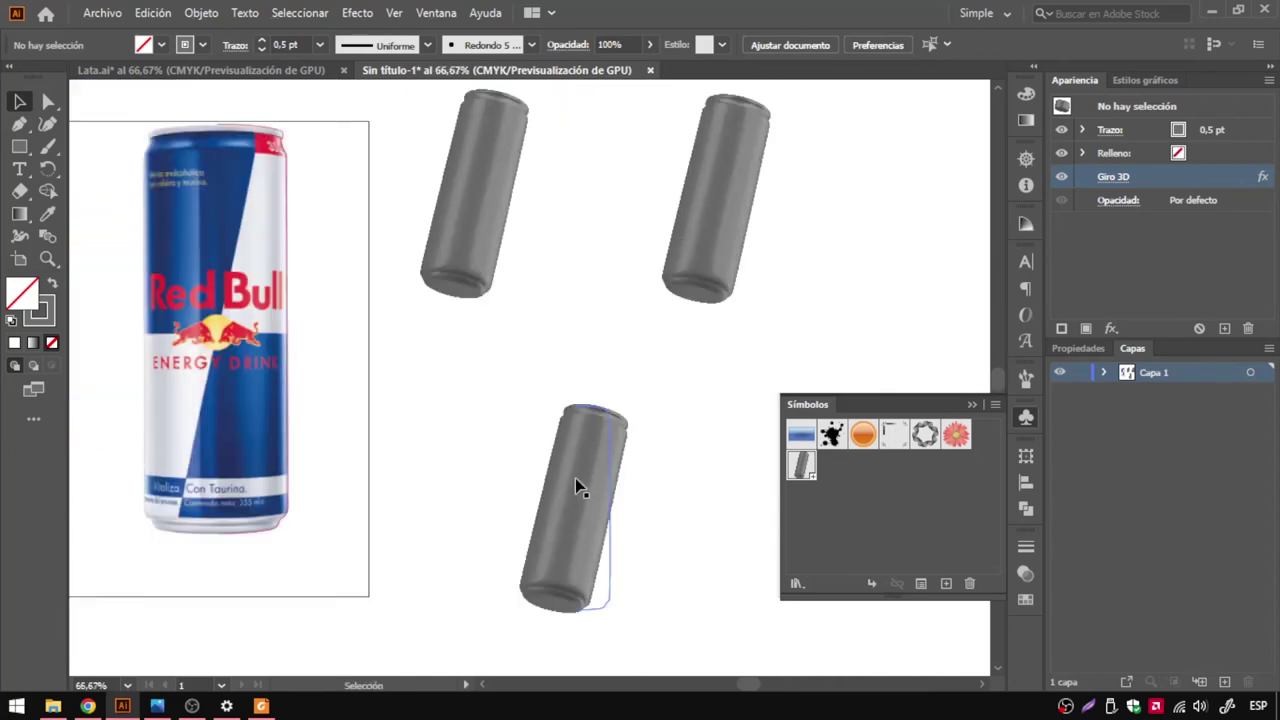
left_click_drag(491, 400, 668, 600)
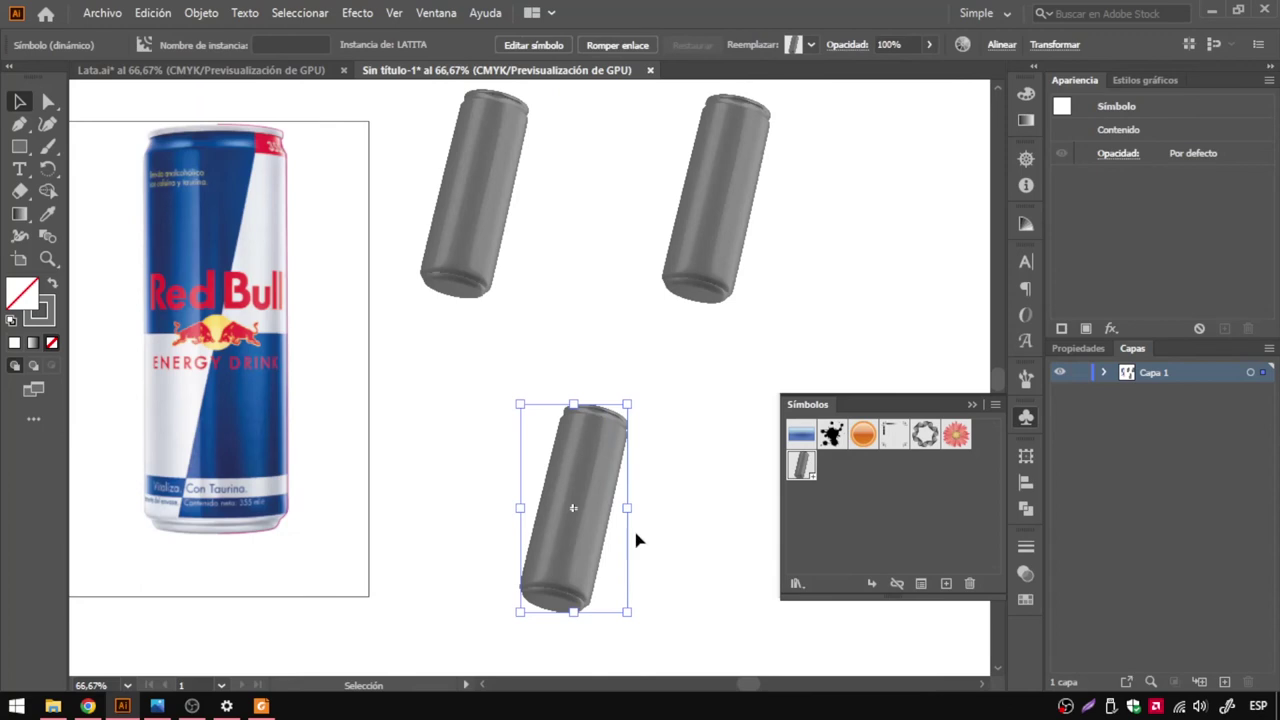
key("Delete")
In Outline view, move the left can closer to the right one, then return to Preview.
left_click(485, 184)
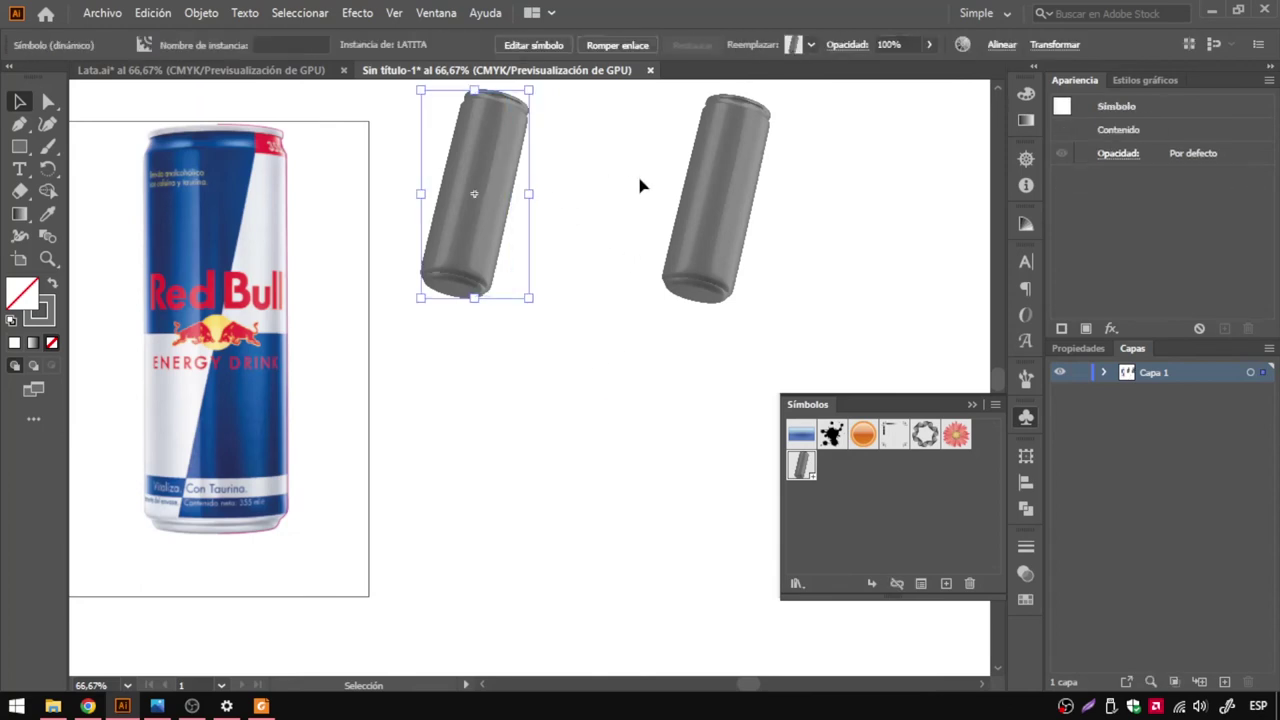
key("ctrl+y")
scroll(586, 280, "up", 1)
scroll(568, 330, "up", 2)
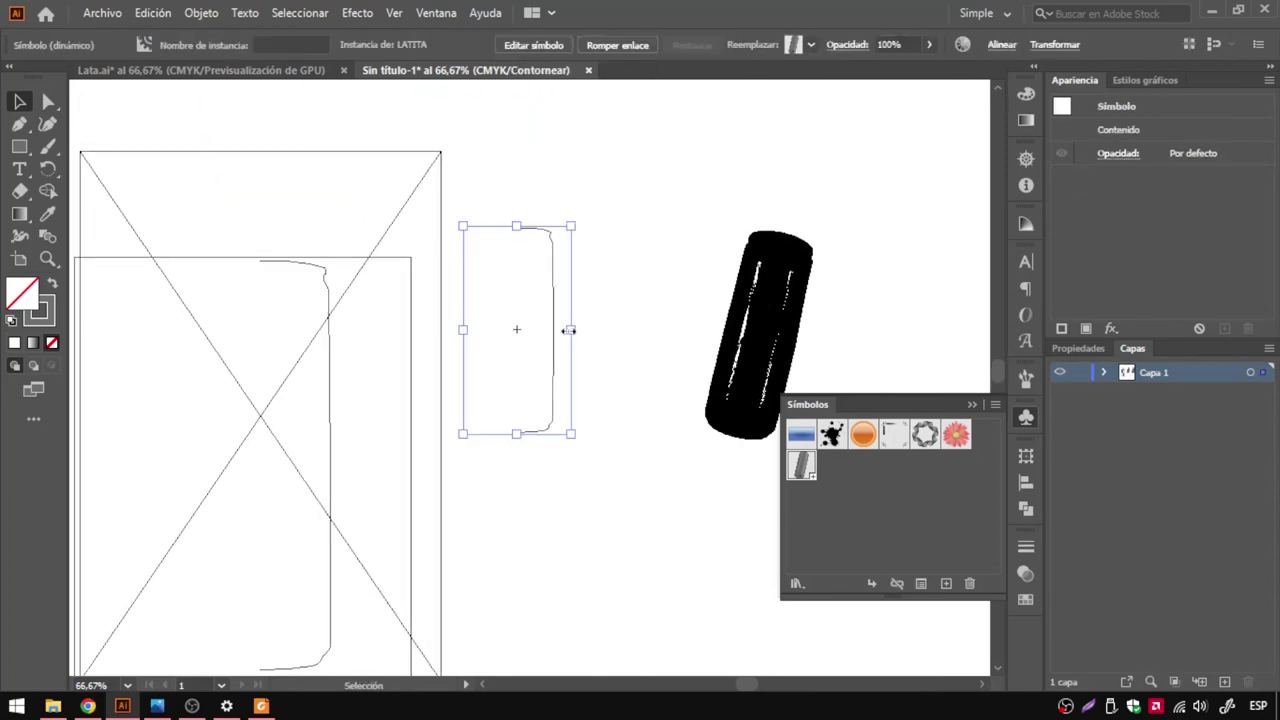
left_click_drag(557, 331, 627, 334)
left_click_drag(543, 176, 687, 490)
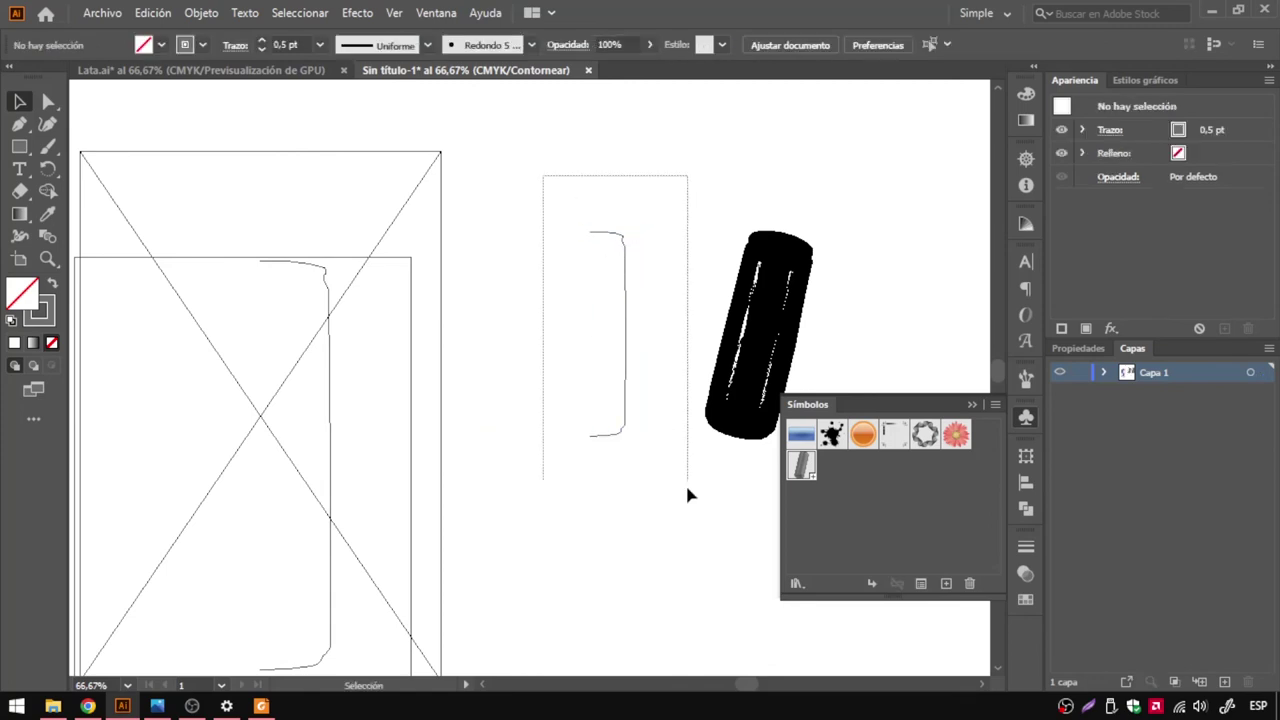
left_click_drag(671, 157, 800, 511)
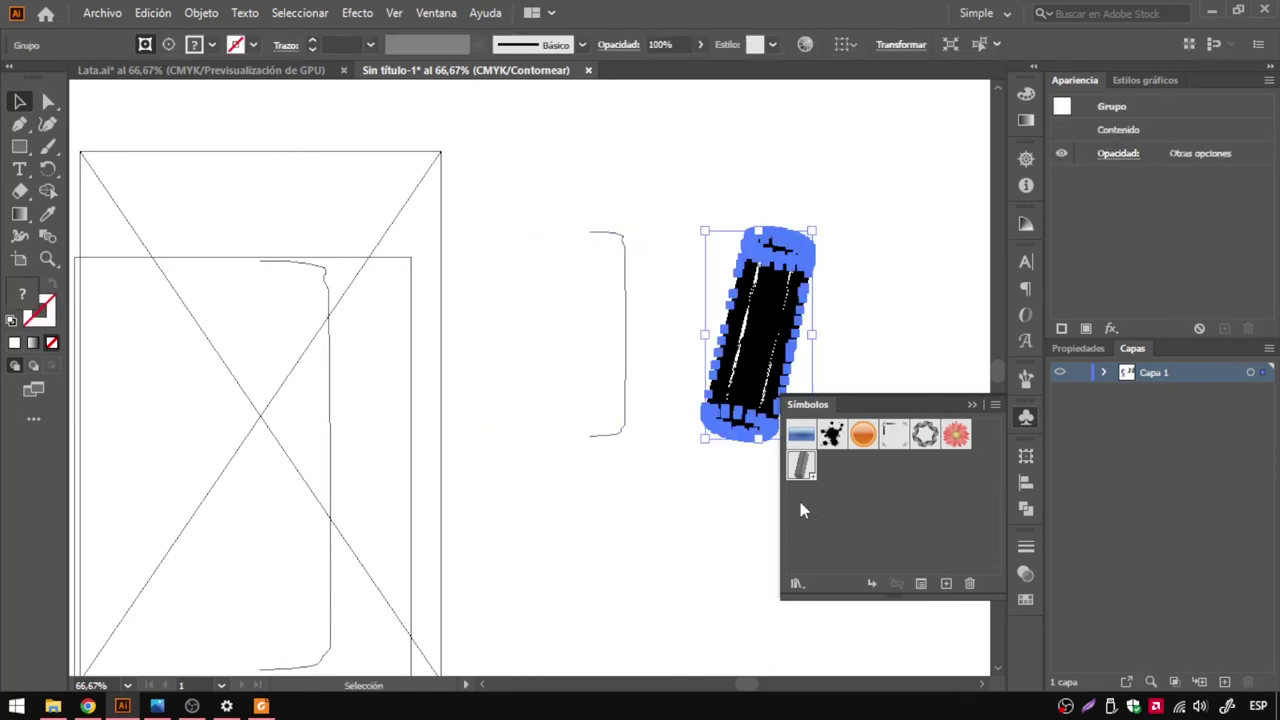
left_click(543, 511)
key("ctrl+y")
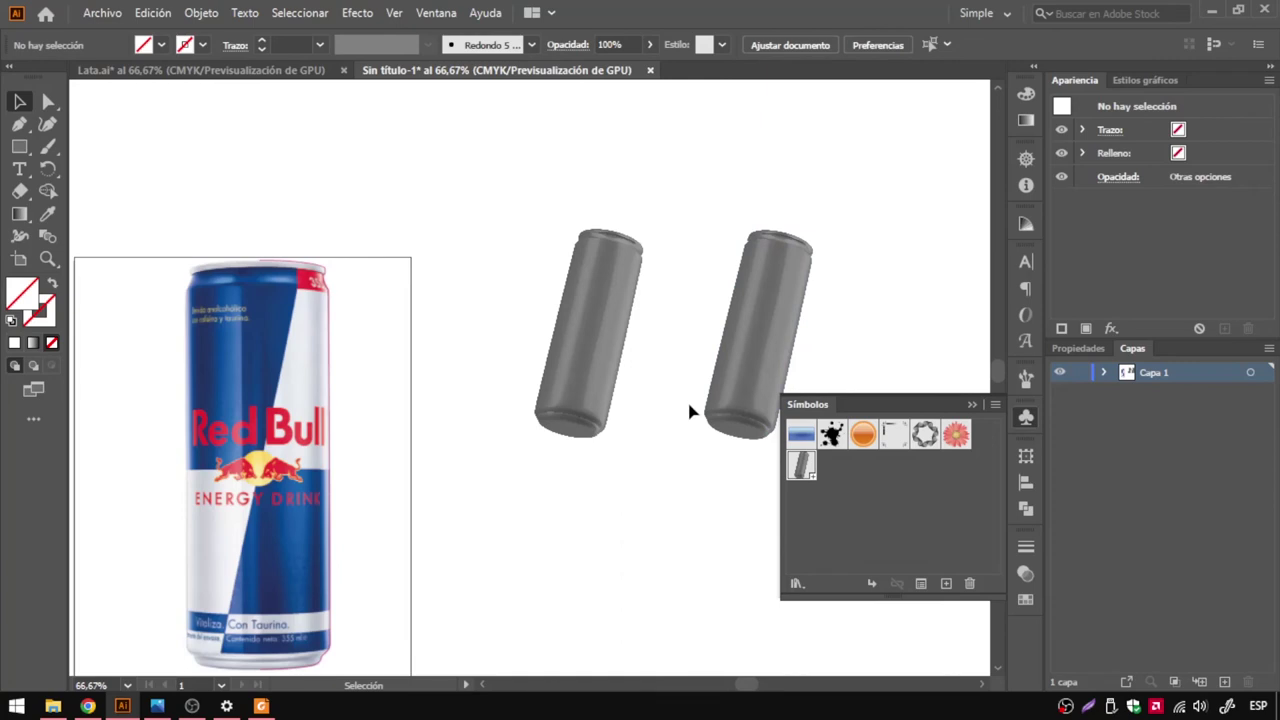
scroll(720, 366, "up", 1)
scroll(622, 385, "right", 1)
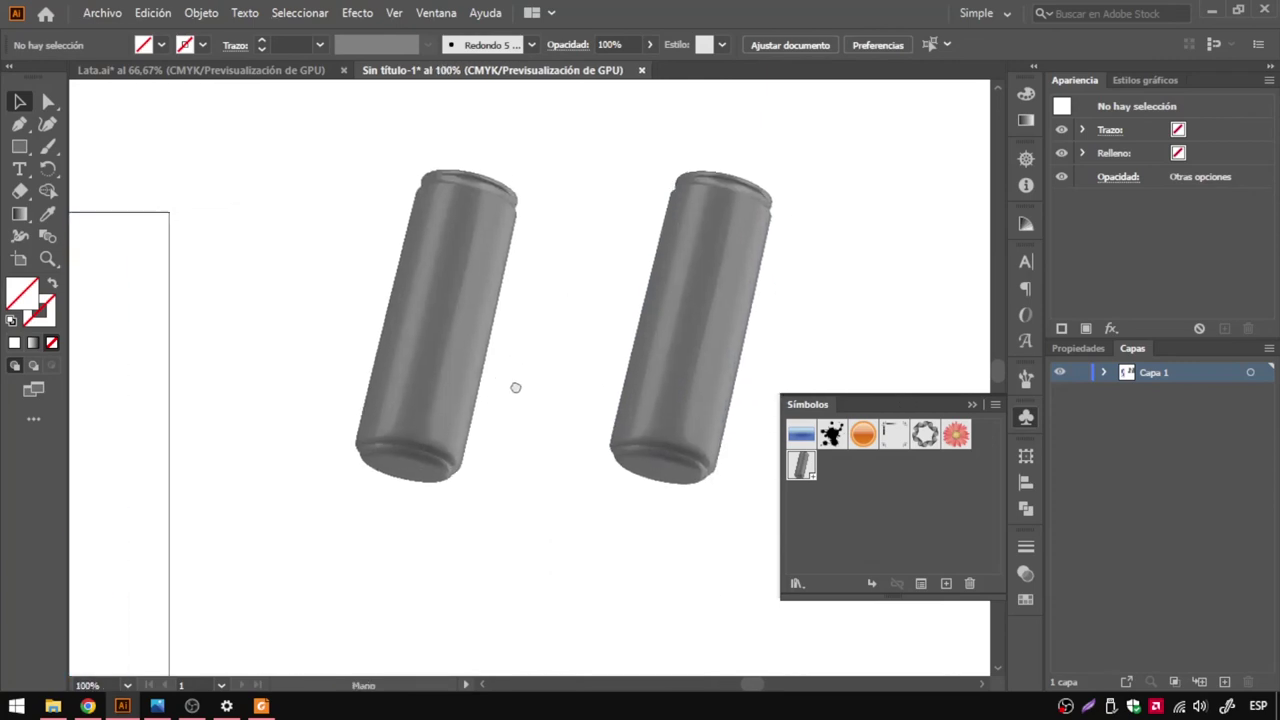
scroll(514, 392, "up", 1)
scroll(460, 362, "up", 1)
scroll(445, 370, "right", 1)
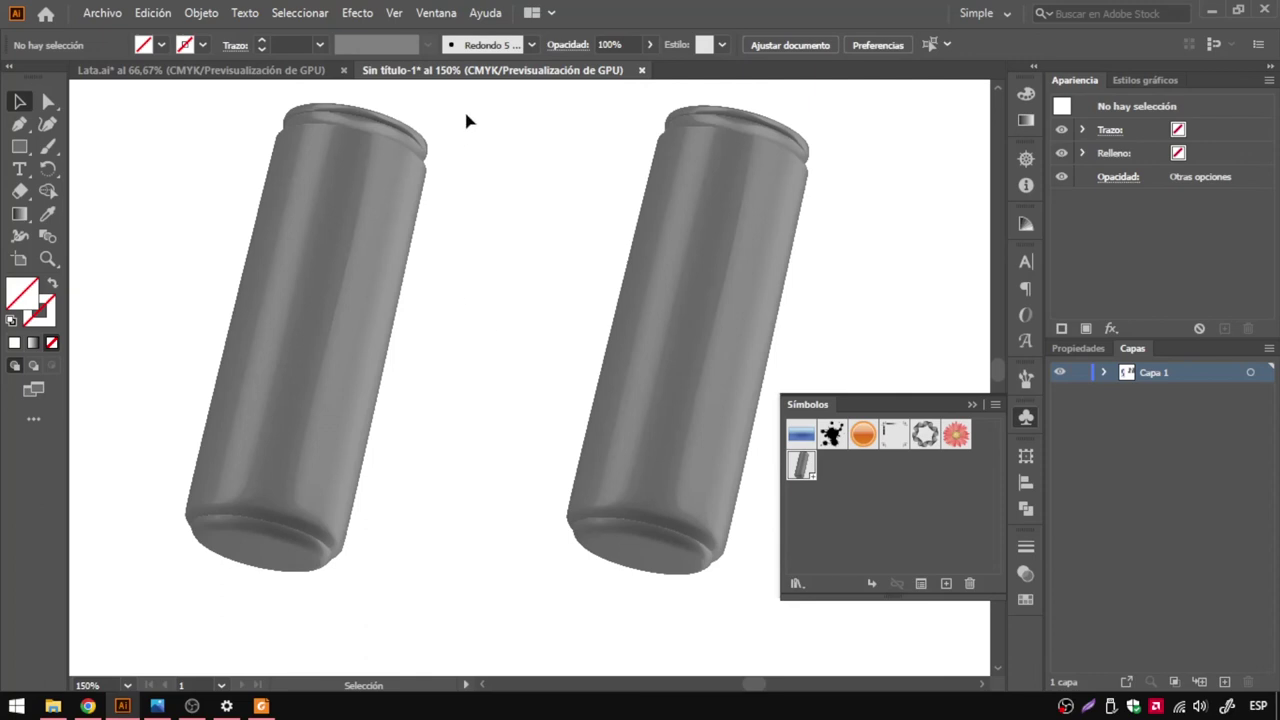
left_click(286, 370)
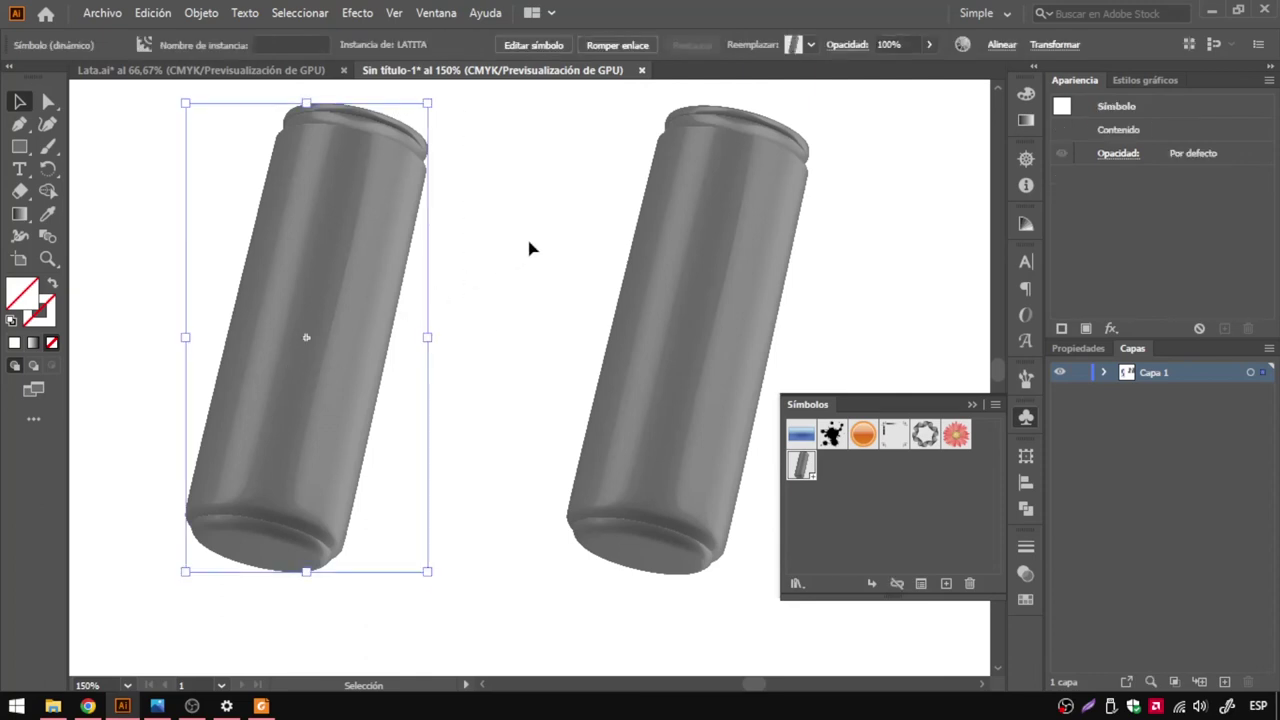
left_click(774, 312)
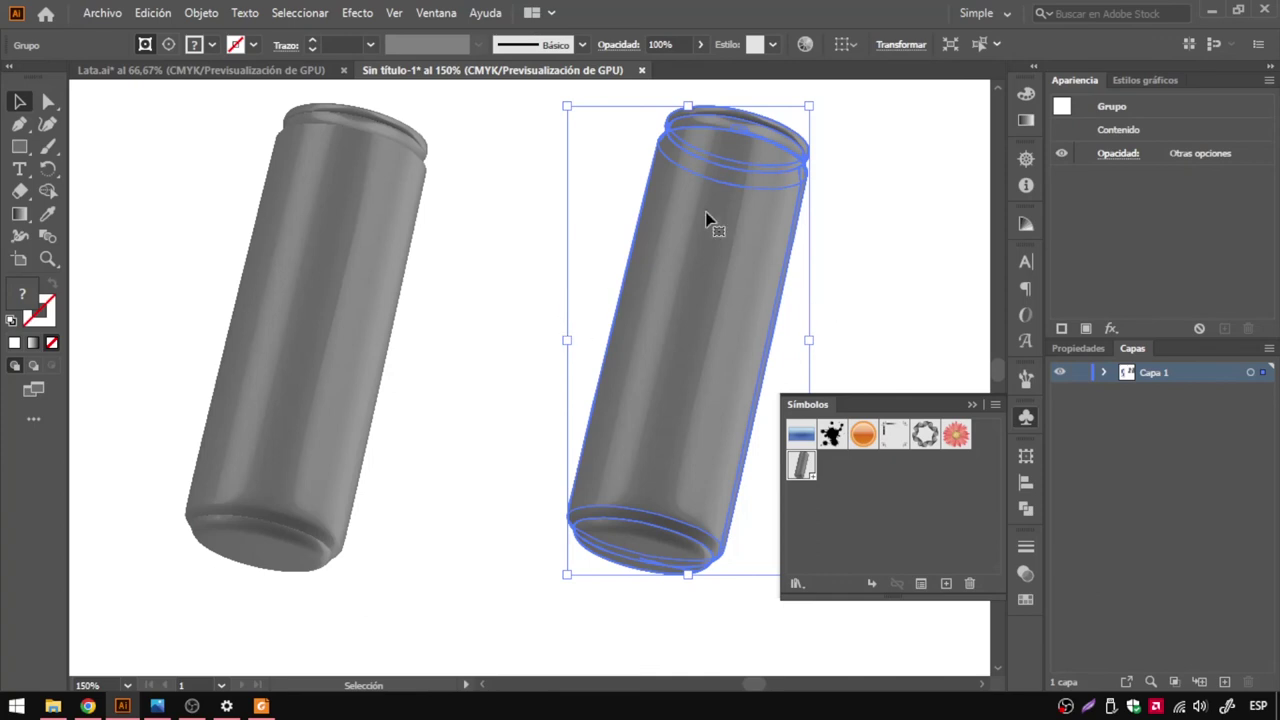
left_click(443, 374)
left_click(205, 450)
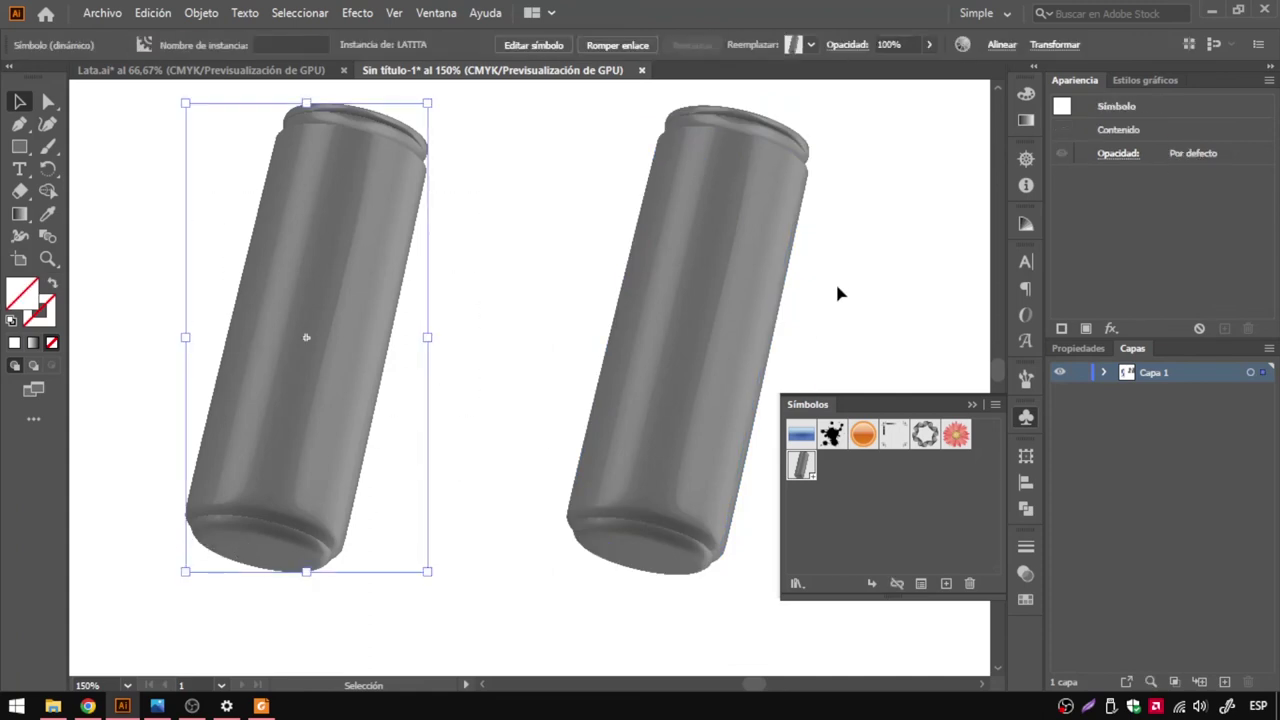
left_click(503, 291)
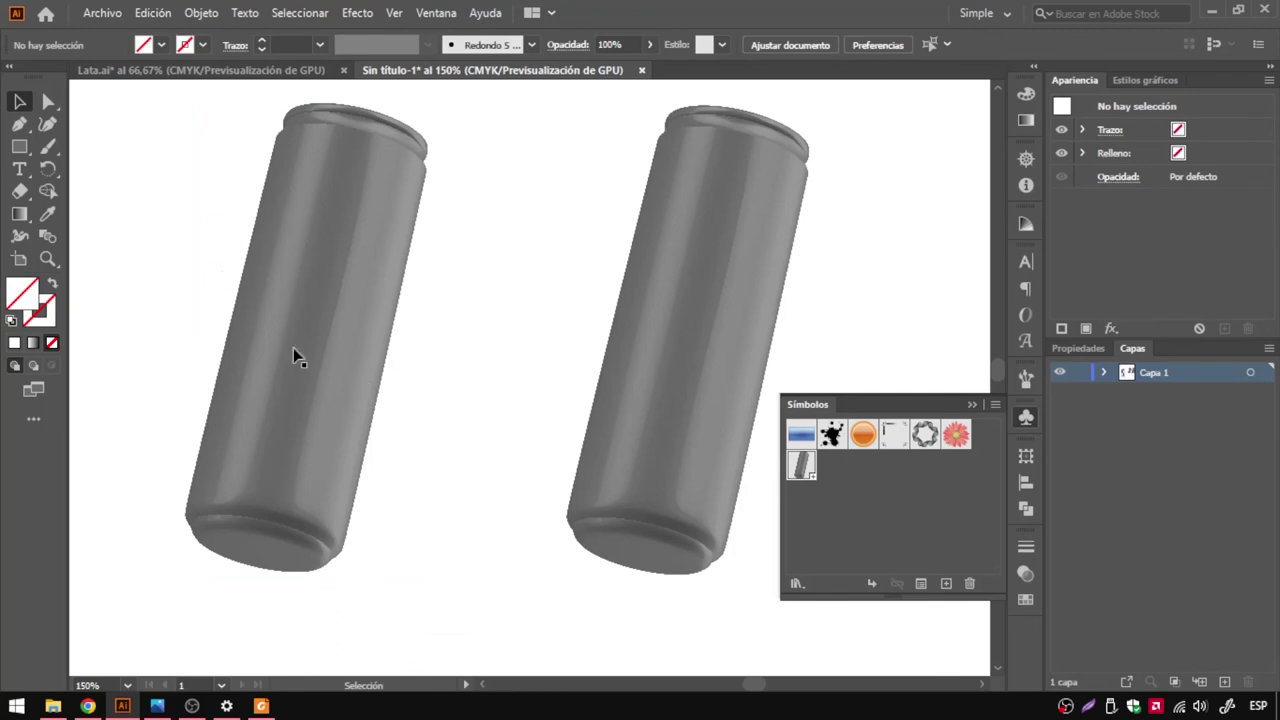
left_click_drag(293, 349, 513, 371)
scroll(677, 434, "down", 2)
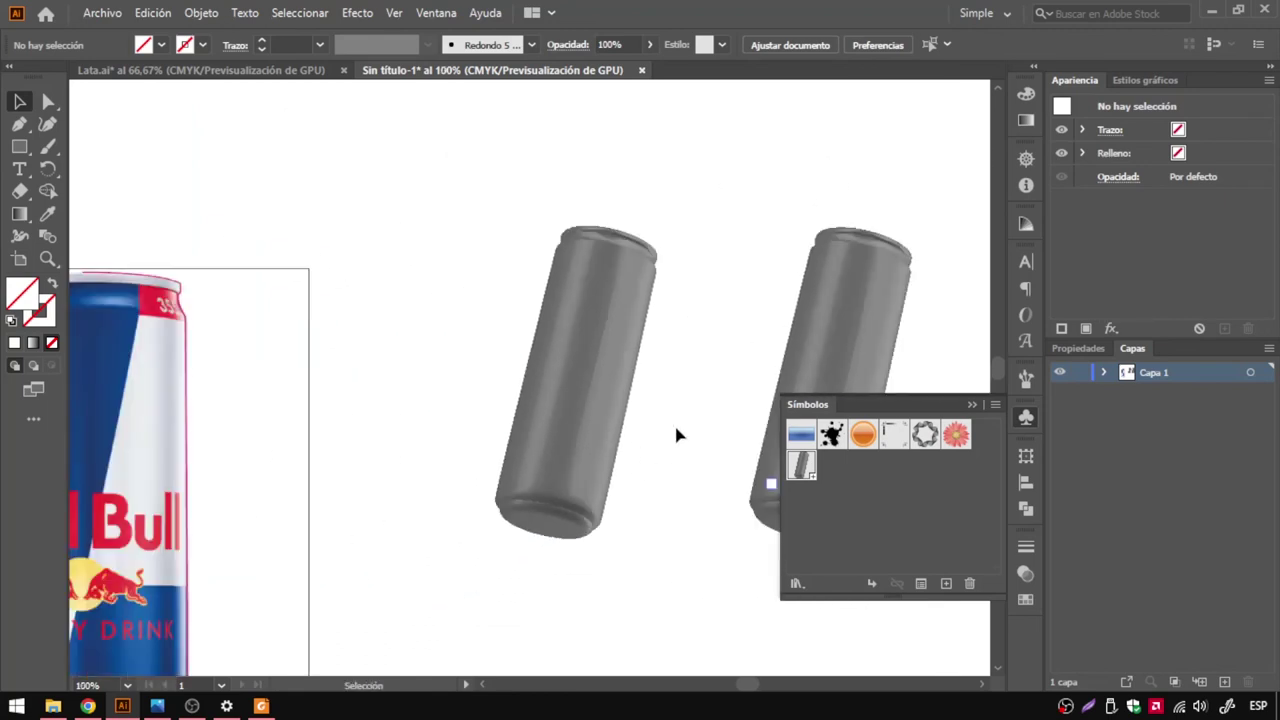
scroll(466, 391, "up", 2)
scroll(550, 449, "down", 1)
scroll(550, 449, "down", 2)
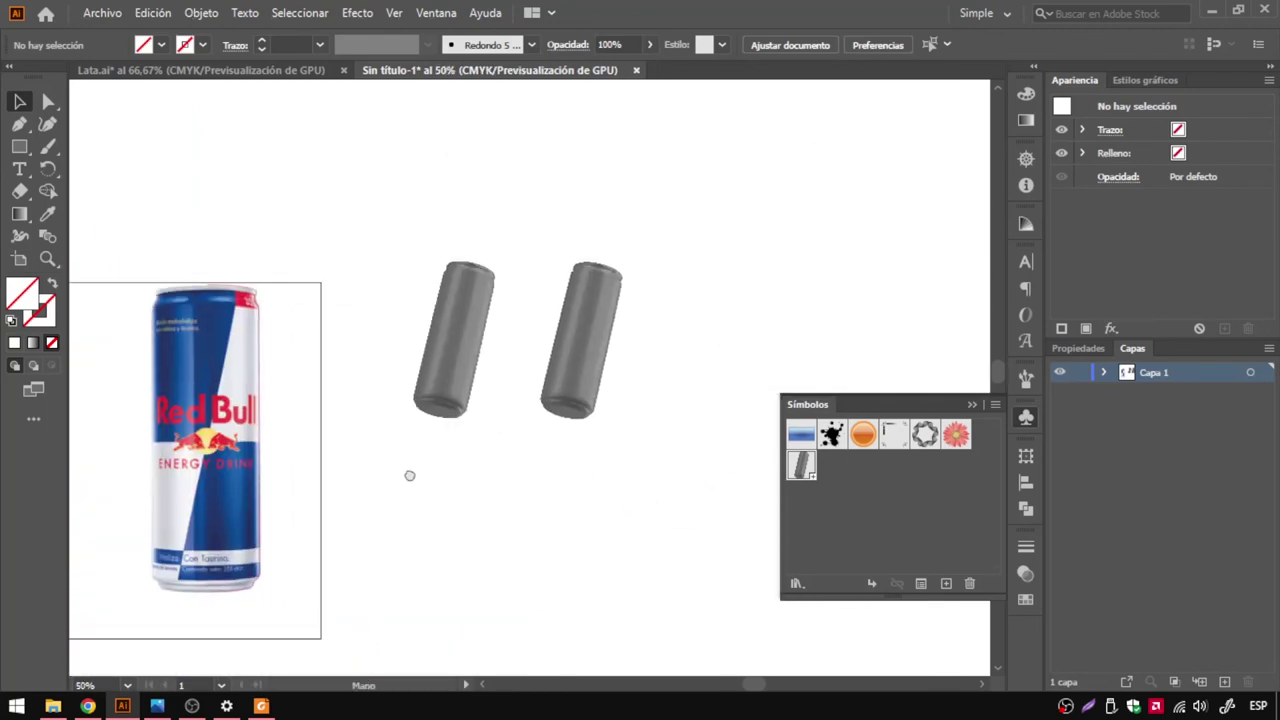